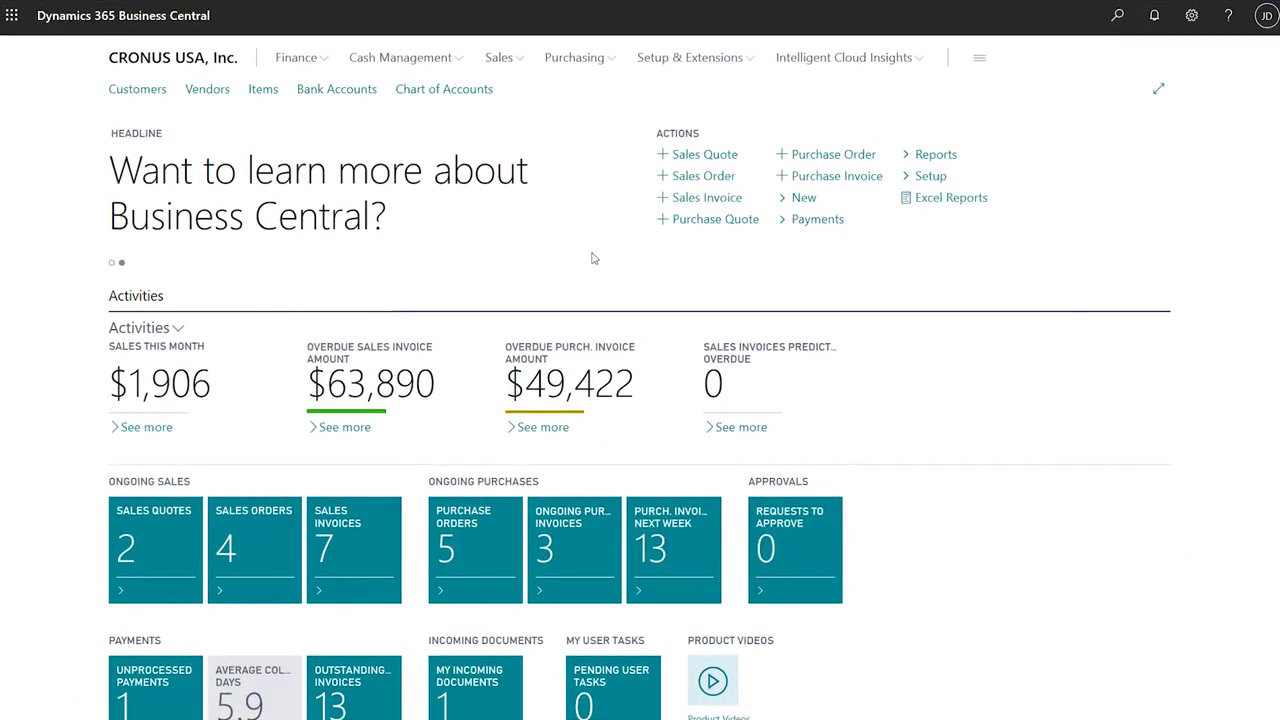
# Step: Search the role's page overview for 'currencies', then 'vendors', and clear the search
pyautogui.click(980, 62)
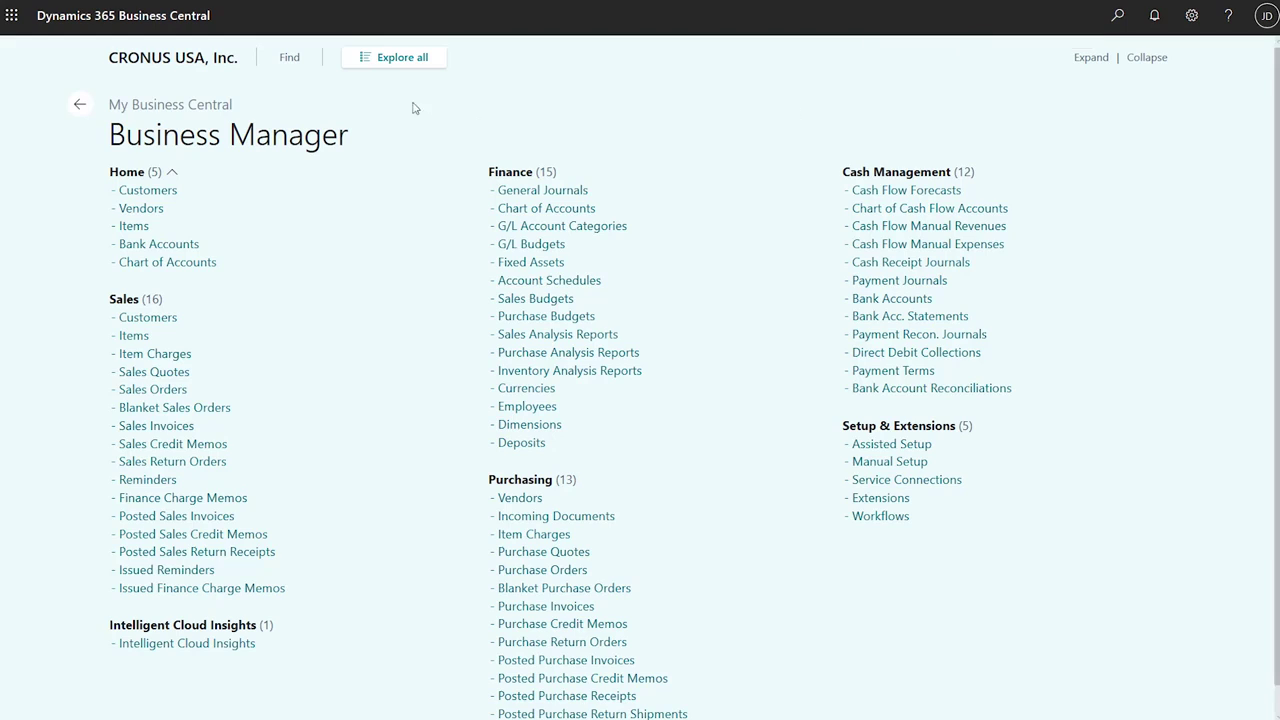
pyautogui.click(288, 57)
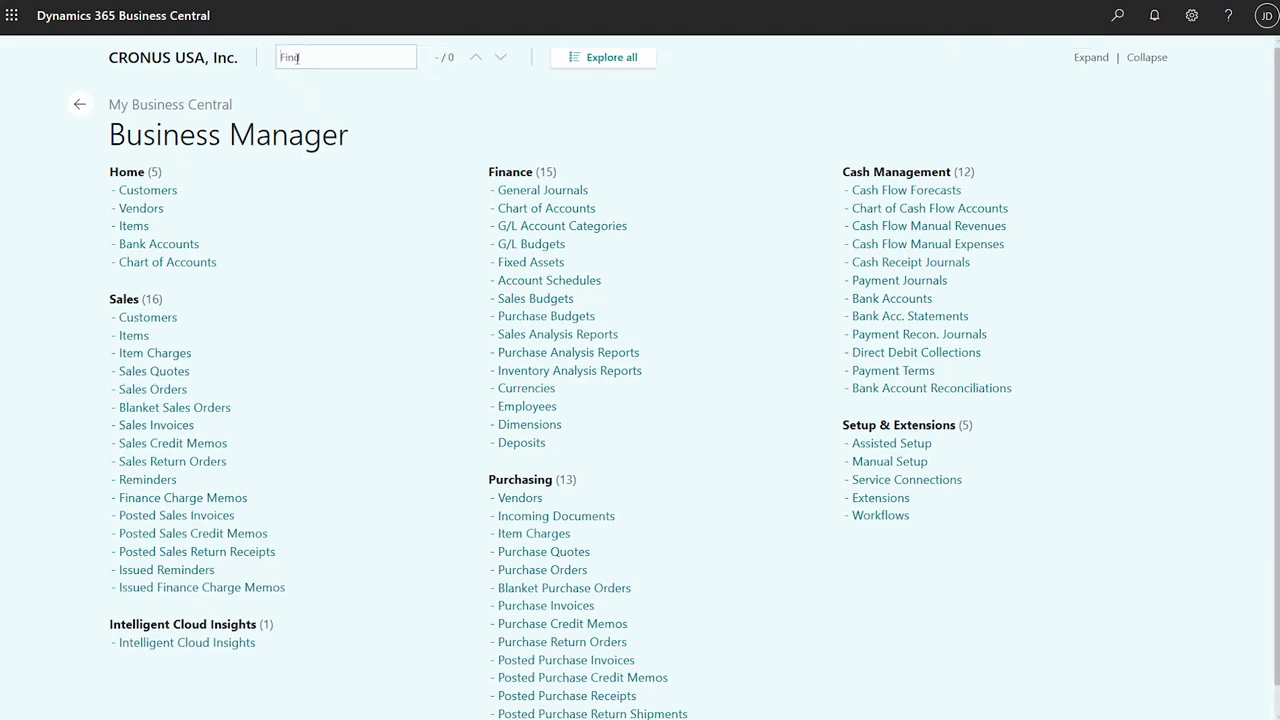
pyautogui.write('currencies')
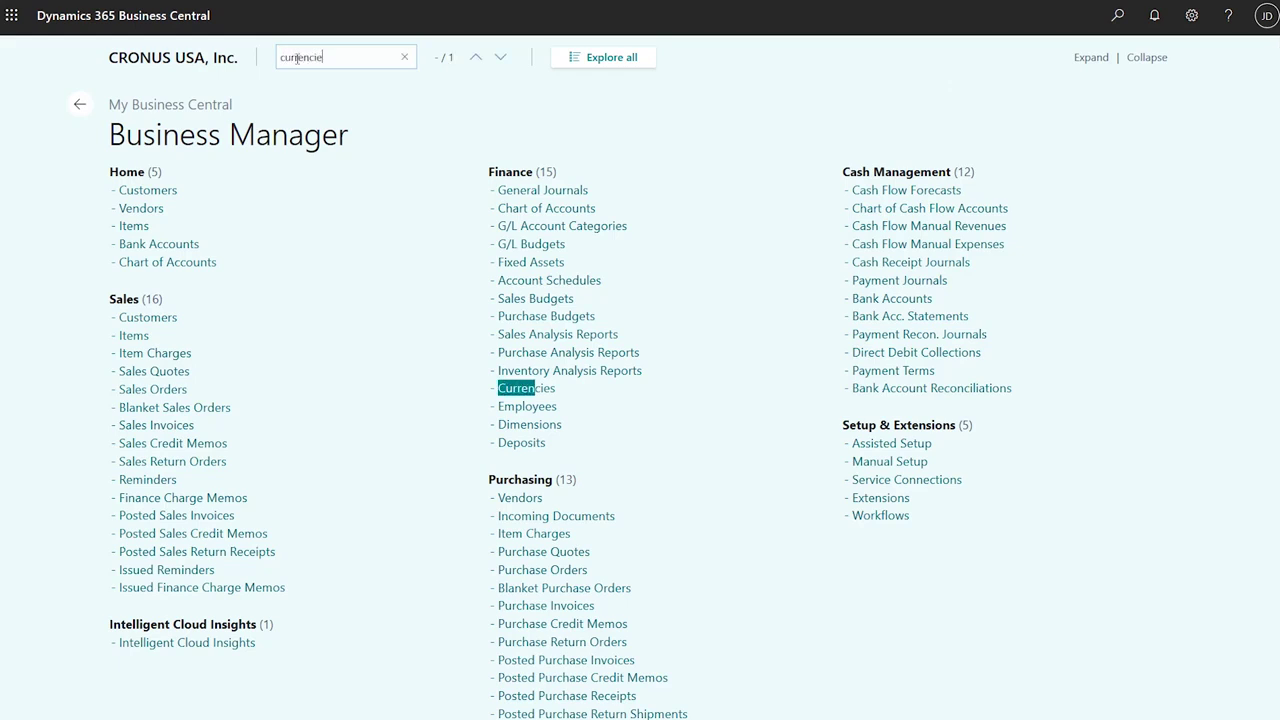
pyautogui.doubleClick(297, 57)
pyautogui.press('BackSpace')
pyautogui.write('vendors')
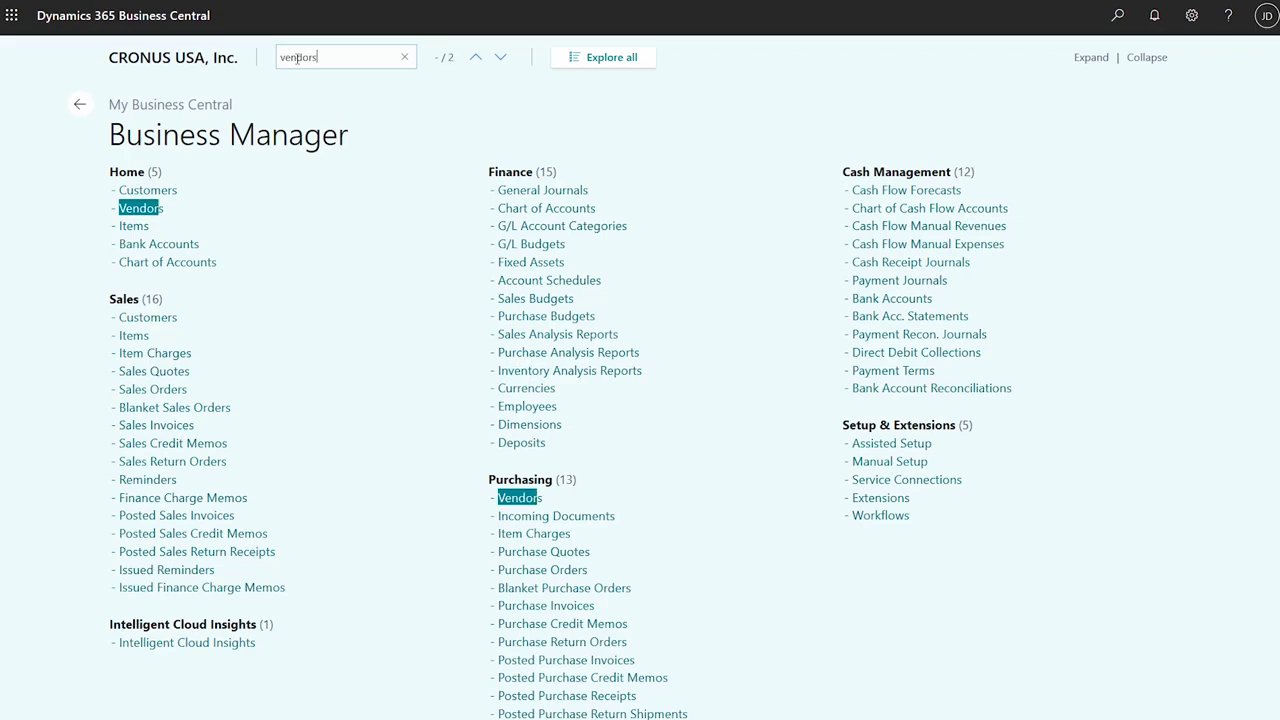
pyautogui.doubleClick(297, 57)
pyautogui.press('BackSpace')
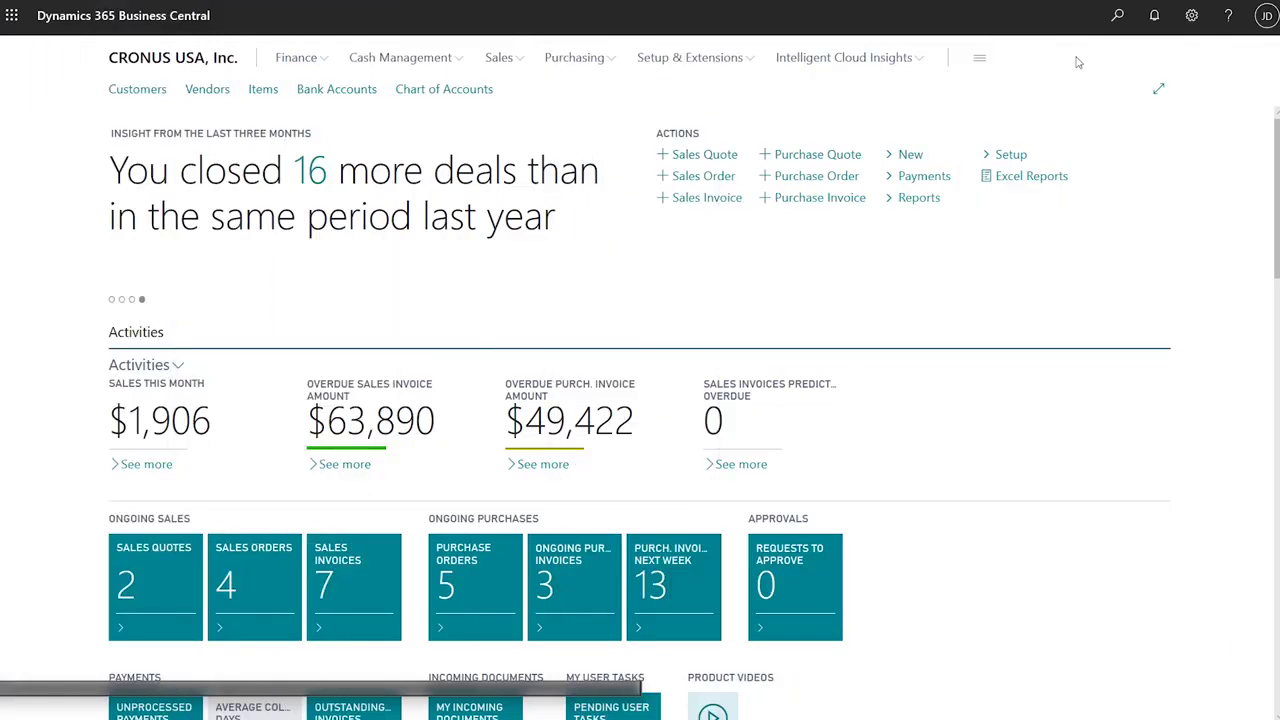
# Step: Look at Printer Management and its Printer Selections list, then close both
pyautogui.click(1116, 17)
pyautogui.write('printer manag')
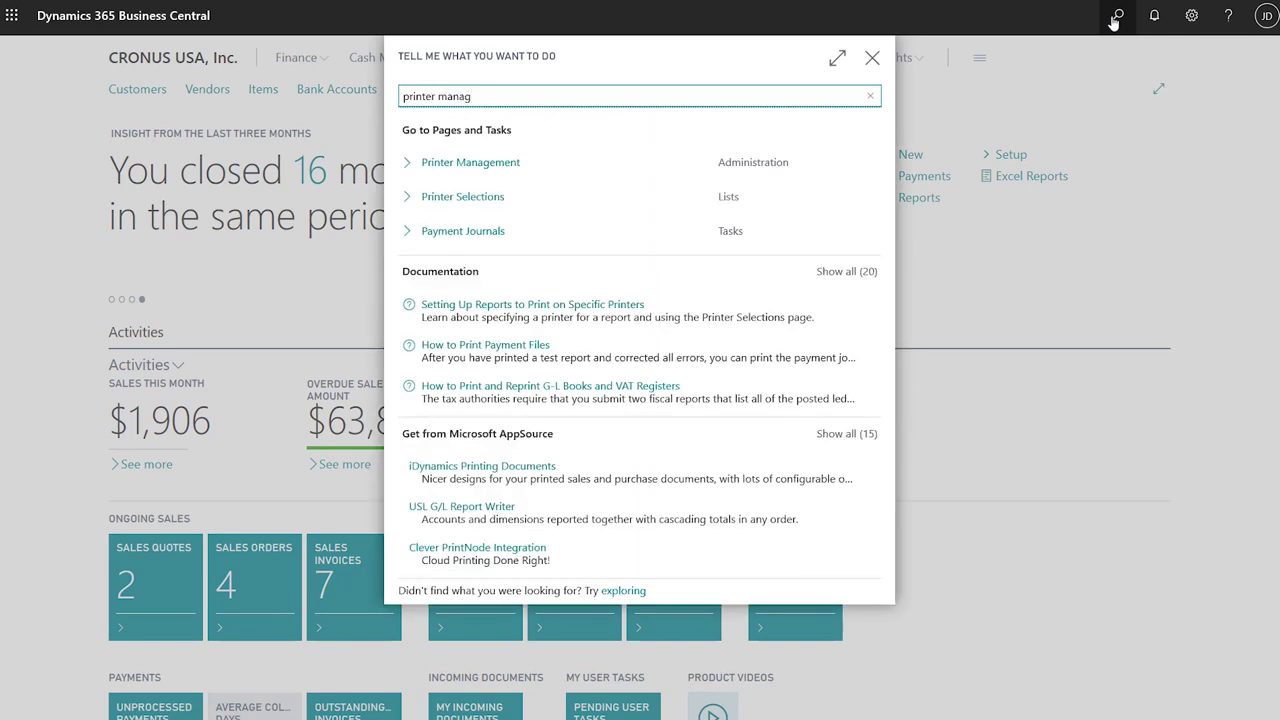
pyautogui.click(520, 163)
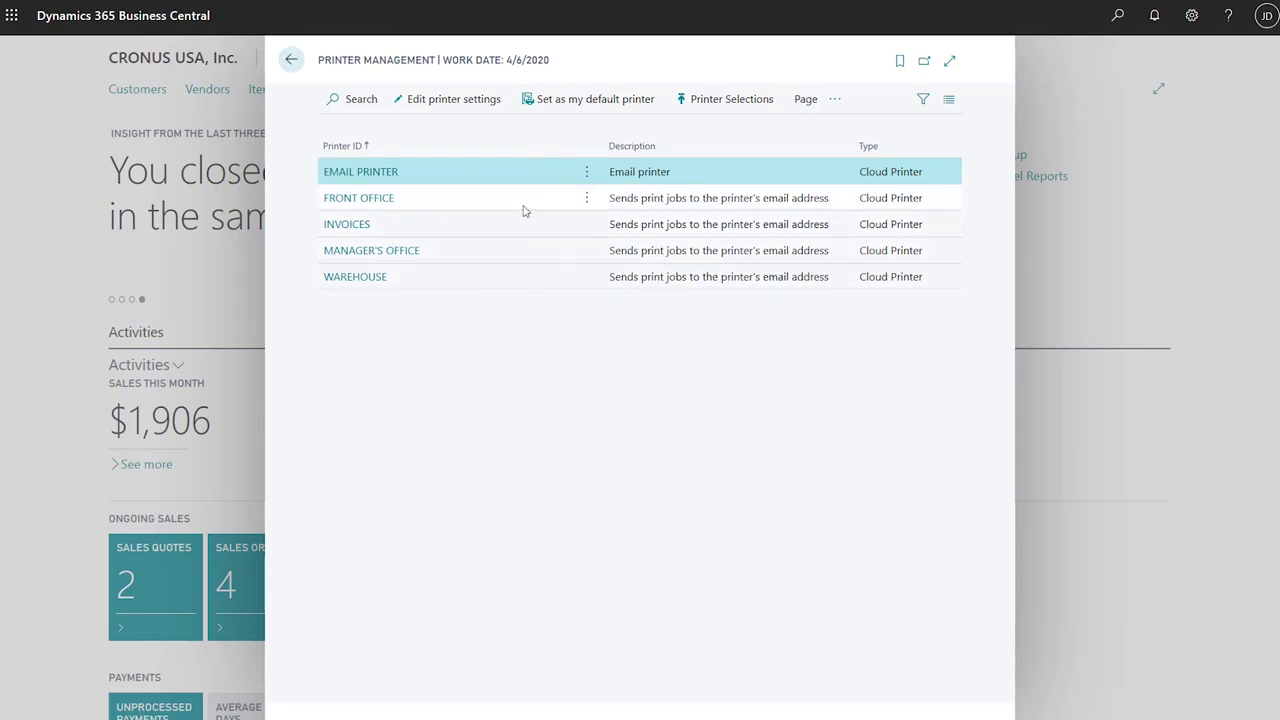
pyautogui.click(728, 100)
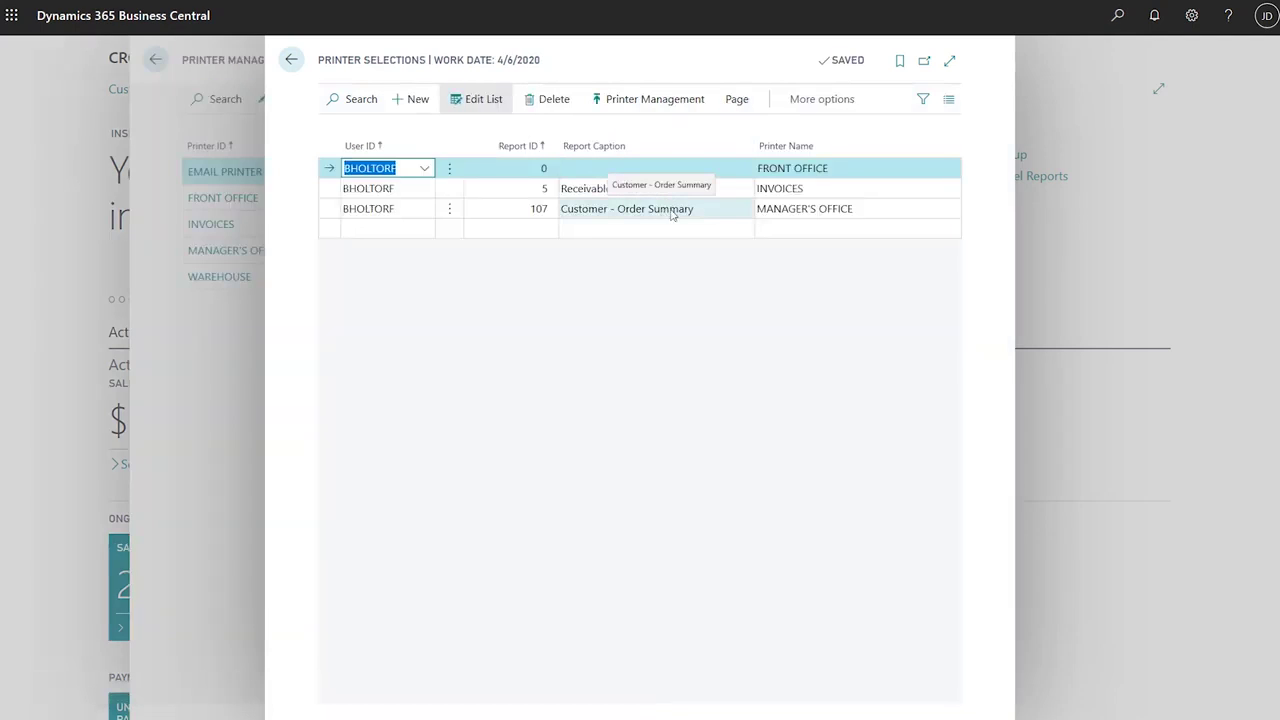
pyautogui.click(291, 59)
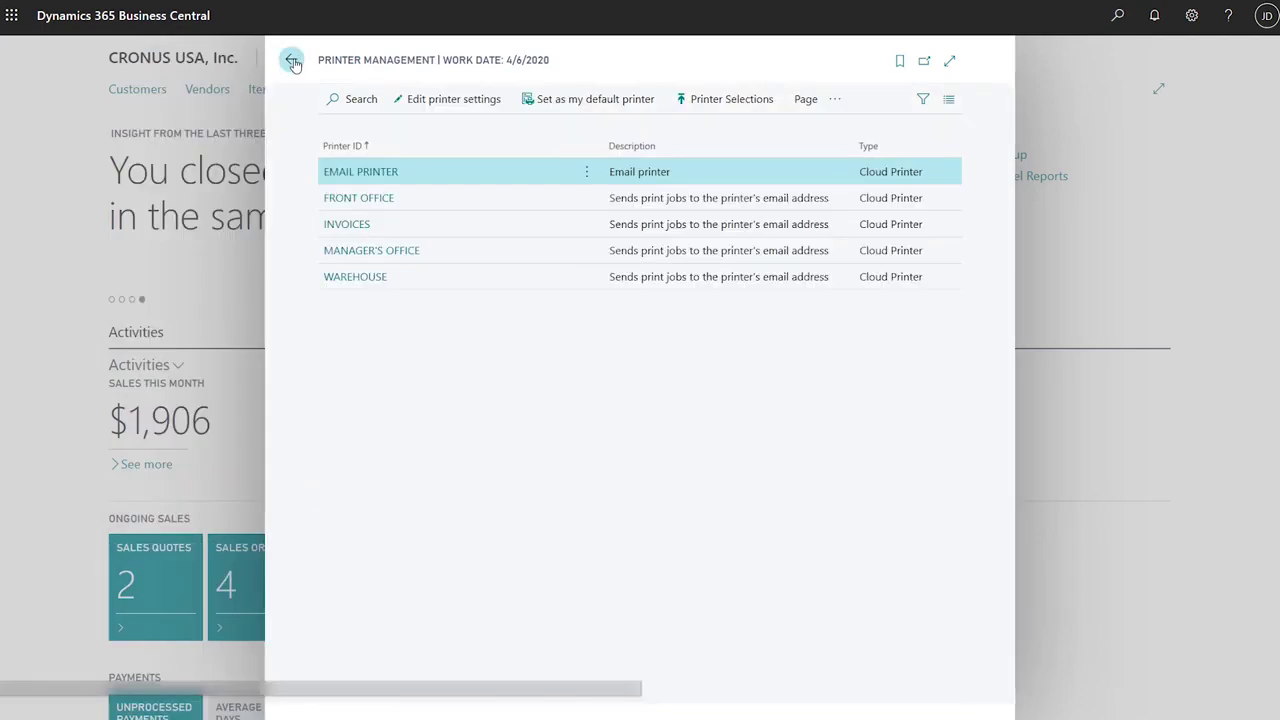
pyautogui.click(292, 59)
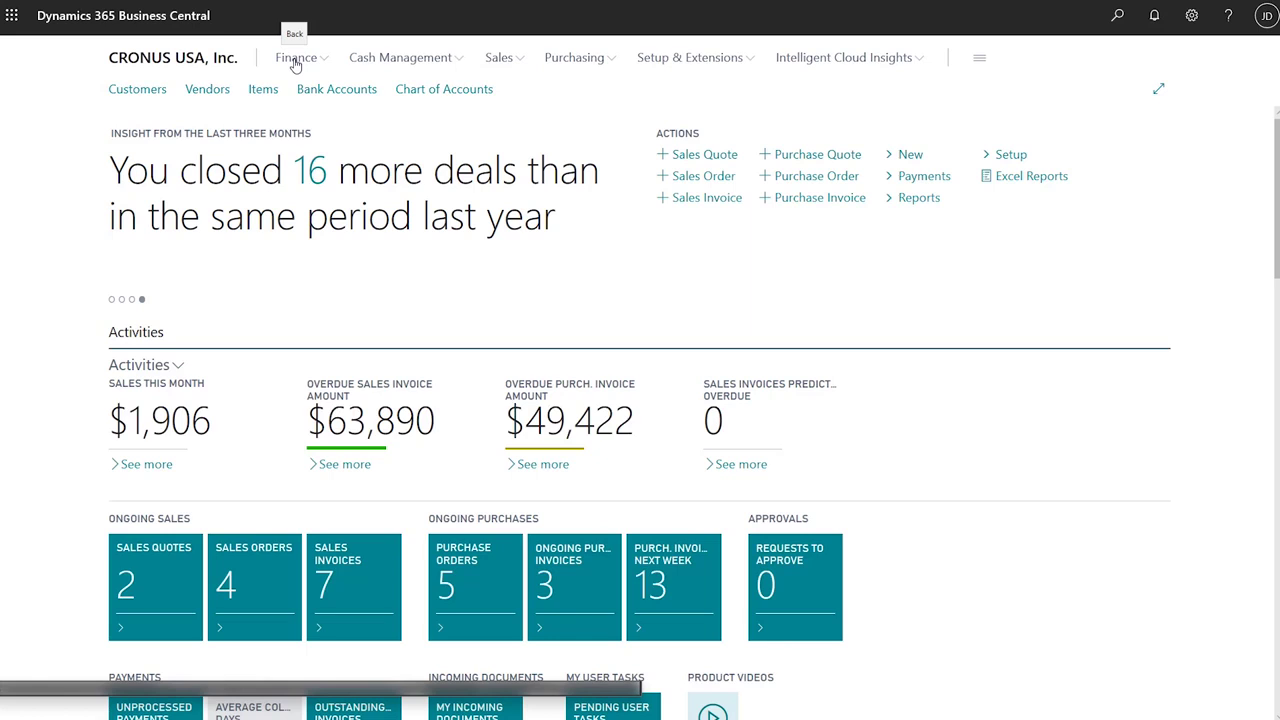
# Step: From Customers, run the Customer - Order Summary and Customer - Sales List reports
pyautogui.click(140, 90)
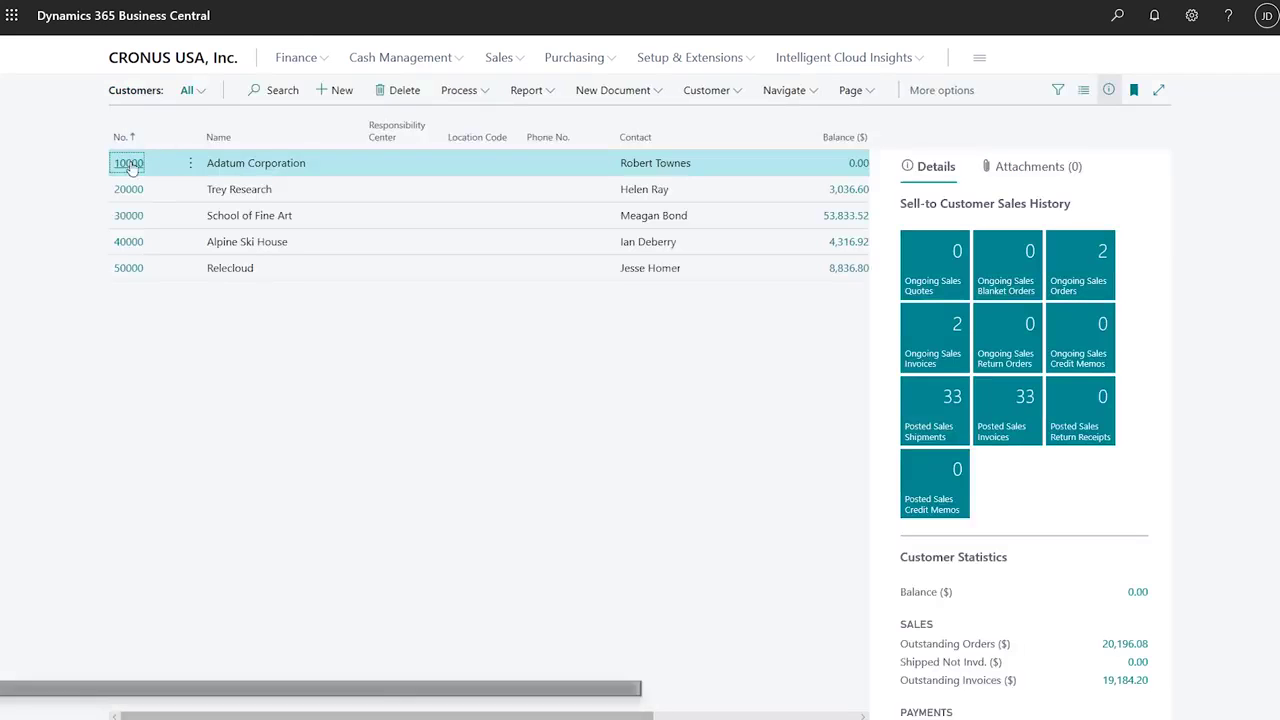
pyautogui.click(549, 93)
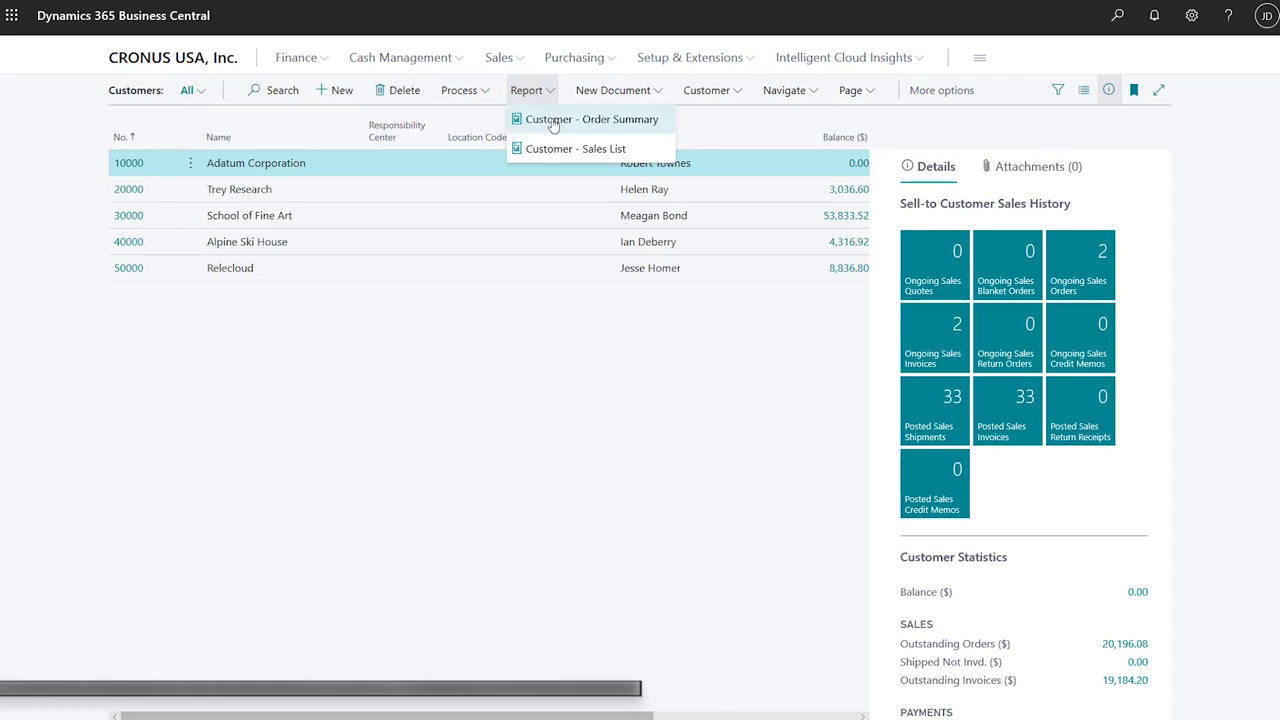
pyautogui.click(553, 122)
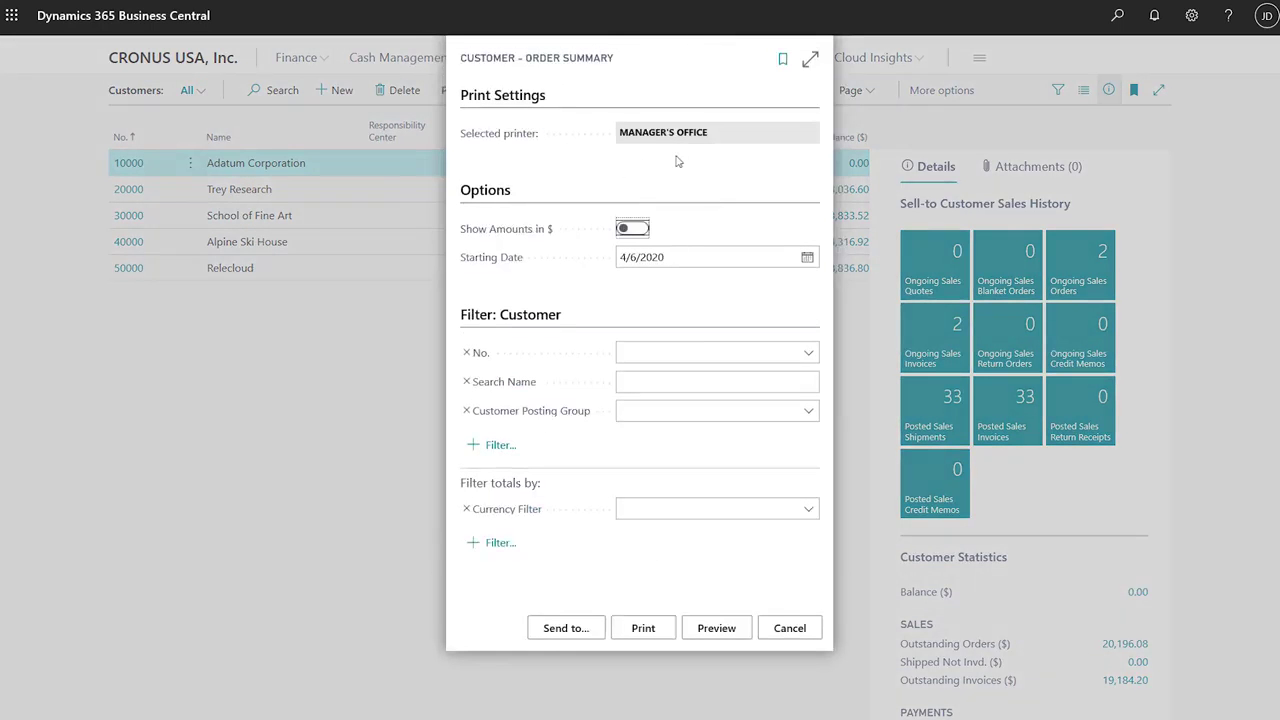
pyautogui.click(797, 628)
pyautogui.click(549, 94)
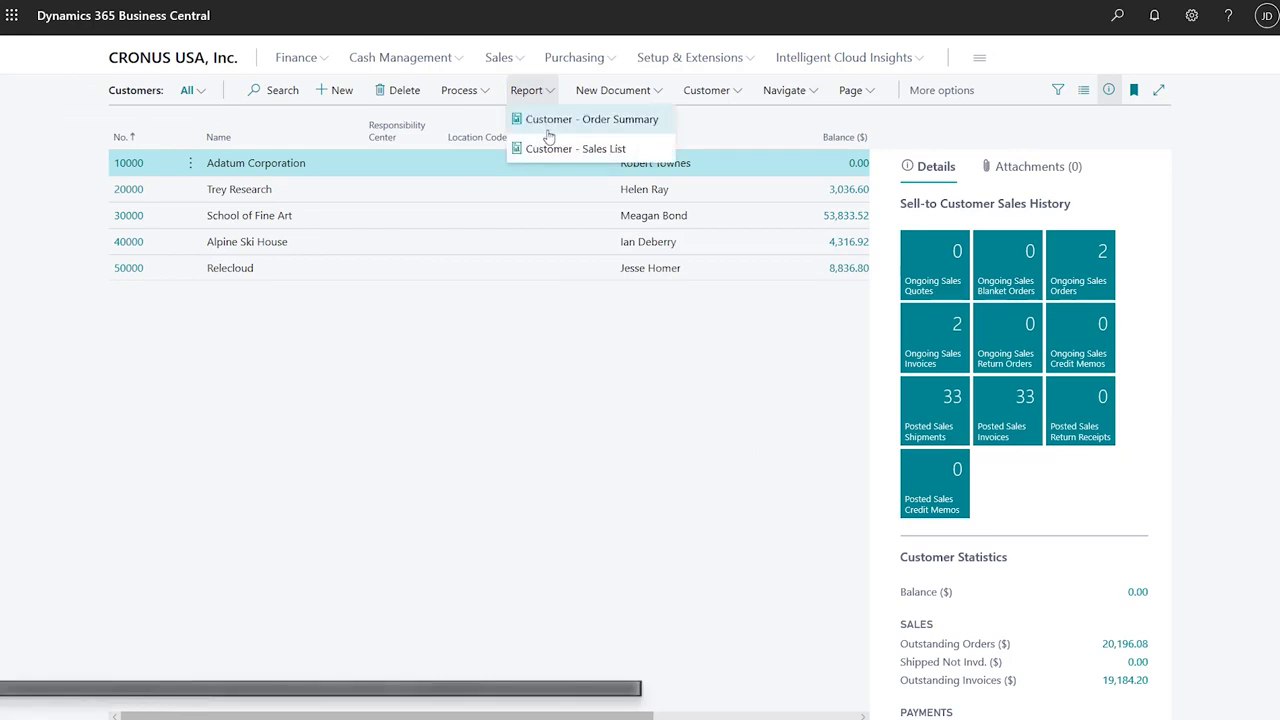
pyautogui.click(549, 148)
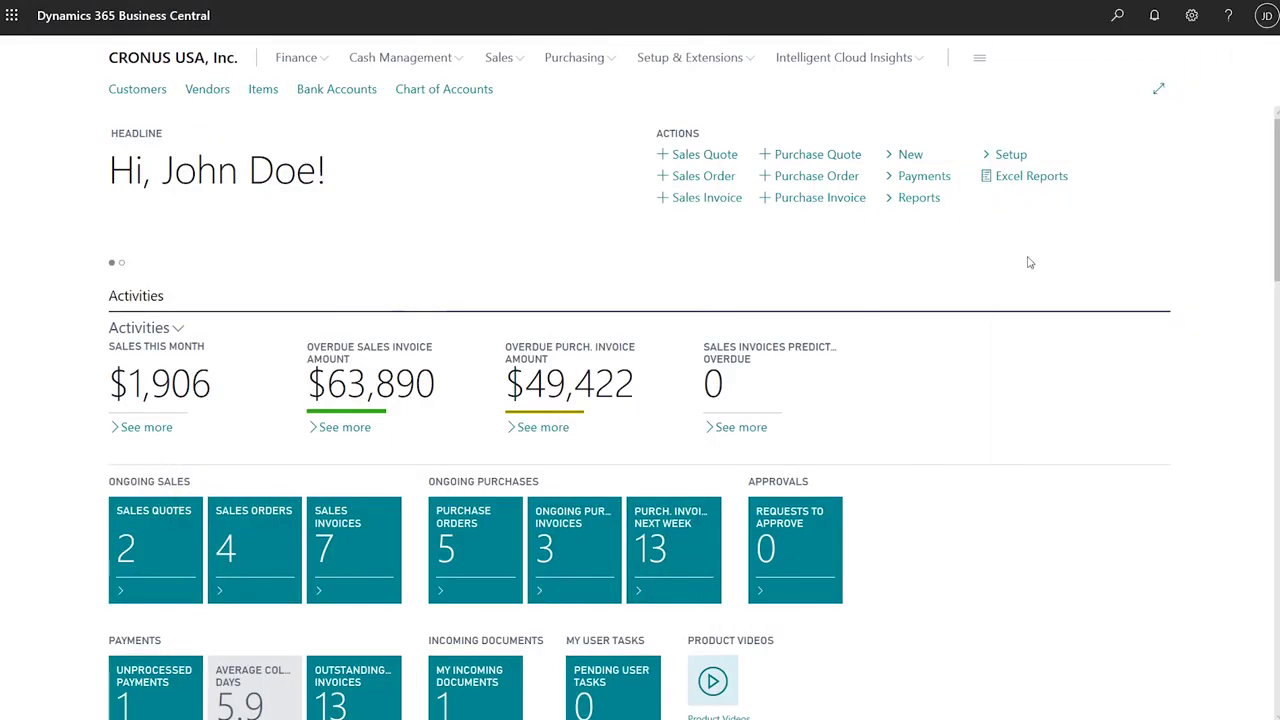
# Step: In Profiles (Roles), import the package adding FRONT DESK and replacing BLANK and HR
pyautogui.click(1118, 17)
pyautogui.write('profiles')
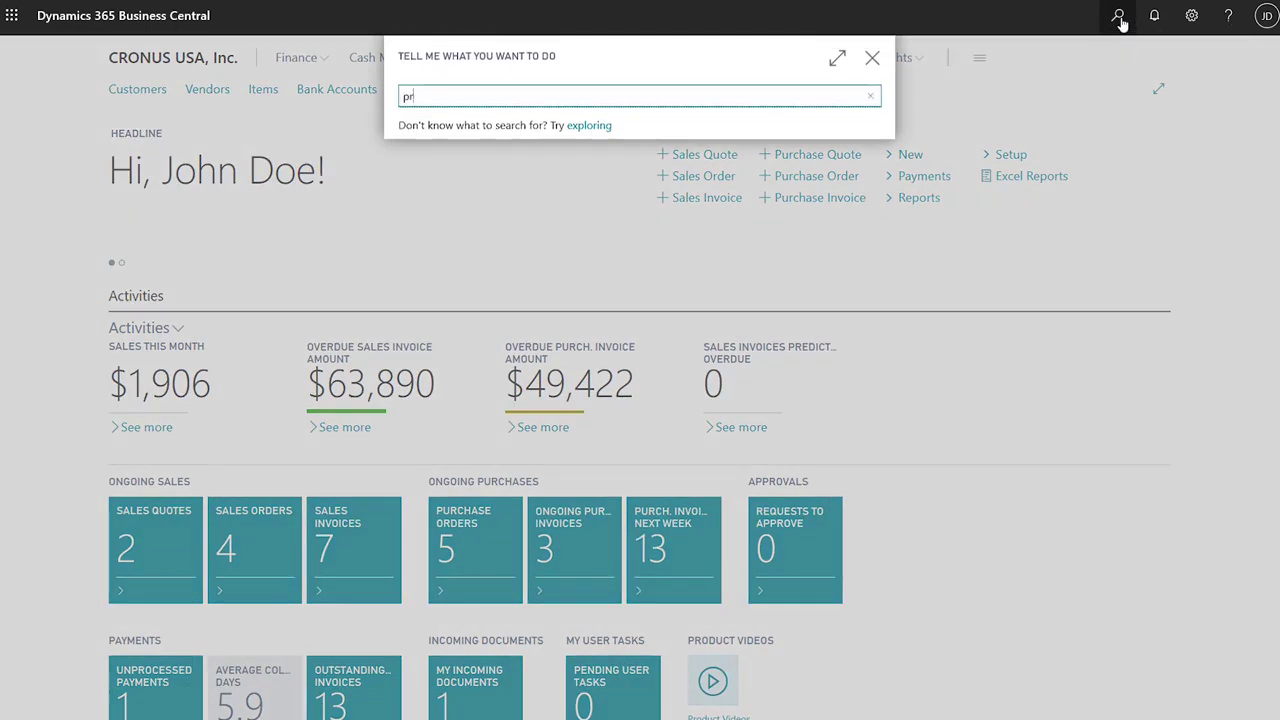
pyautogui.click(467, 204)
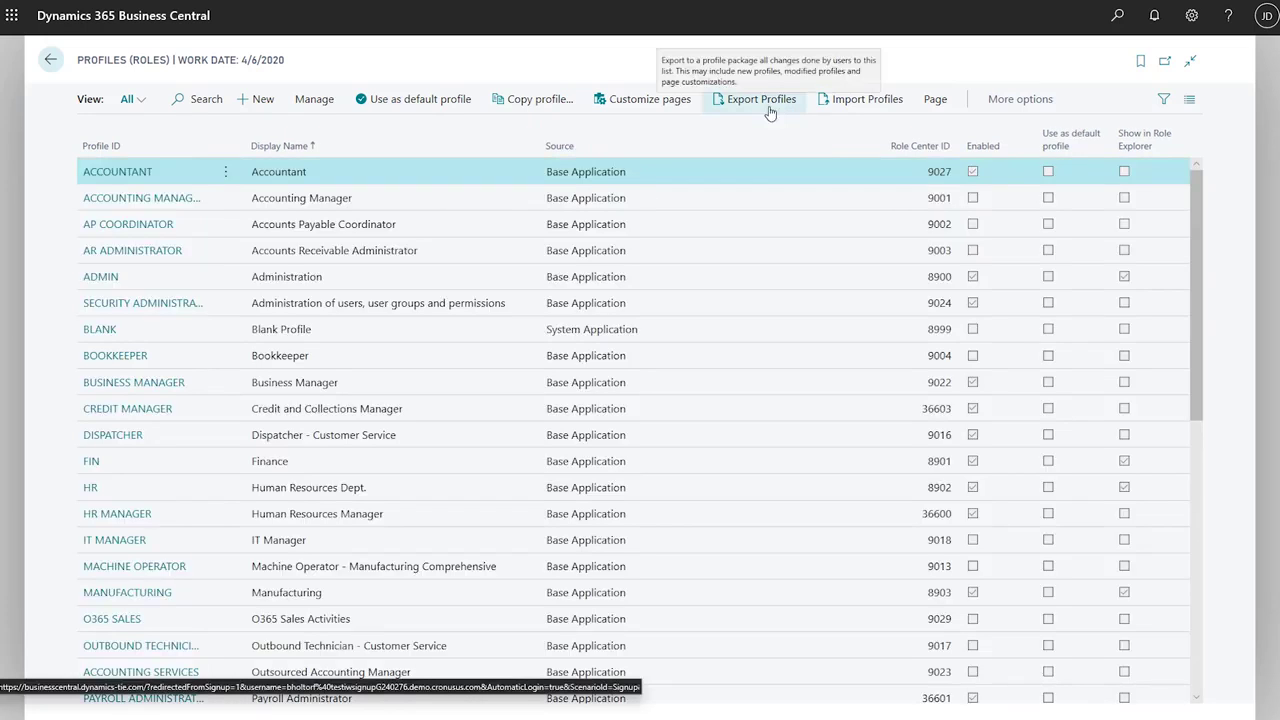
pyautogui.click(862, 100)
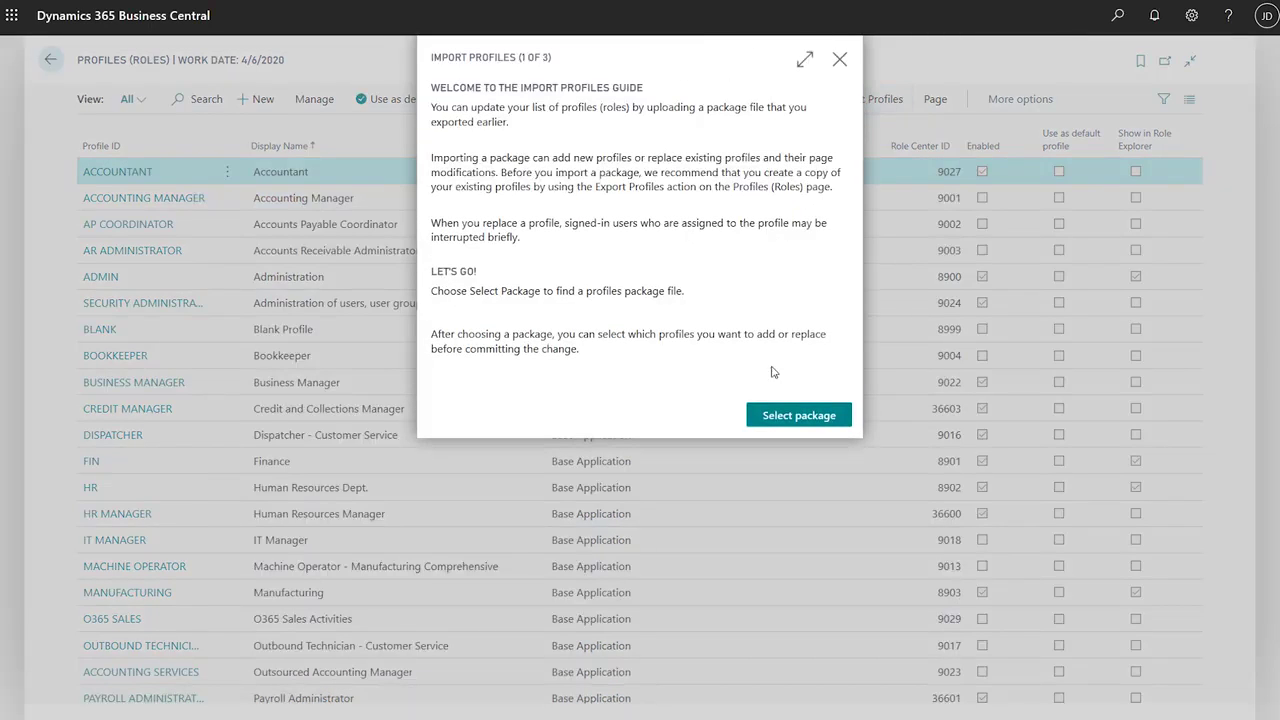
pyautogui.click(785, 417)
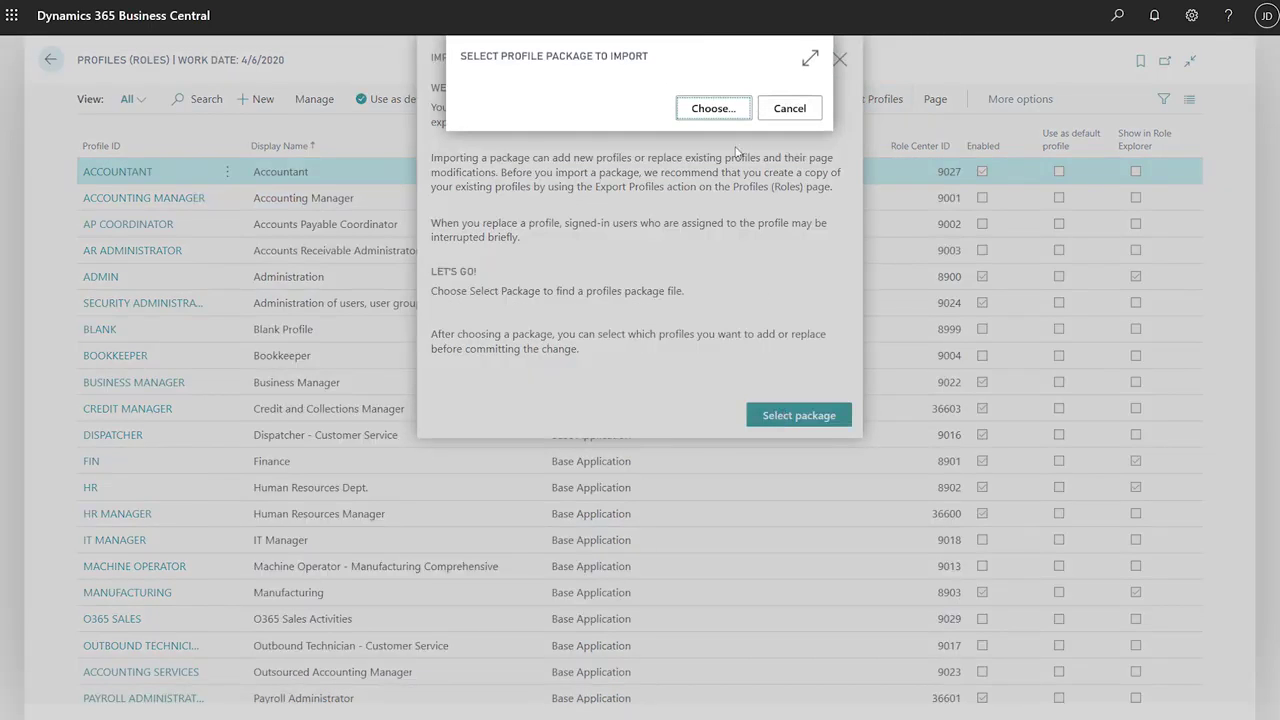
pyautogui.click(727, 108)
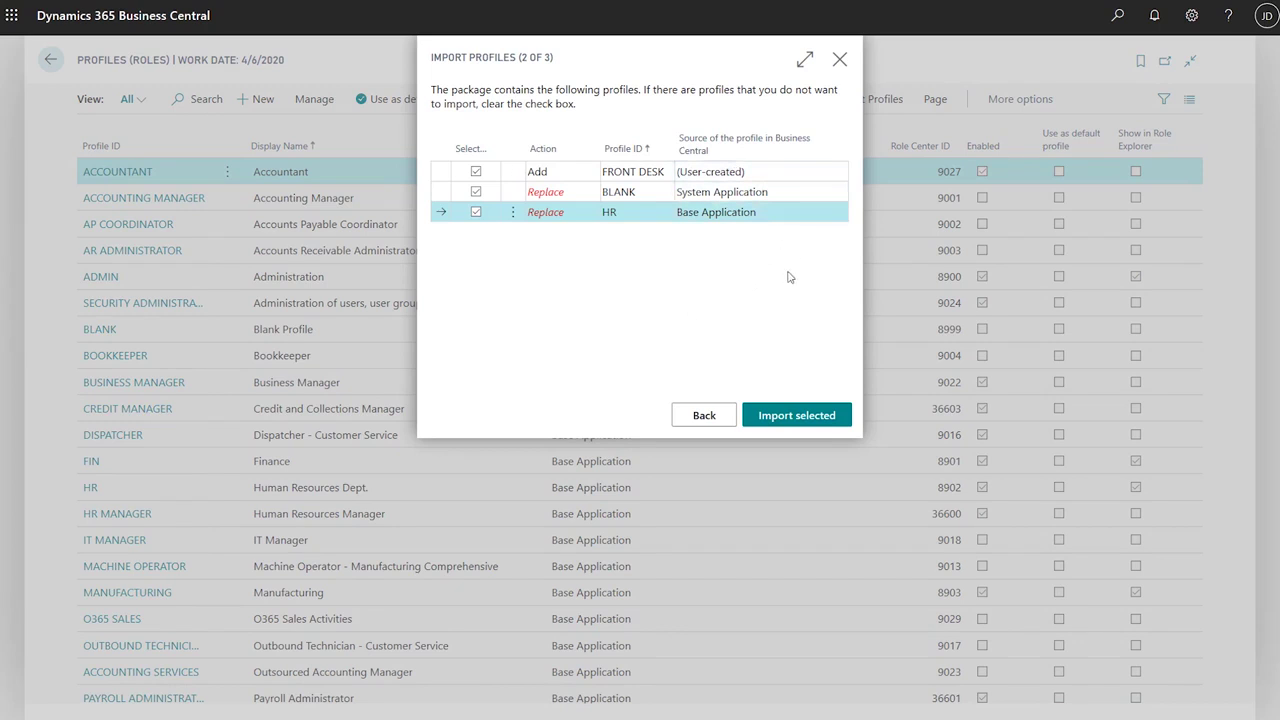
pyautogui.click(780, 416)
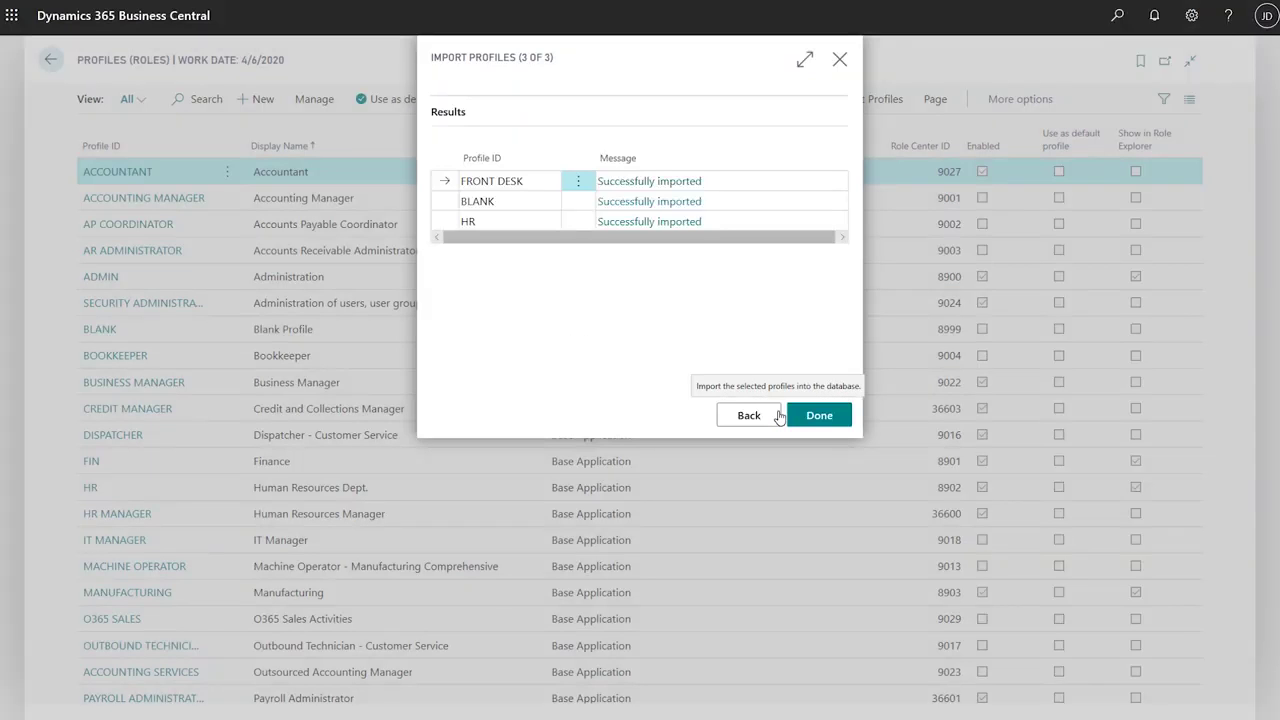
pyautogui.click(822, 415)
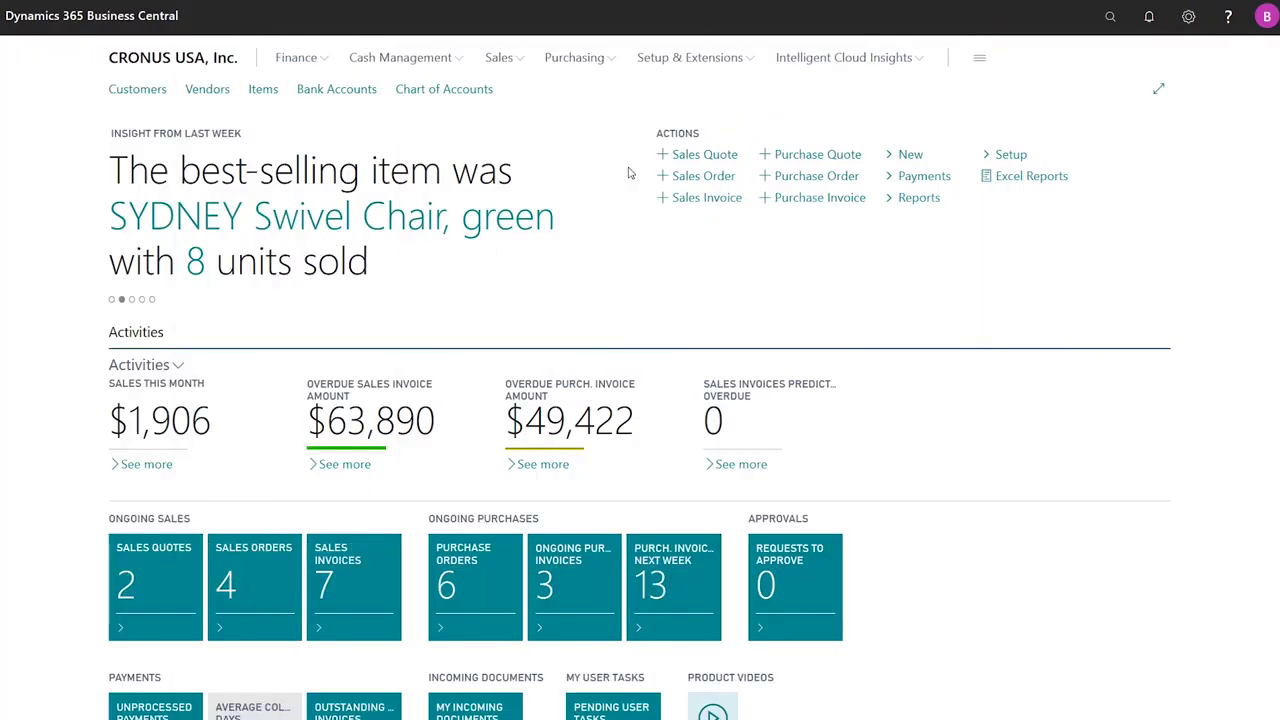
# Step: Personalize a new sales order to show the hidden Customer Statistics part, then finish personalizing
pyautogui.click(700, 176)
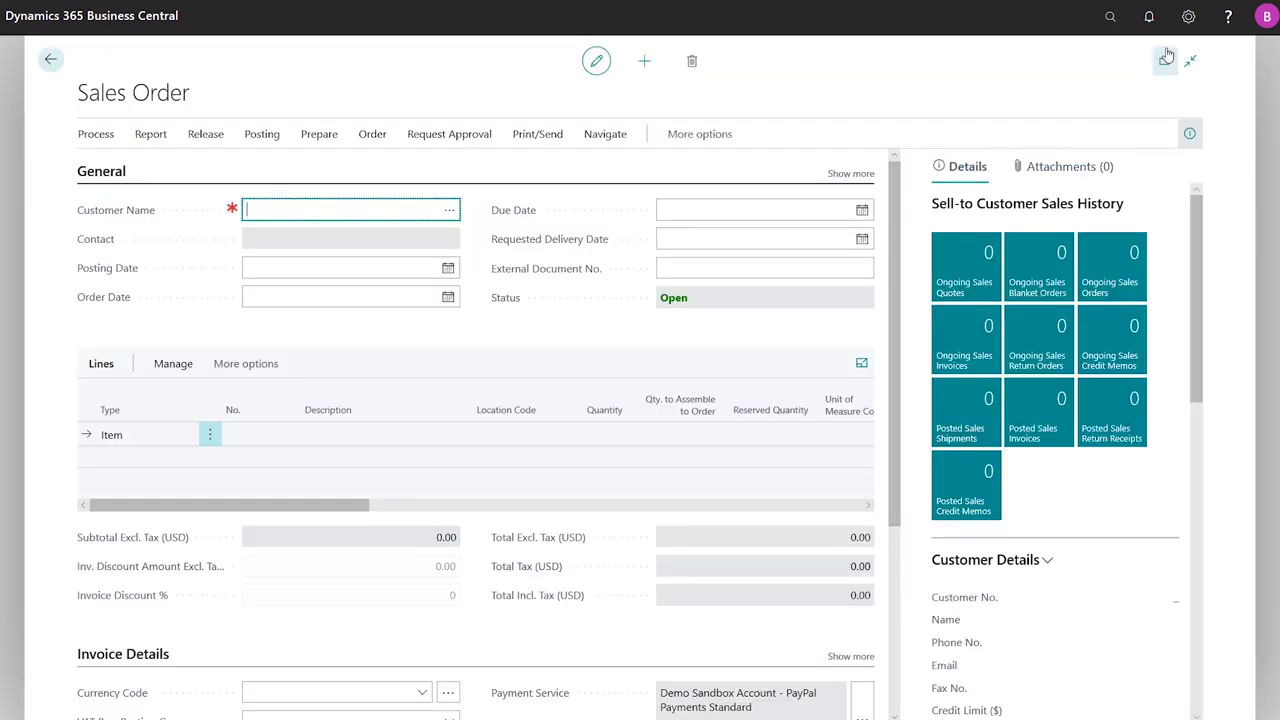
pyautogui.click(1188, 17)
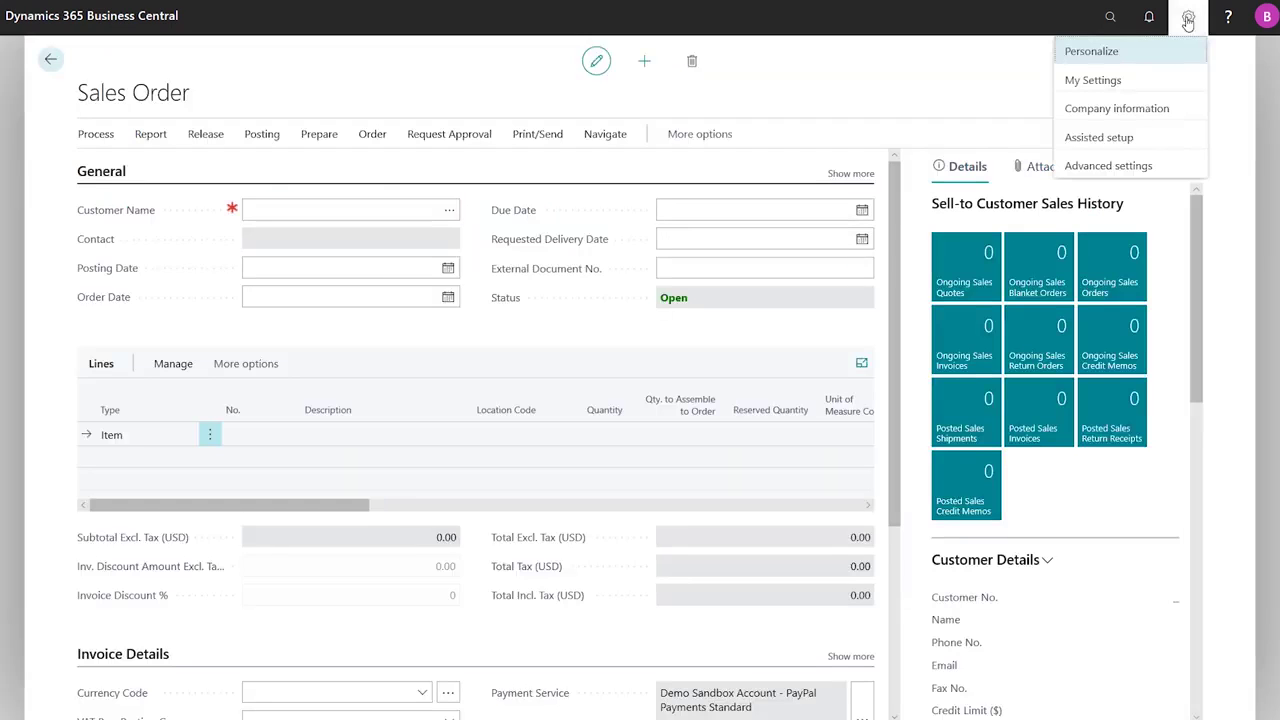
pyautogui.click(1092, 51)
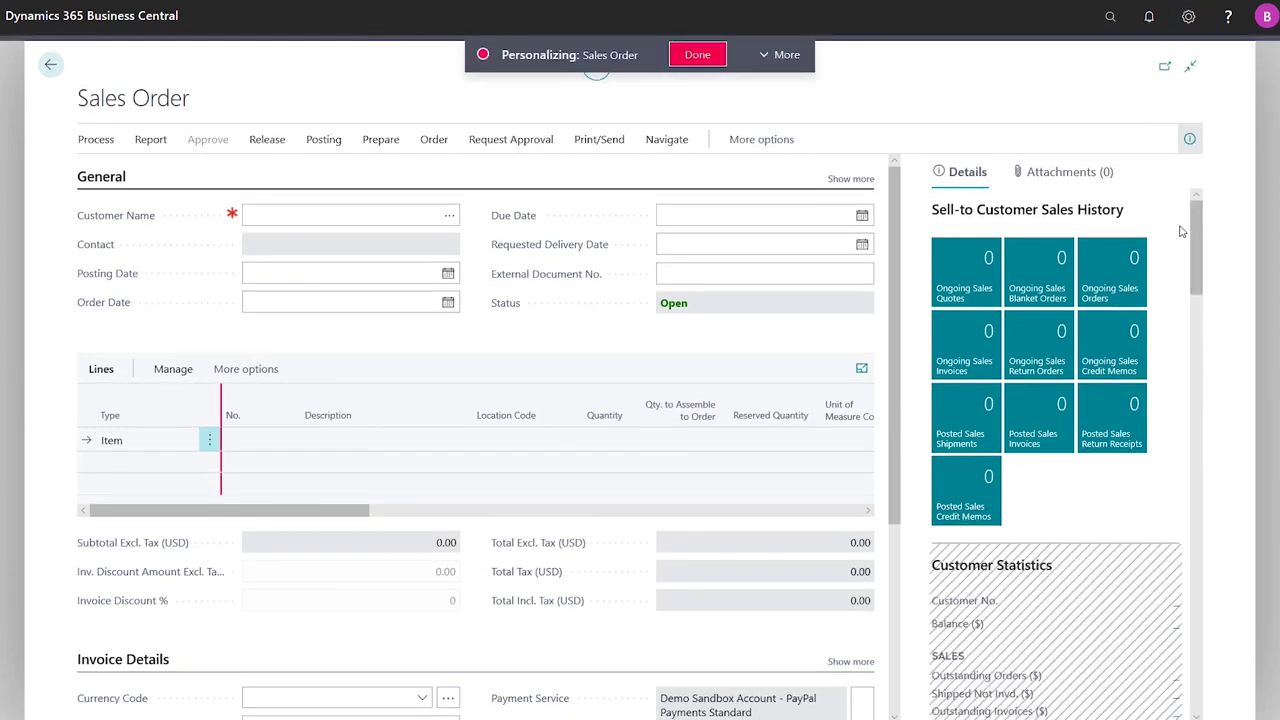
pyautogui.scroll(-3, 1182, 230)
pyautogui.scroll(-3, 1182, 234)
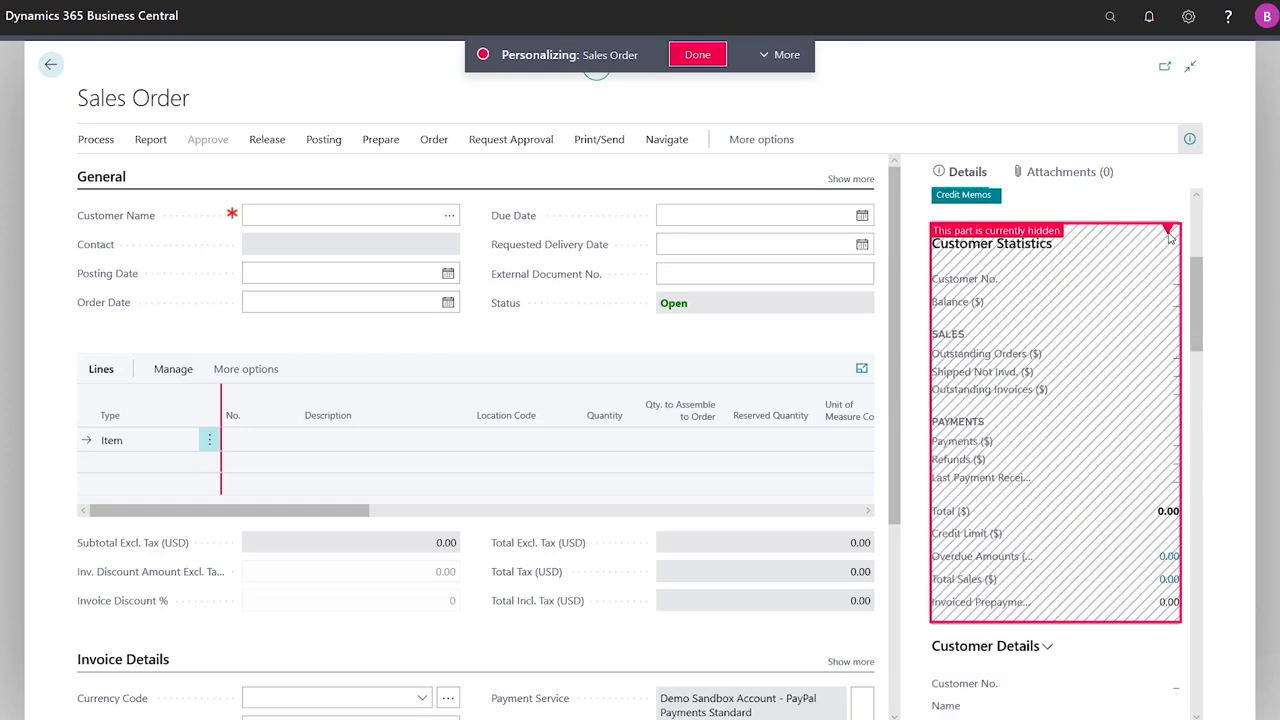
pyautogui.click(1171, 233)
pyautogui.click(1123, 280)
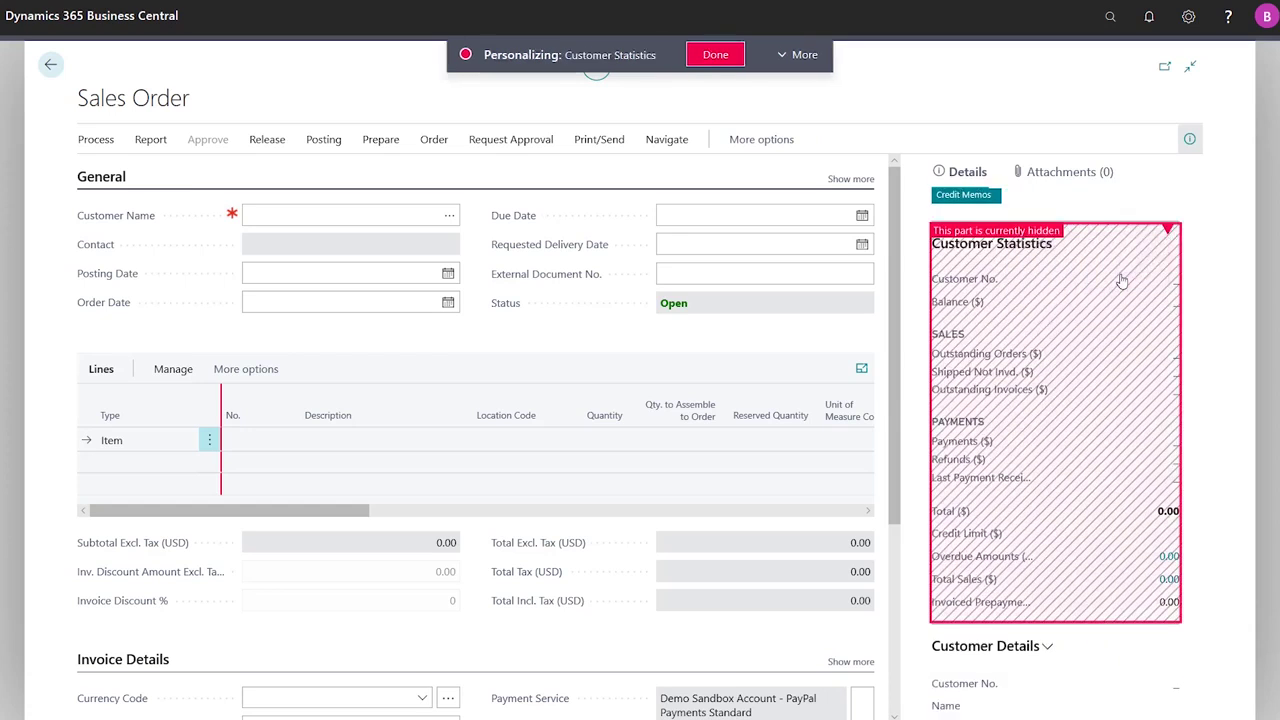
pyautogui.click(716, 57)
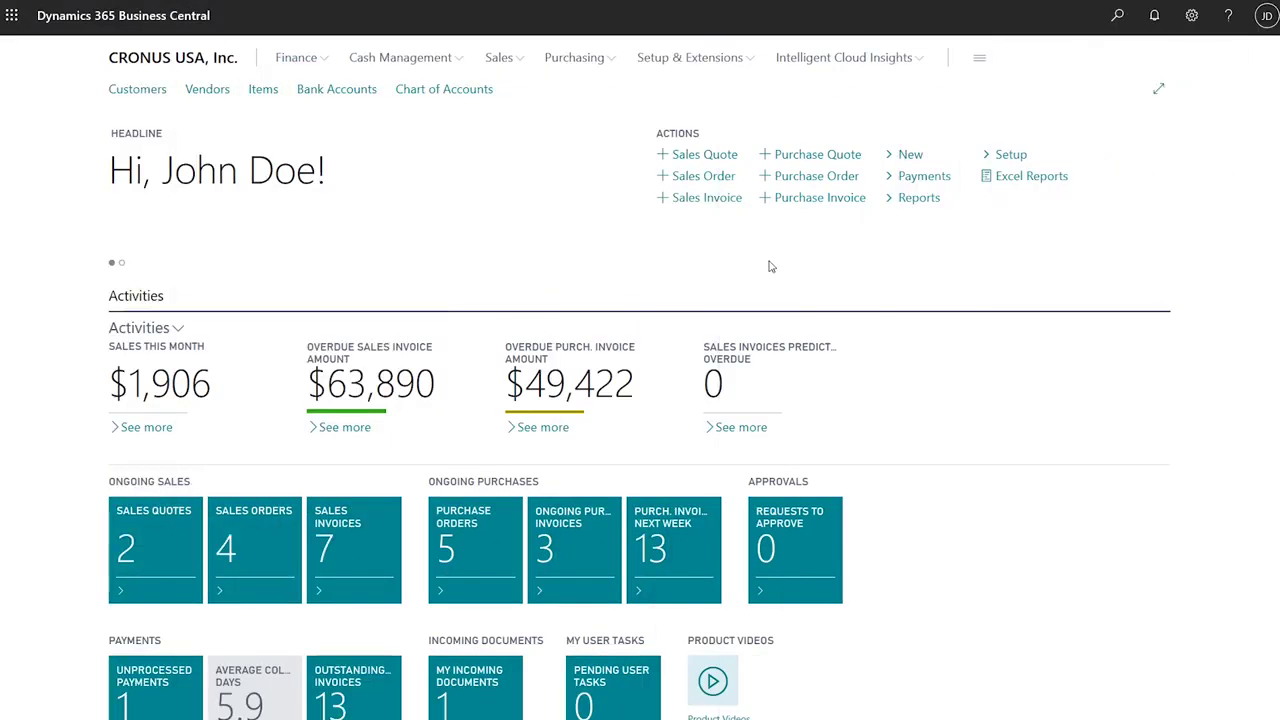
pyautogui.click(350, 541)
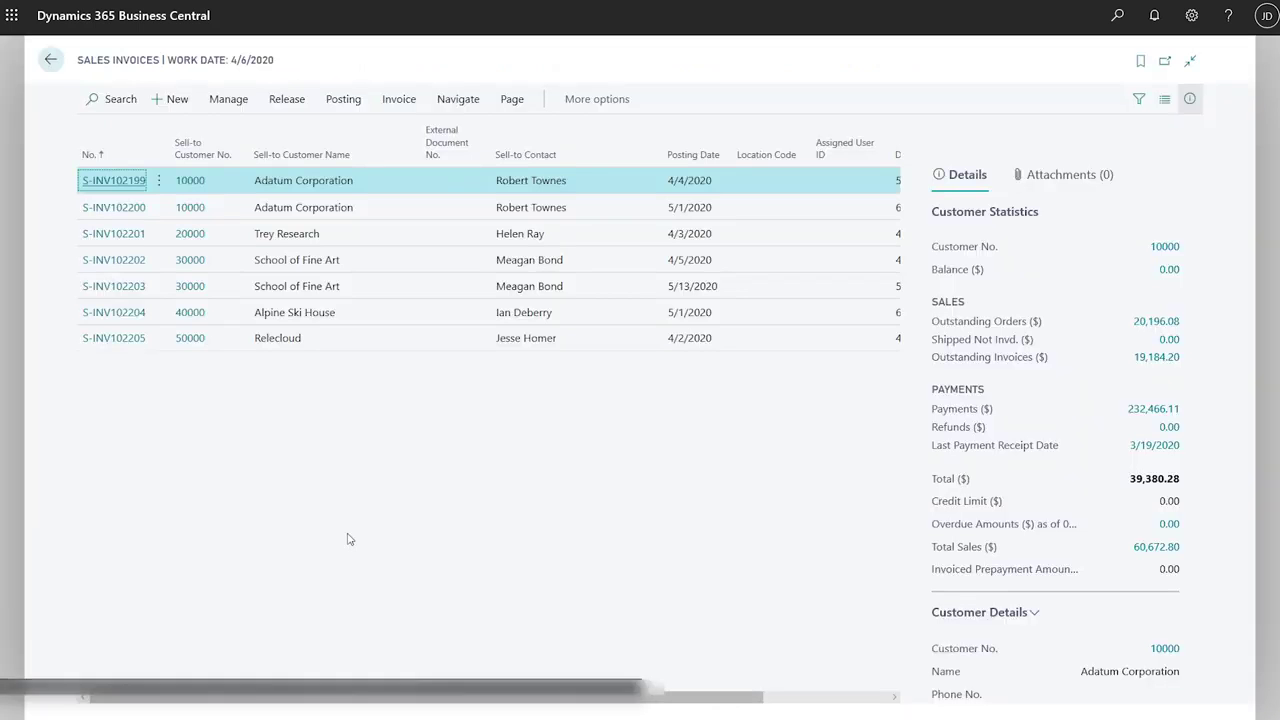
pyautogui.click(191, 181)
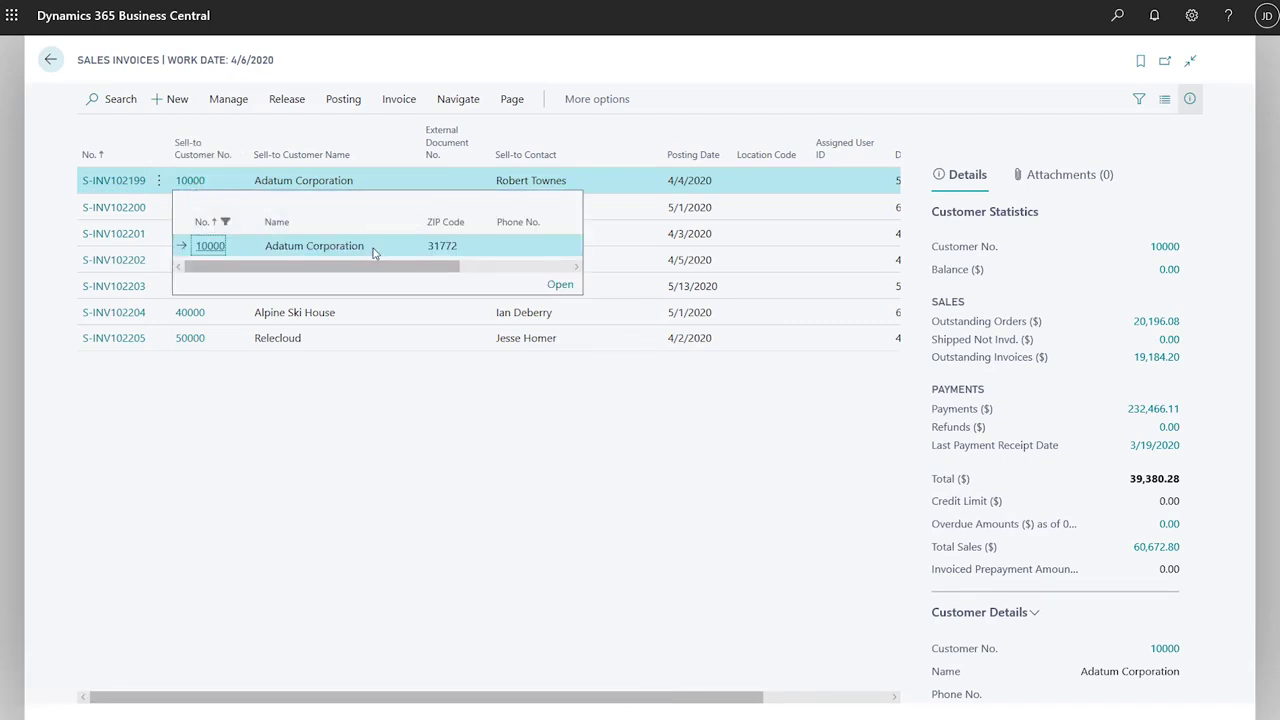
pyautogui.click(555, 286)
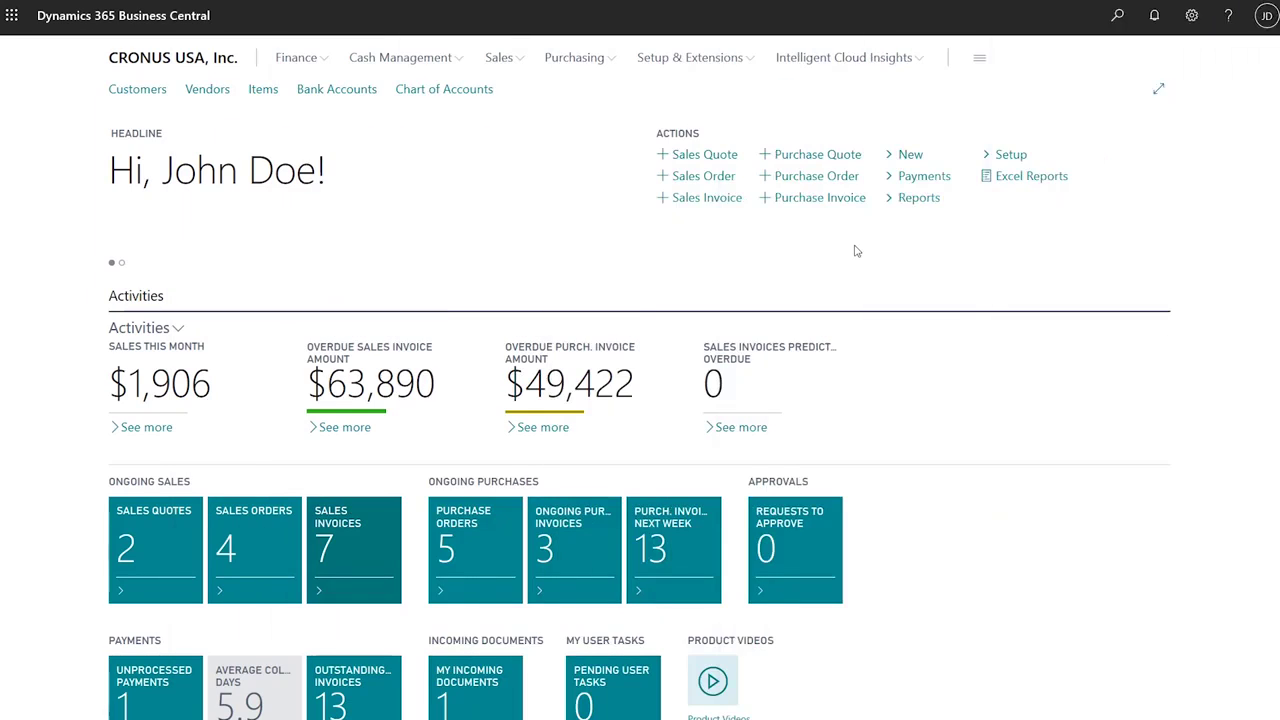
# Step: Search 'employee' in Tell Me and bookmark the Employee List report to the navigation menu
pyautogui.click(1116, 16)
pyautogui.write('employee')
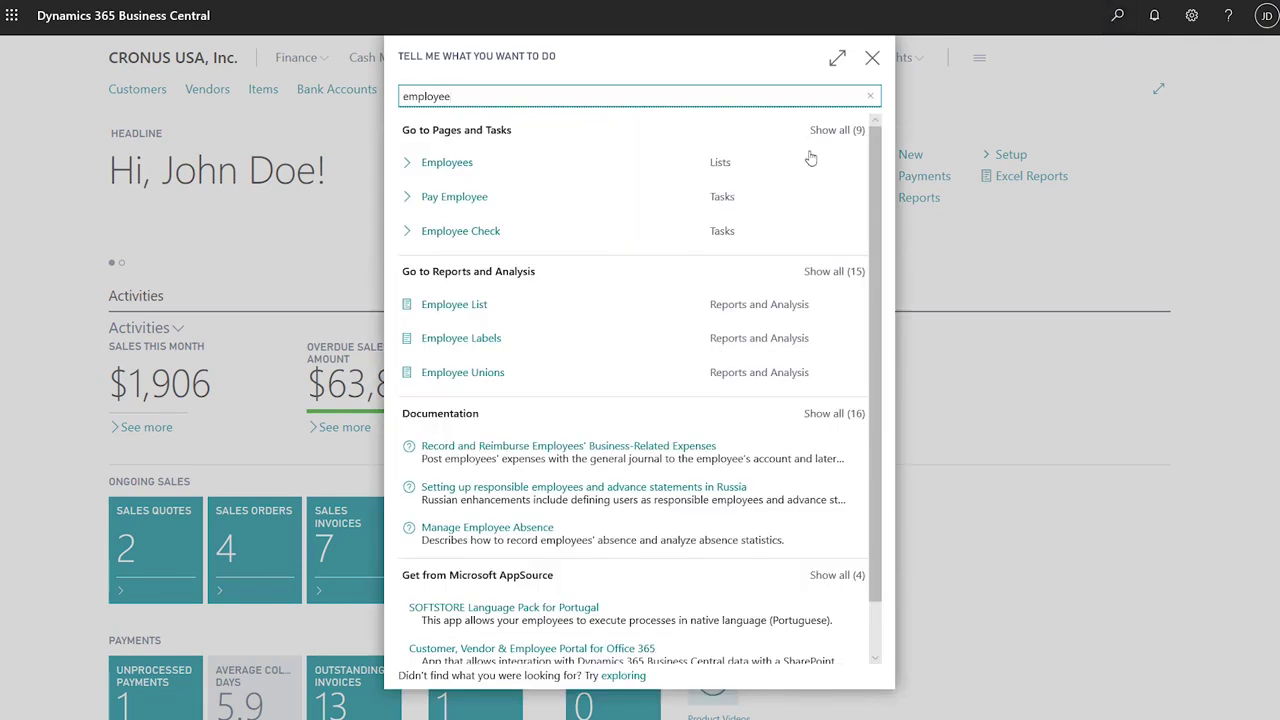
pyautogui.moveTo(528, 300)
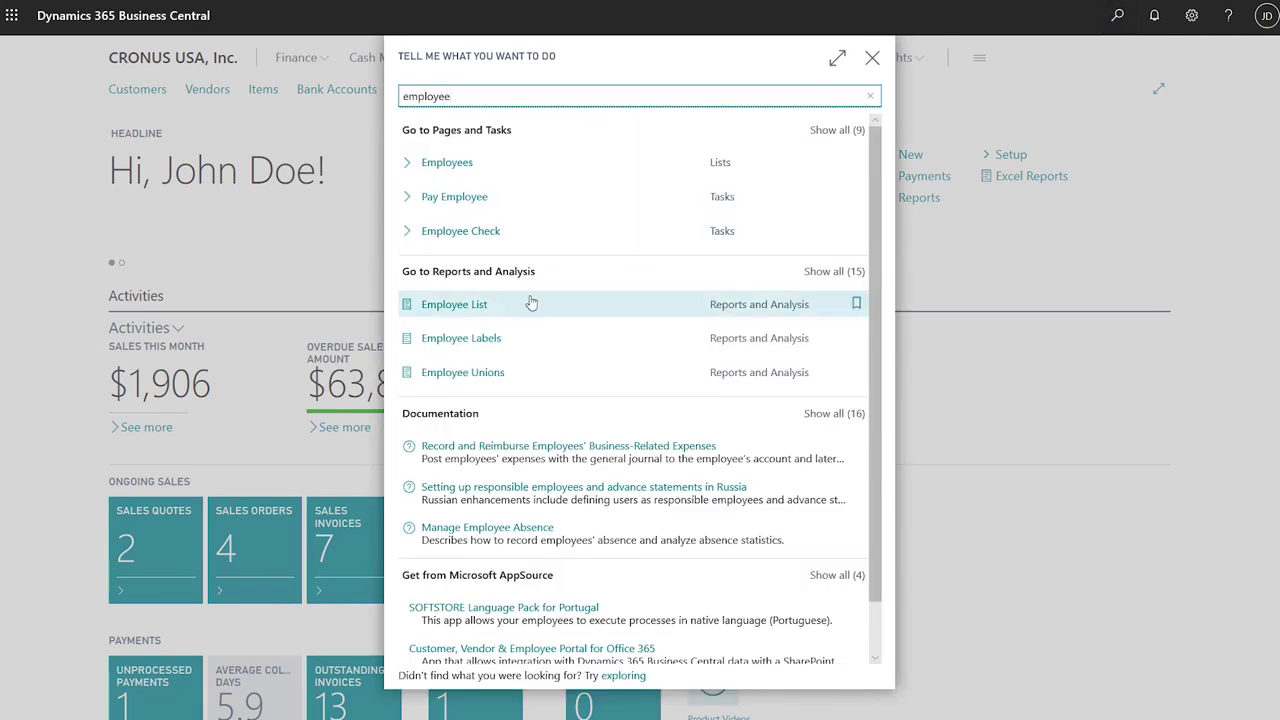
pyautogui.click(858, 305)
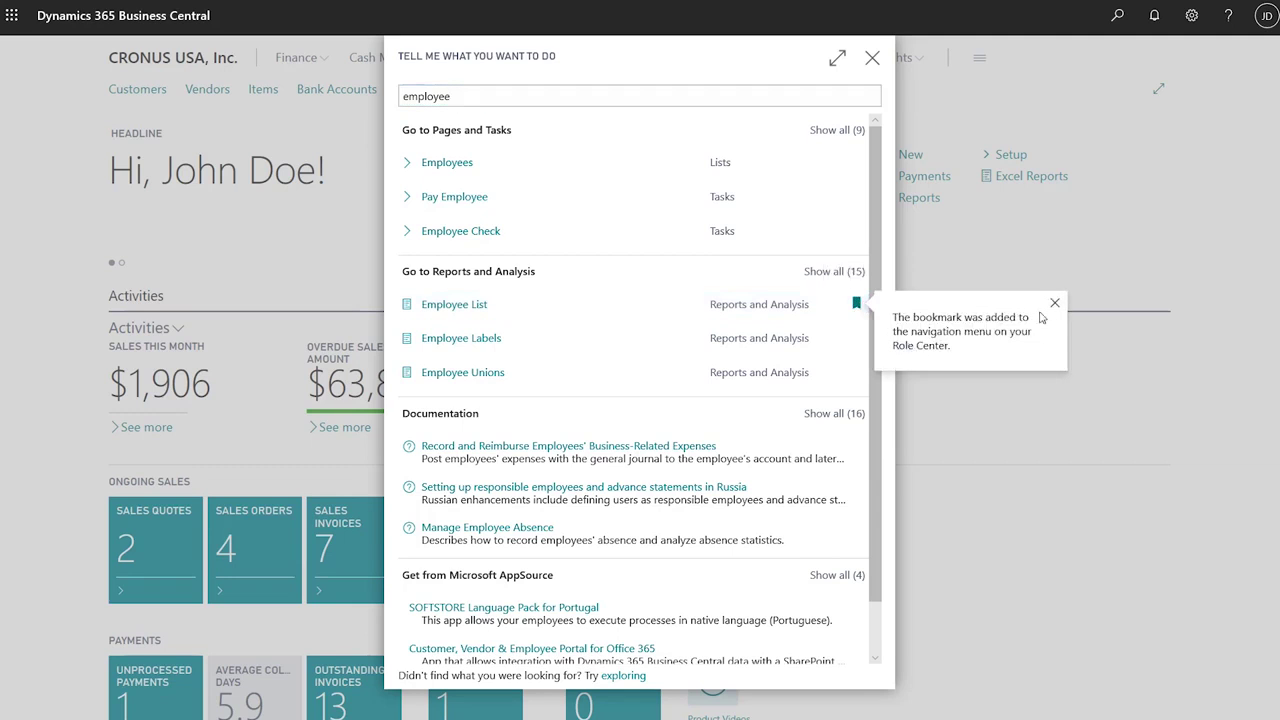
pyautogui.click(1055, 304)
pyautogui.click(874, 57)
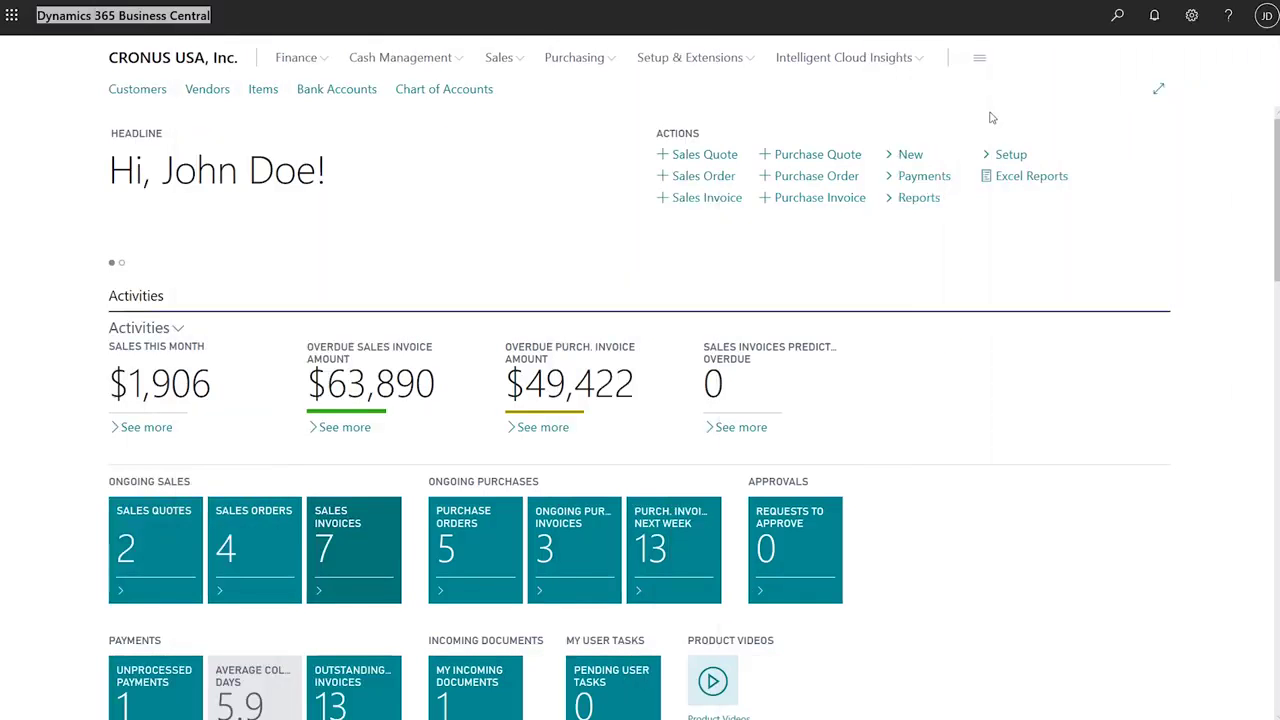
pyautogui.click(1117, 15)
pyautogui.write('assisted setup')
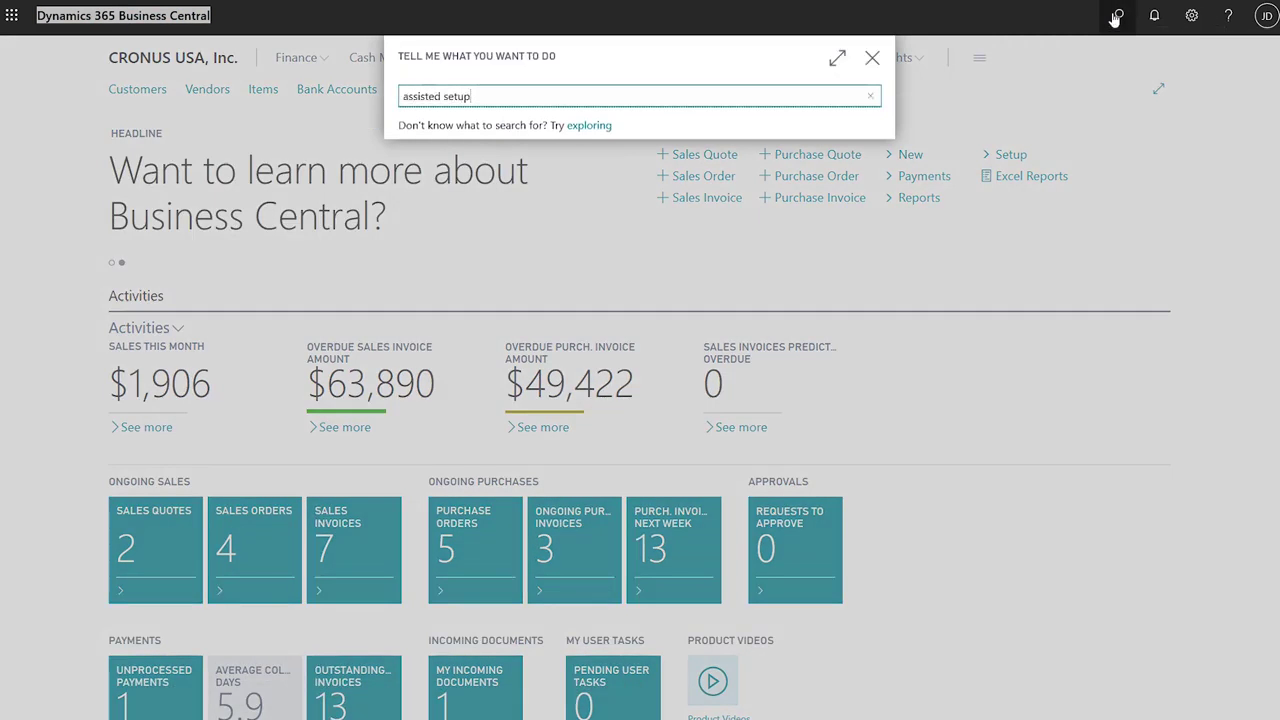
pyautogui.click(483, 247)
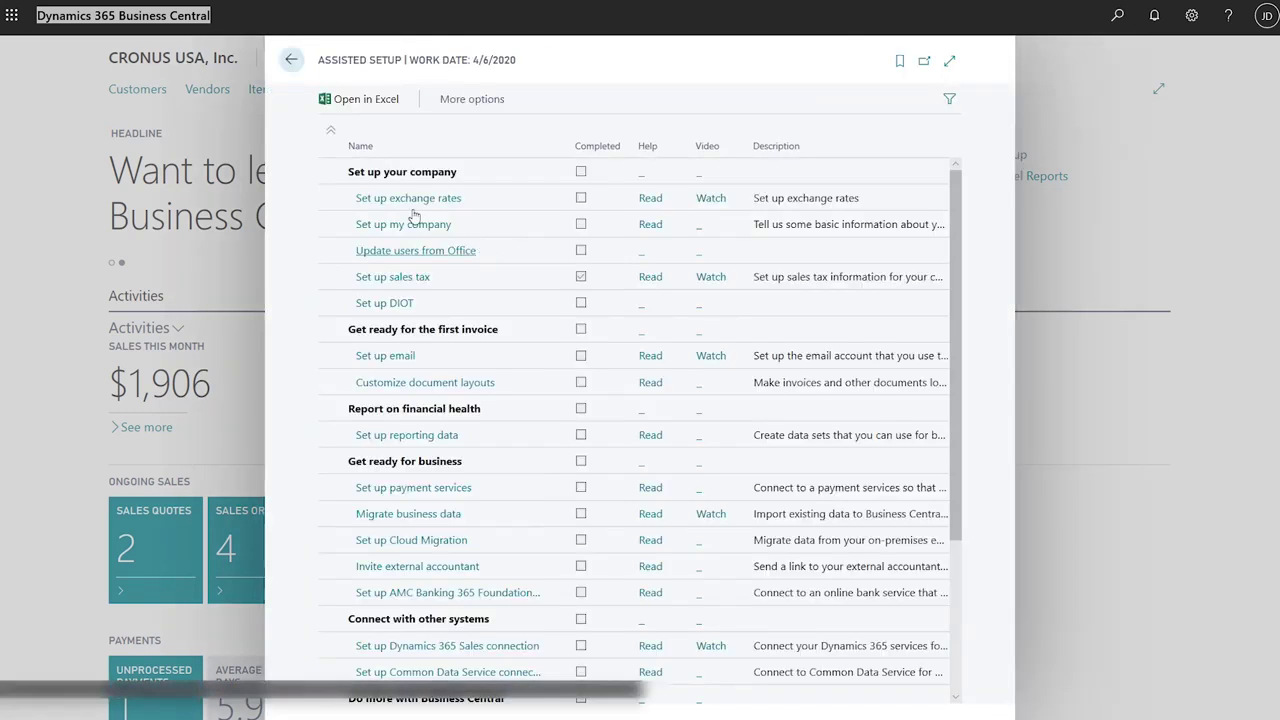
pyautogui.click(331, 172)
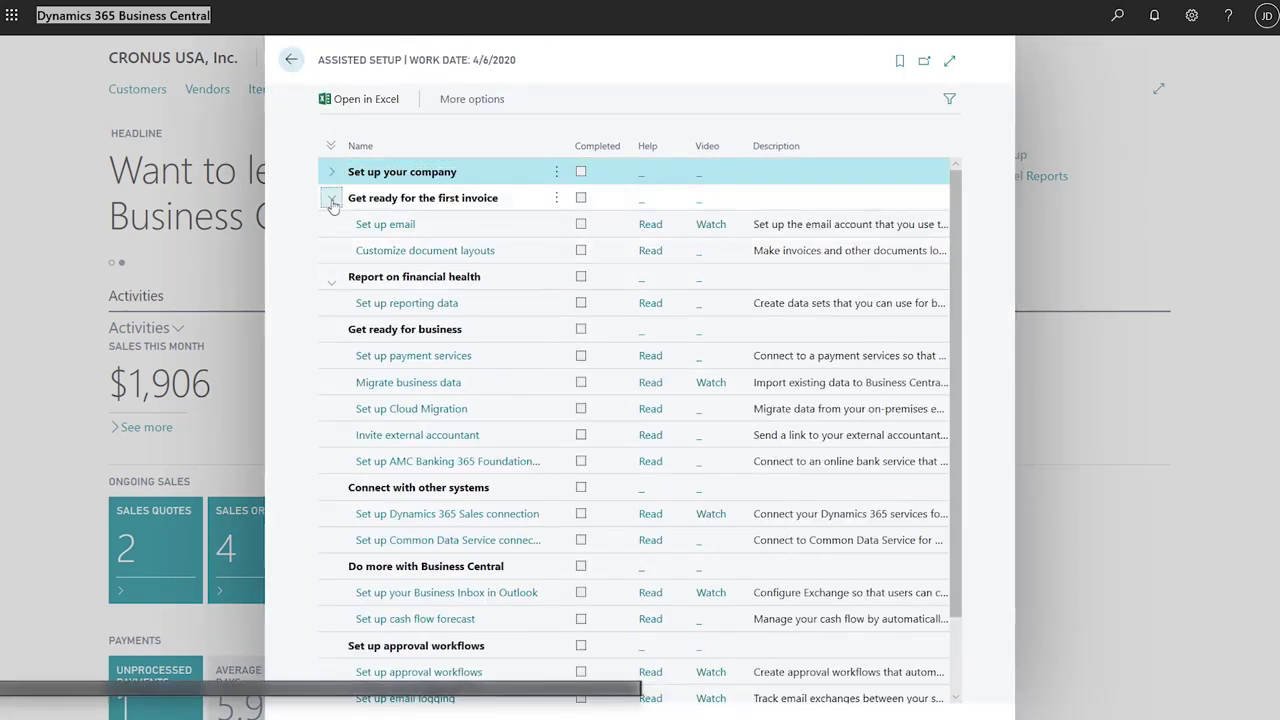
pyautogui.click(333, 203)
pyautogui.click(330, 147)
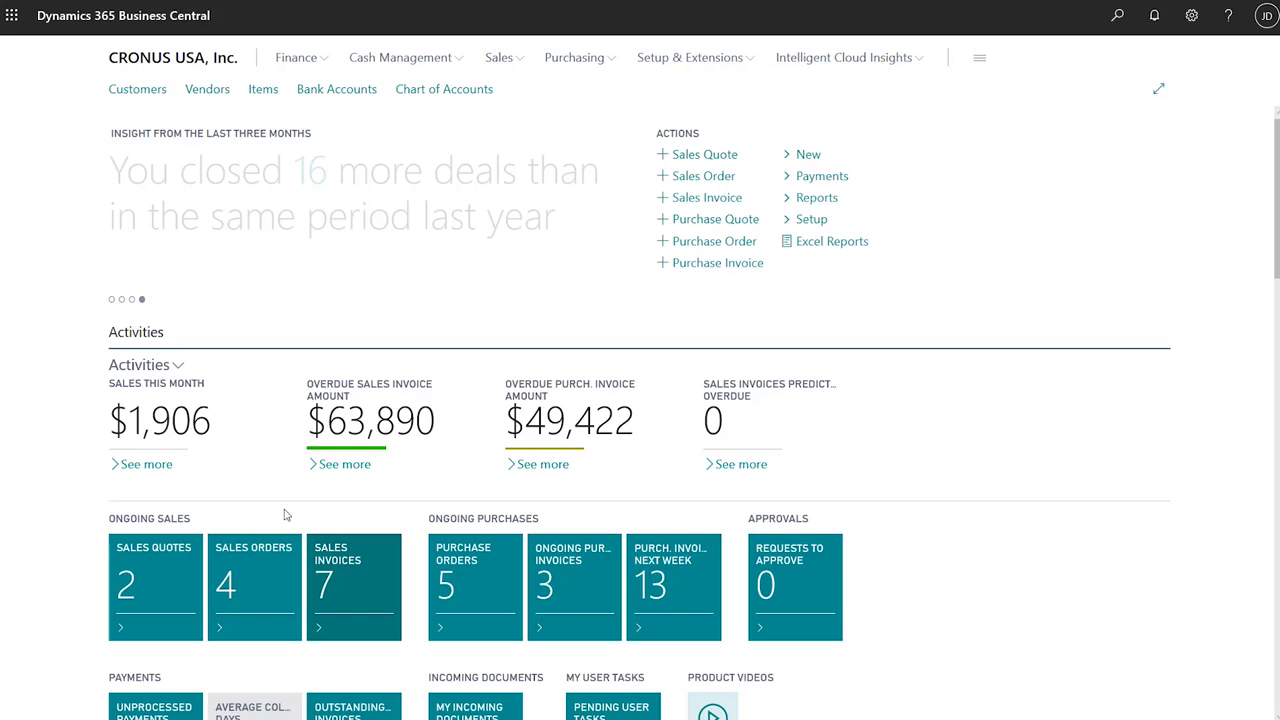
pyautogui.click(335, 565)
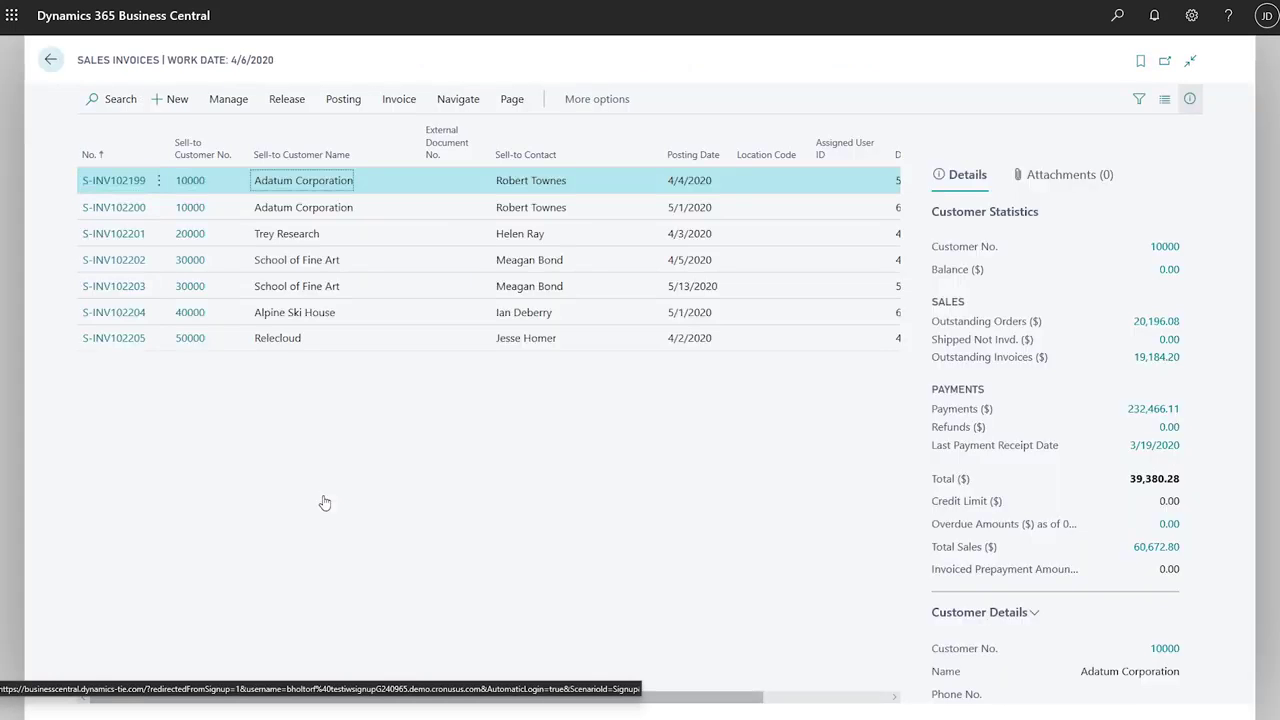
pyautogui.press('Down')
pyautogui.press('Up')
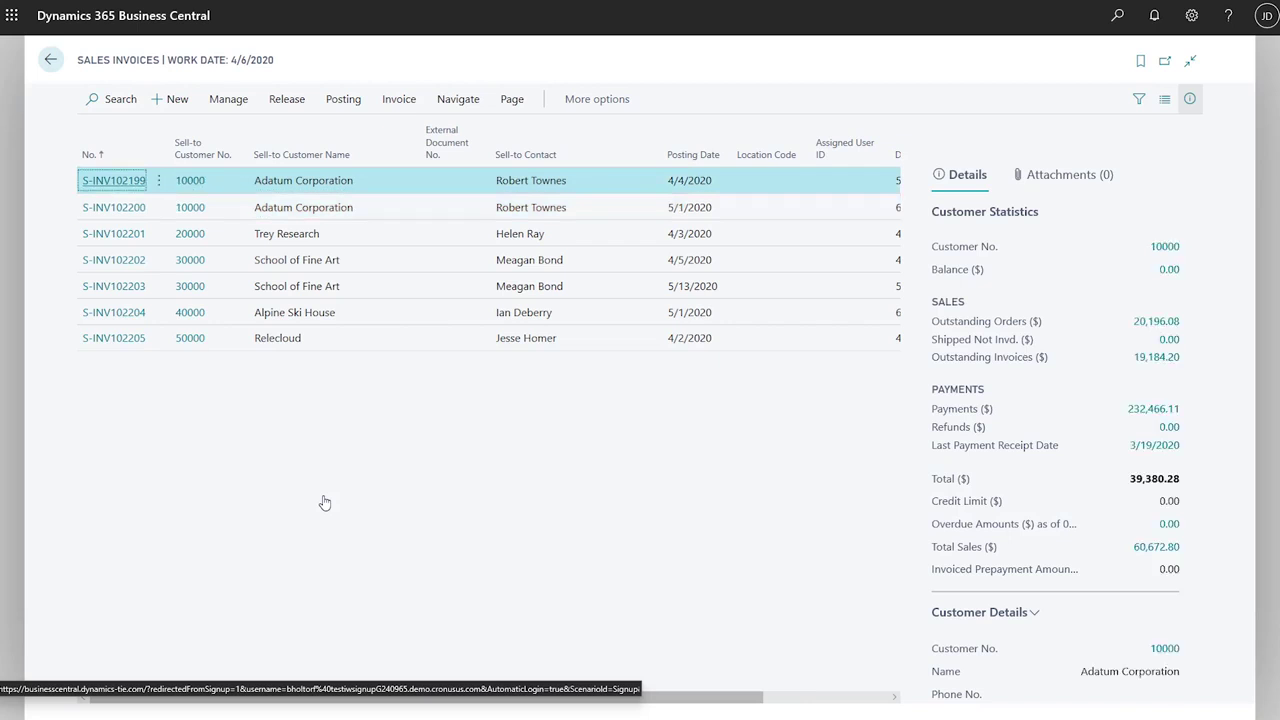
pyautogui.click(126, 183)
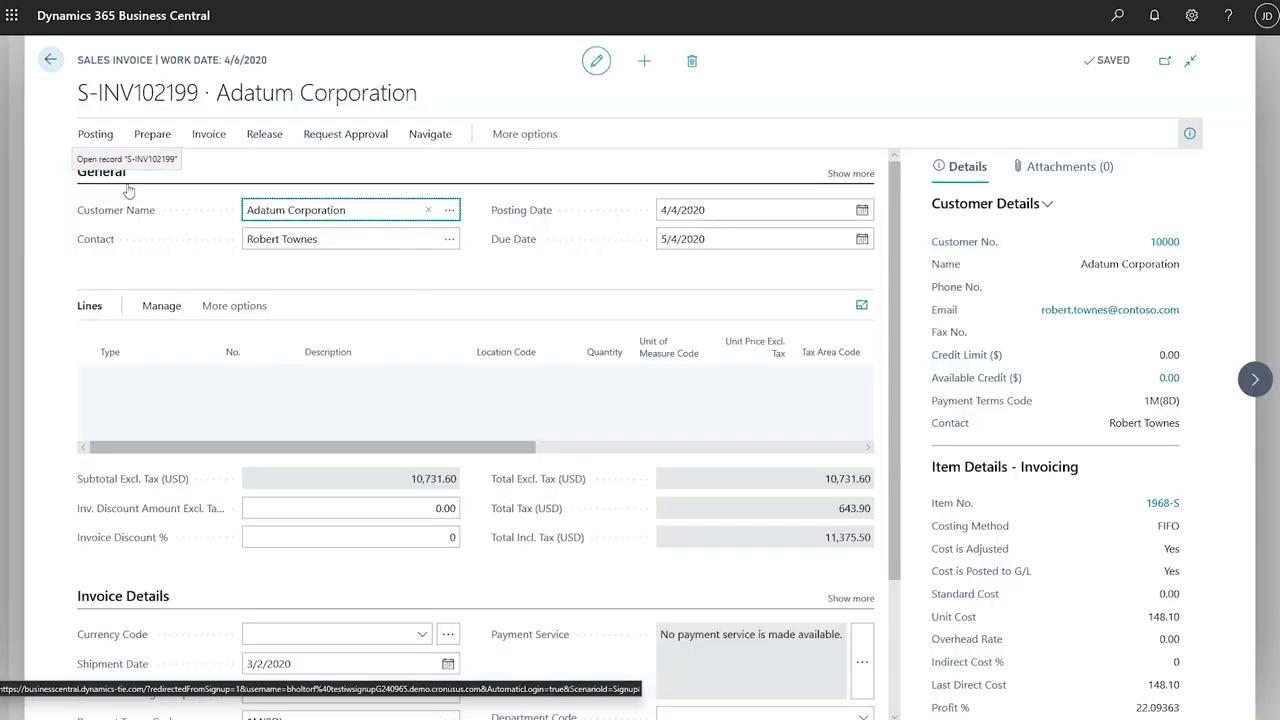
pyautogui.press('F2')
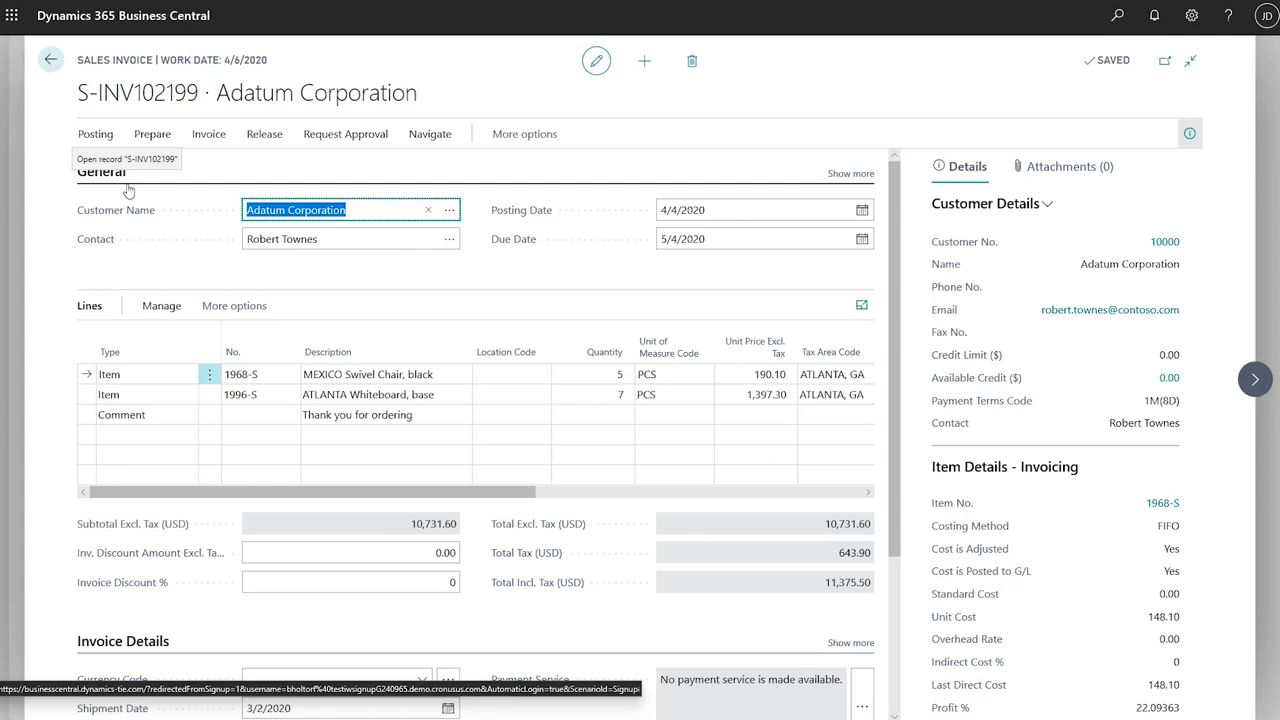
pyautogui.press('F2')
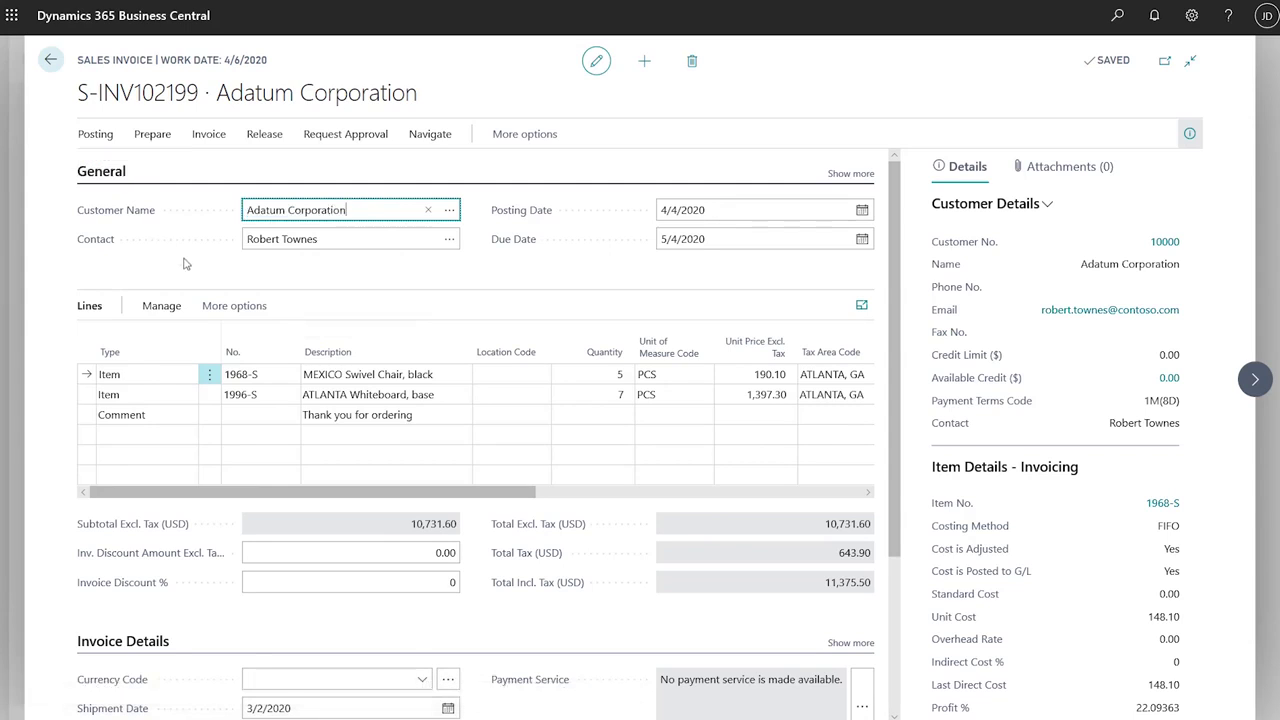
pyautogui.press('F2')
pyautogui.press('F2')
pyautogui.press('F2')
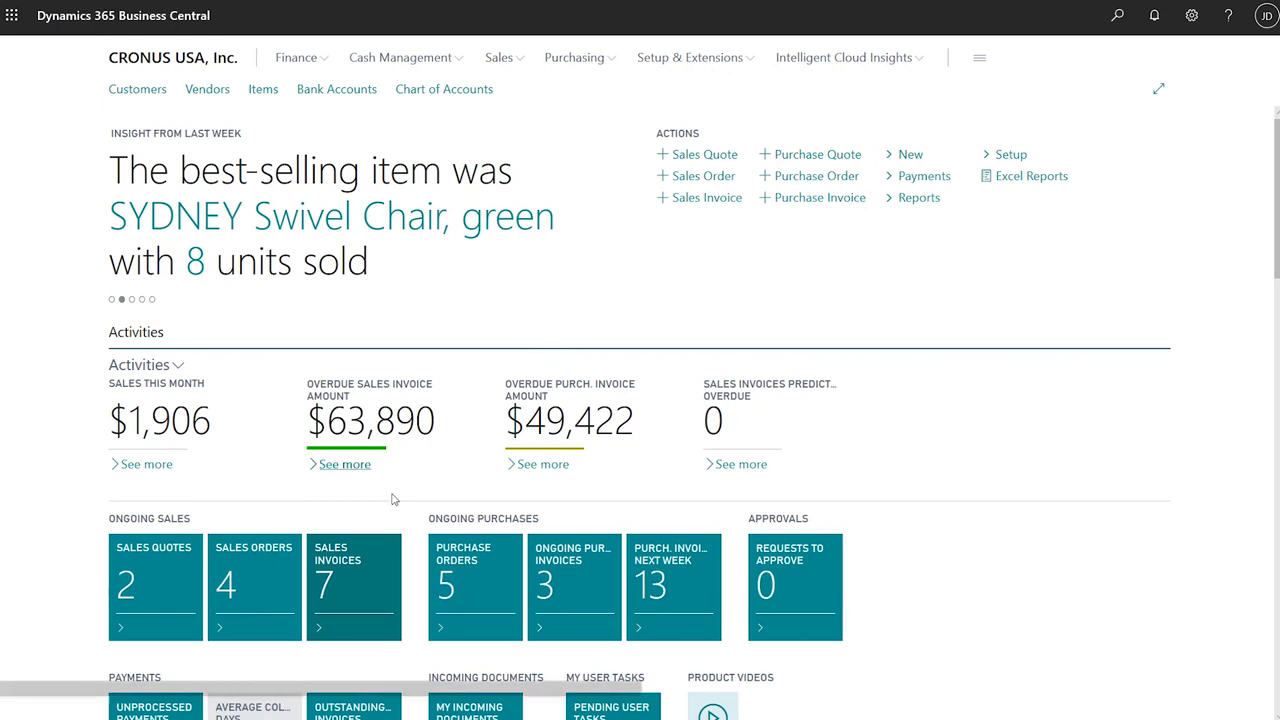
# Step: Filter the Sales Invoices list on Sell-to Customer No. %mycust
pyautogui.click(354, 574)
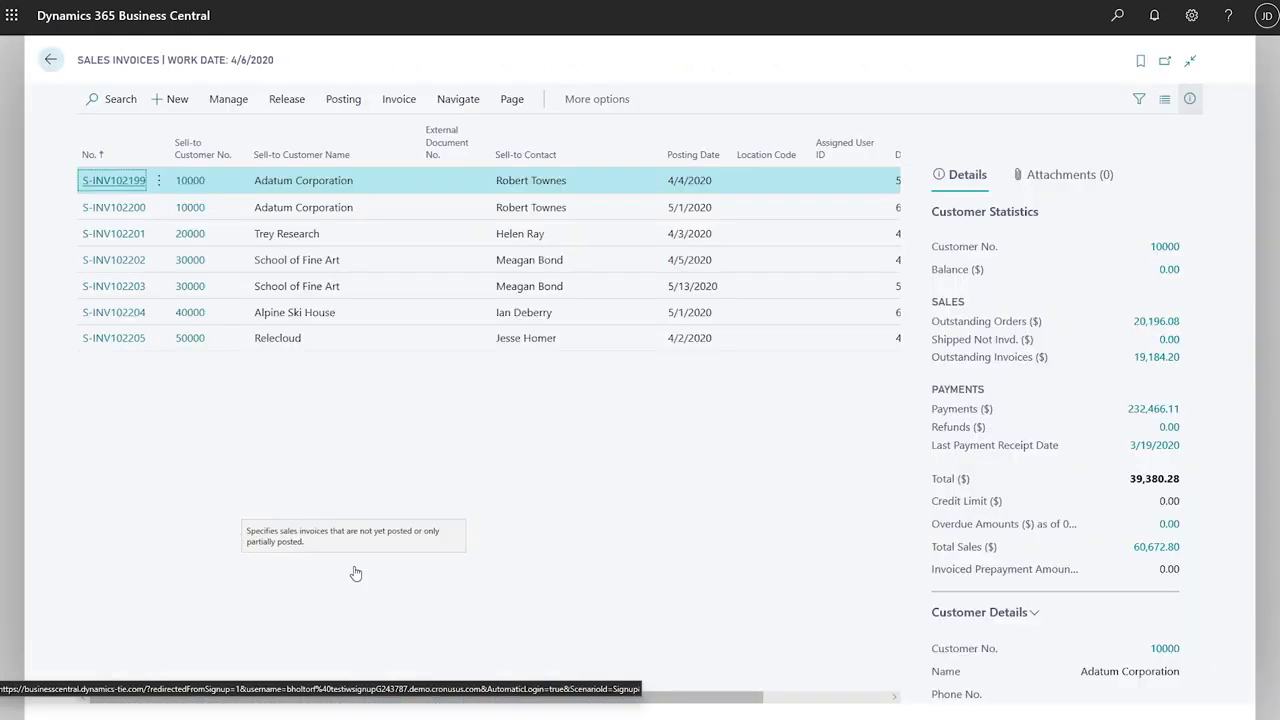
pyautogui.click(1140, 100)
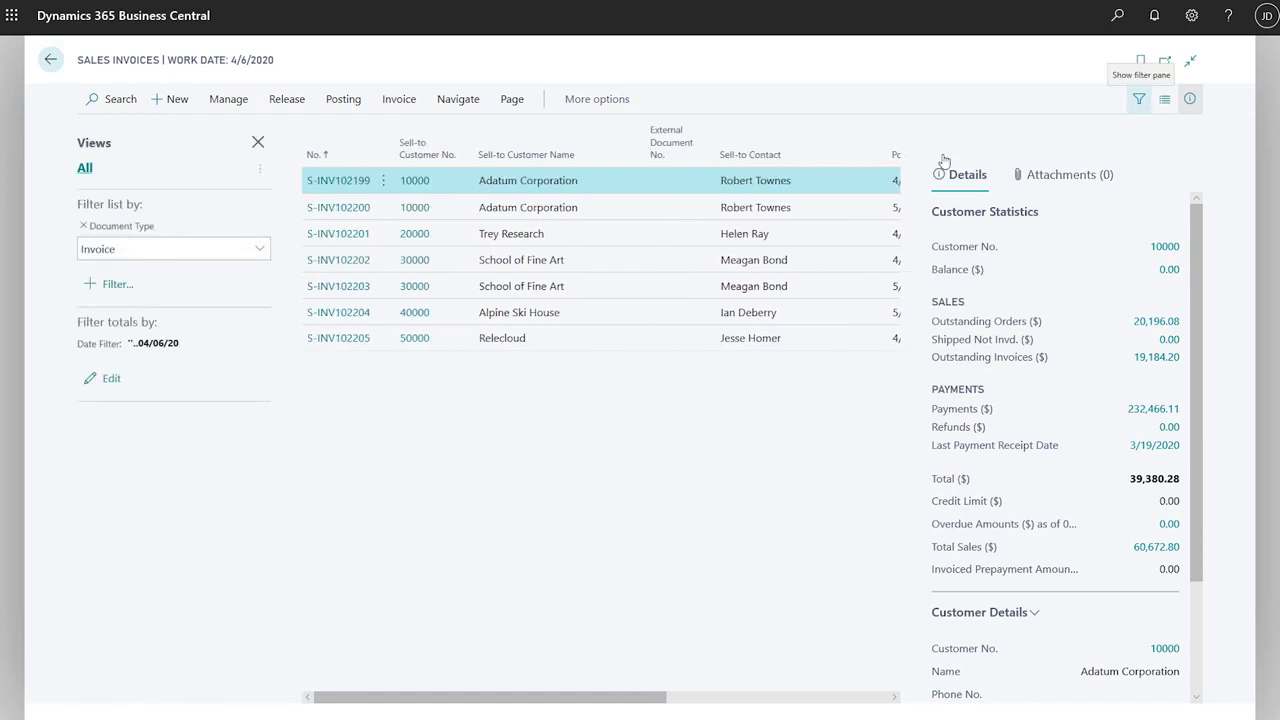
pyautogui.click(100, 286)
pyautogui.click(104, 398)
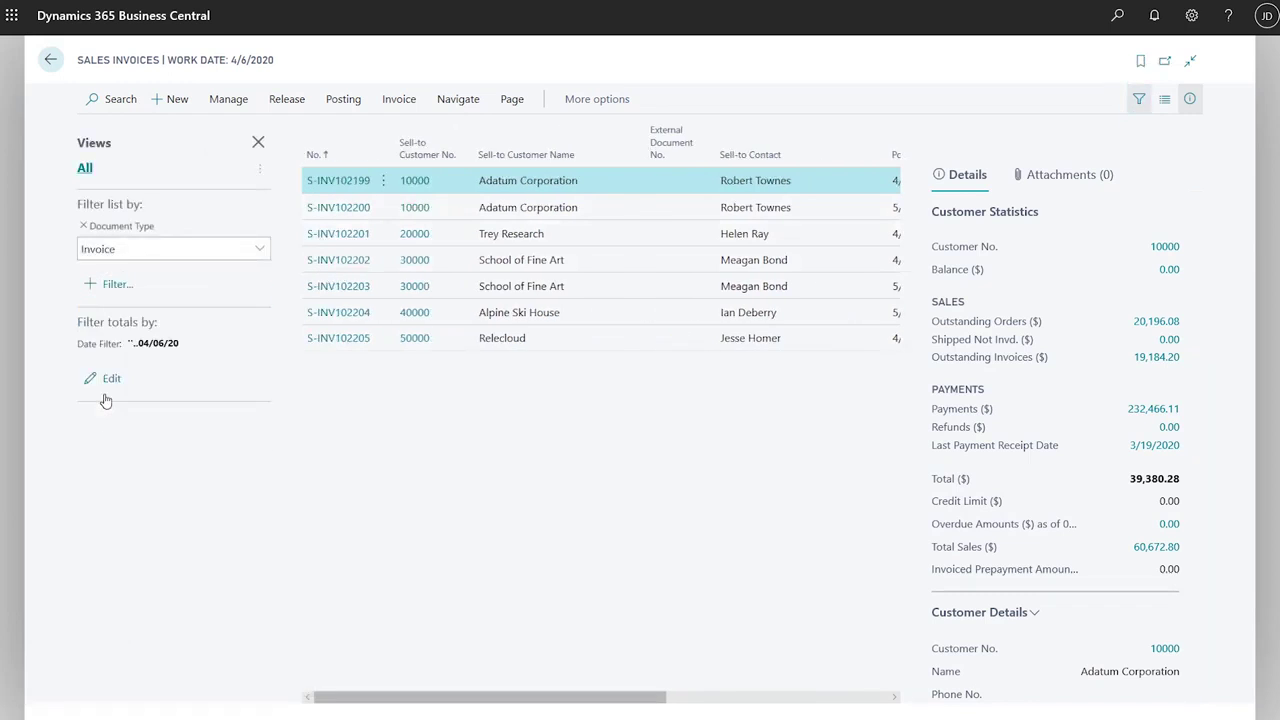
pyautogui.write('%')
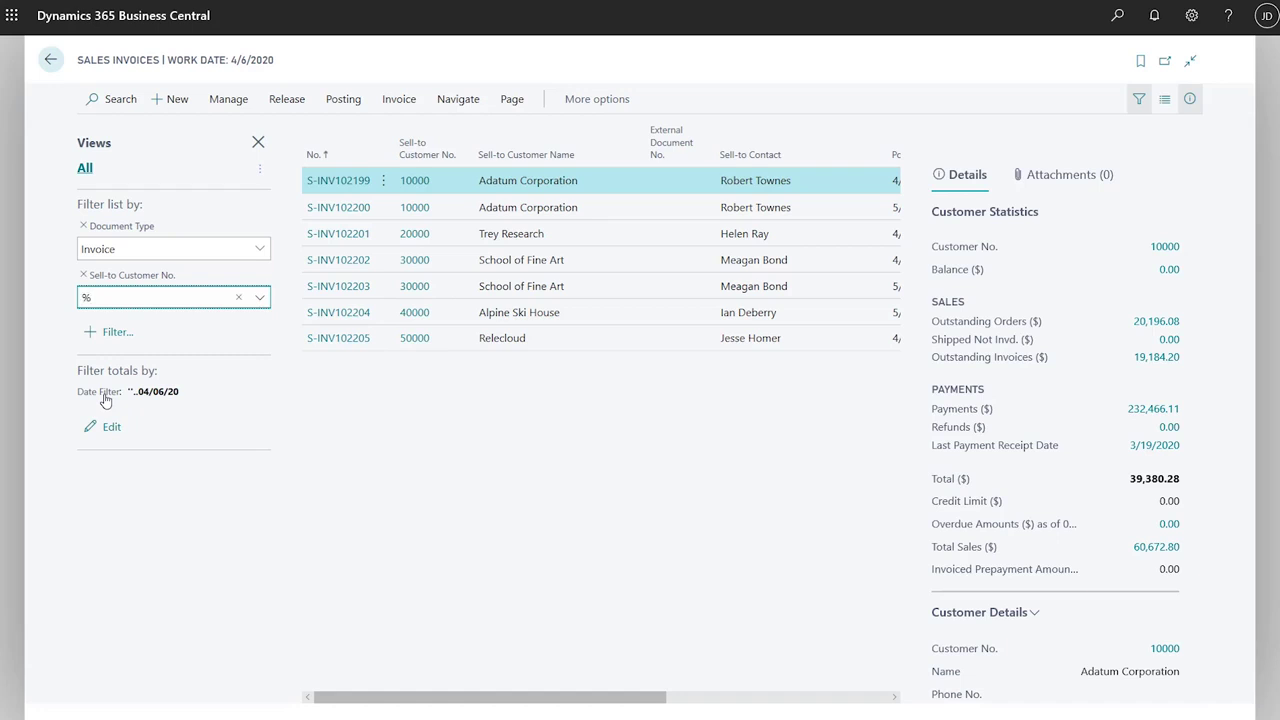
pyautogui.write('mycust')
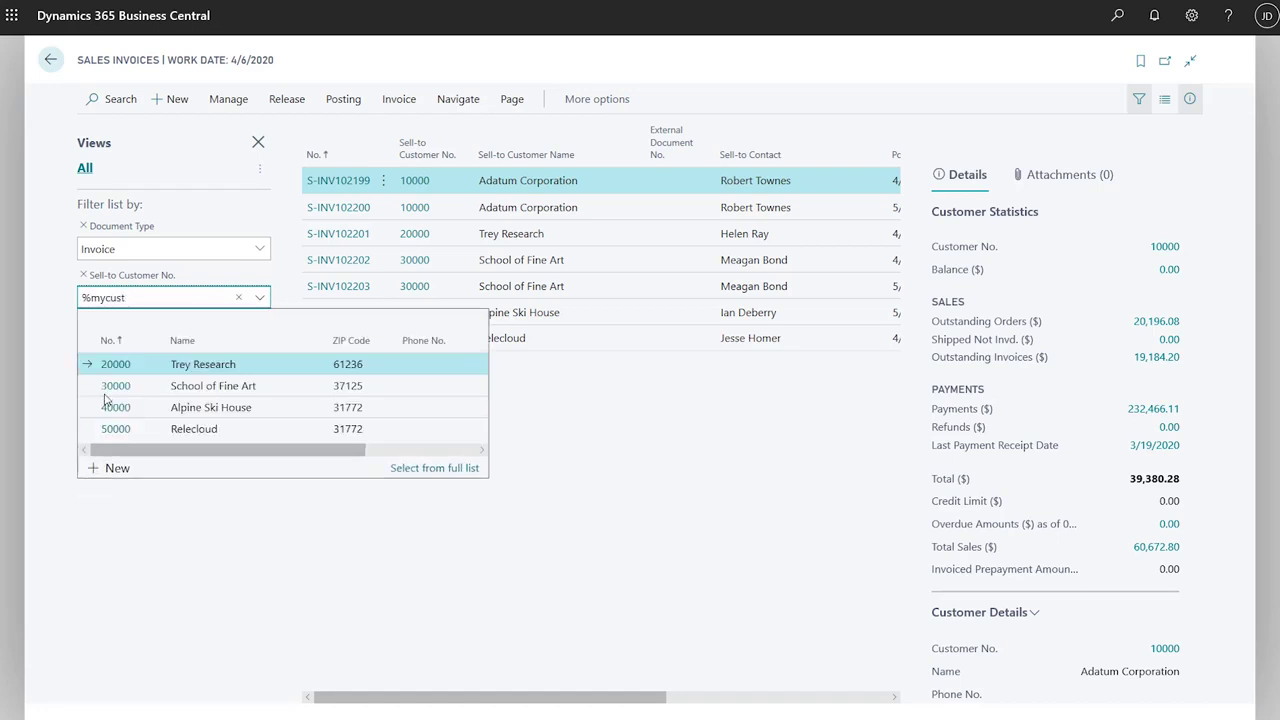
pyautogui.press('Return')
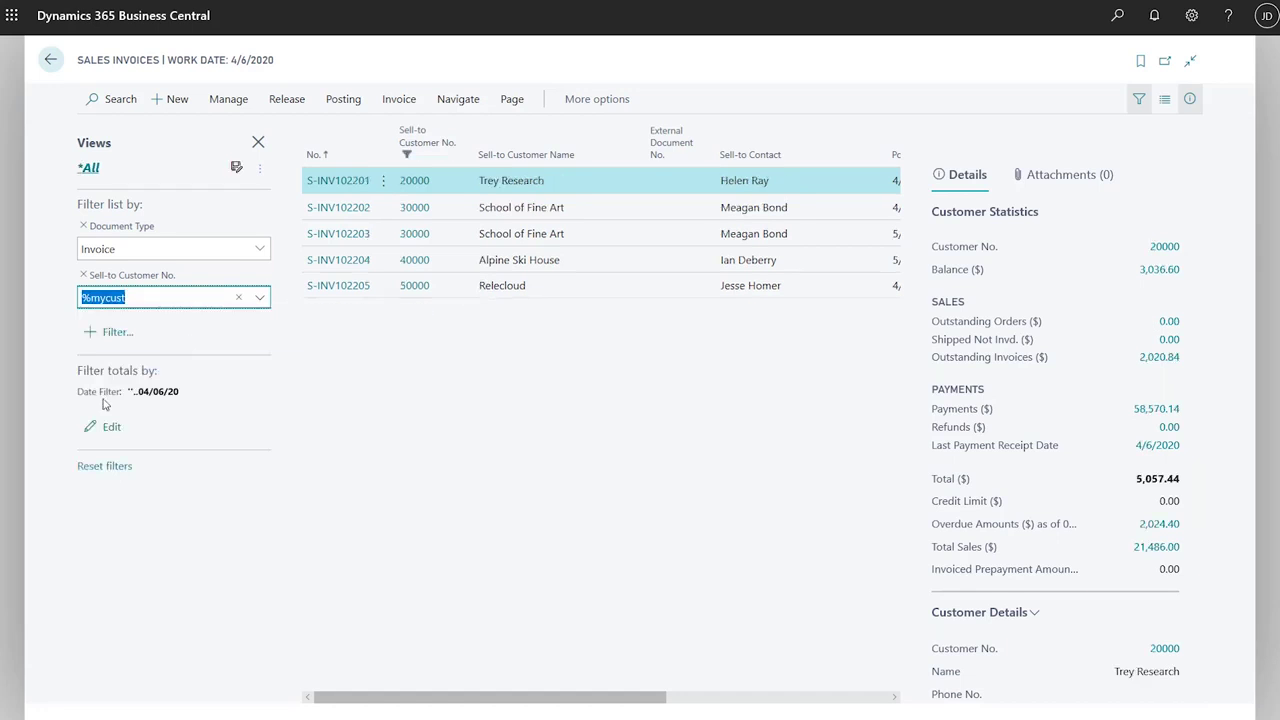
# Step: Check the customer numbers %mycust resolves to and extend the filter to %mycust|10000
pyautogui.click(225, 300)
pyautogui.click(254, 336)
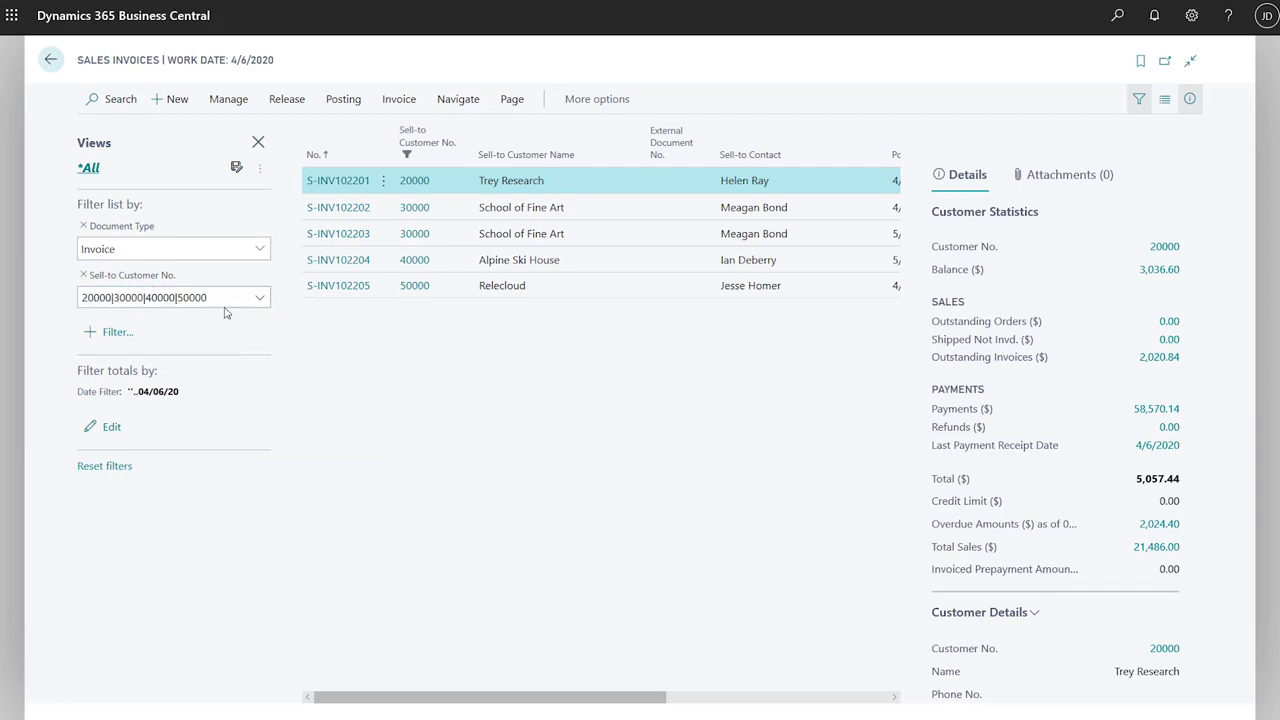
pyautogui.click(225, 300)
pyautogui.click(253, 337)
pyautogui.click(226, 297)
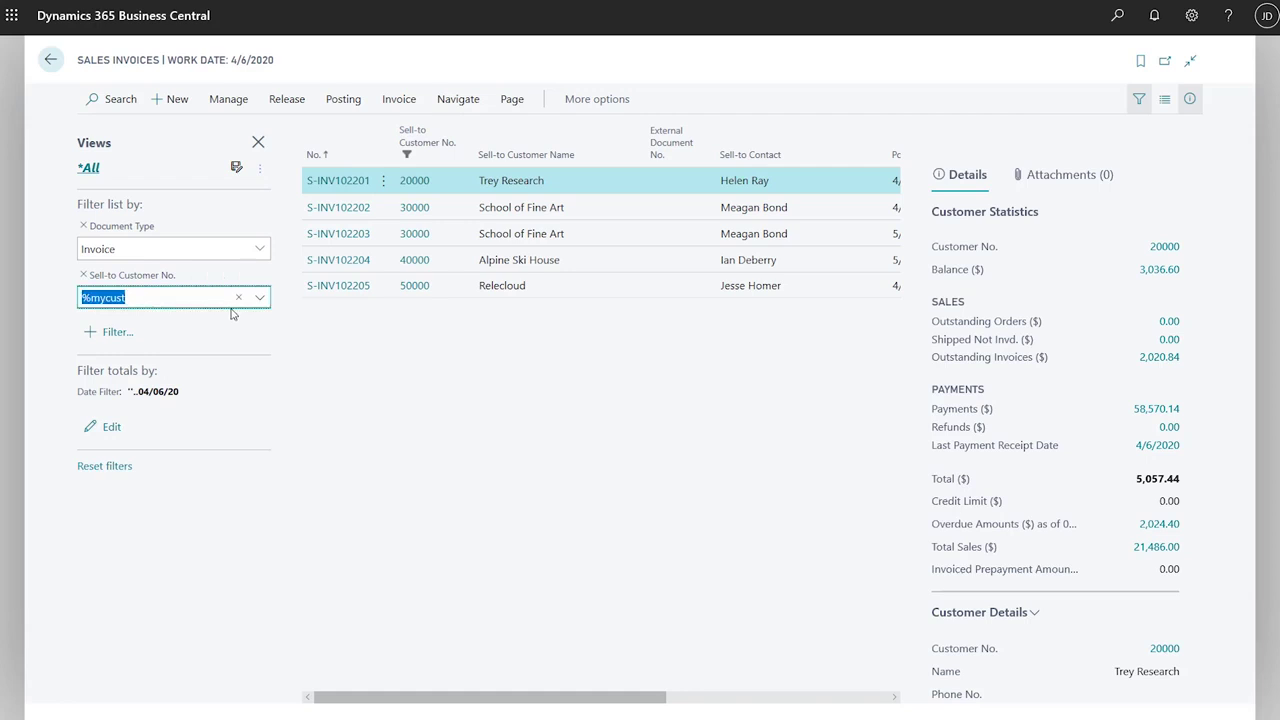
pyautogui.click(223, 297)
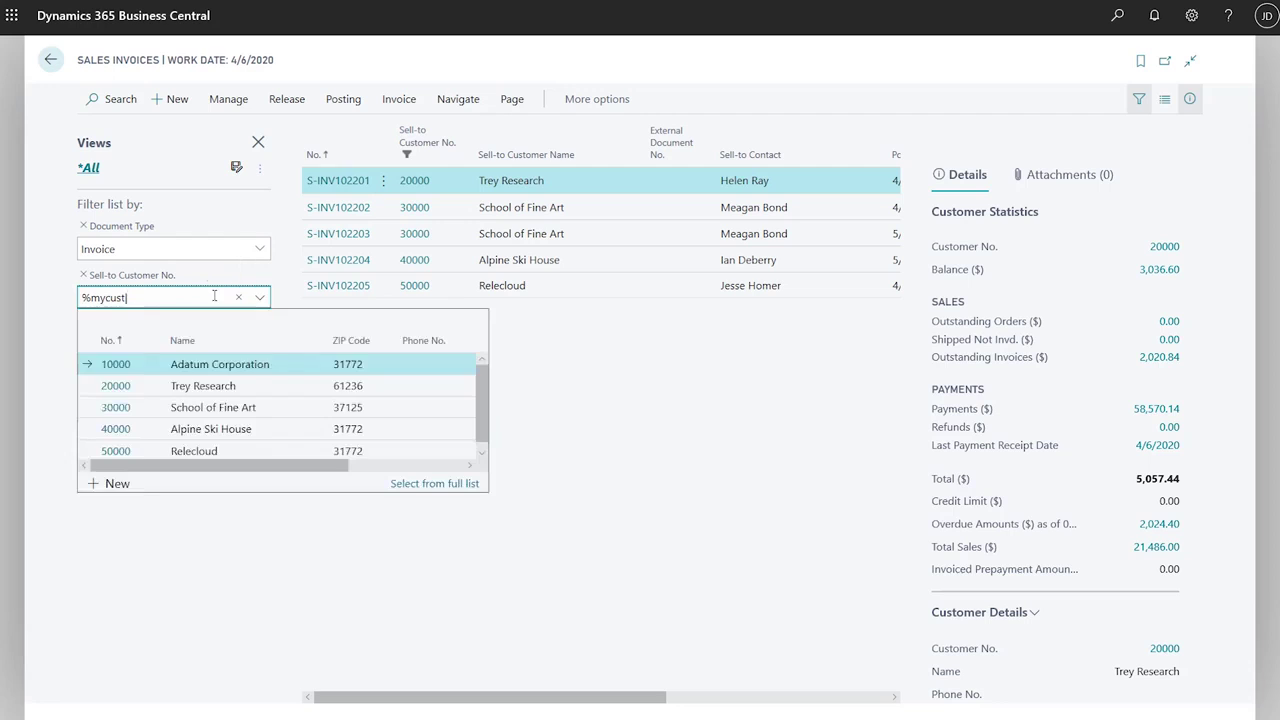
pyautogui.write('|10000')
pyautogui.press('Return')
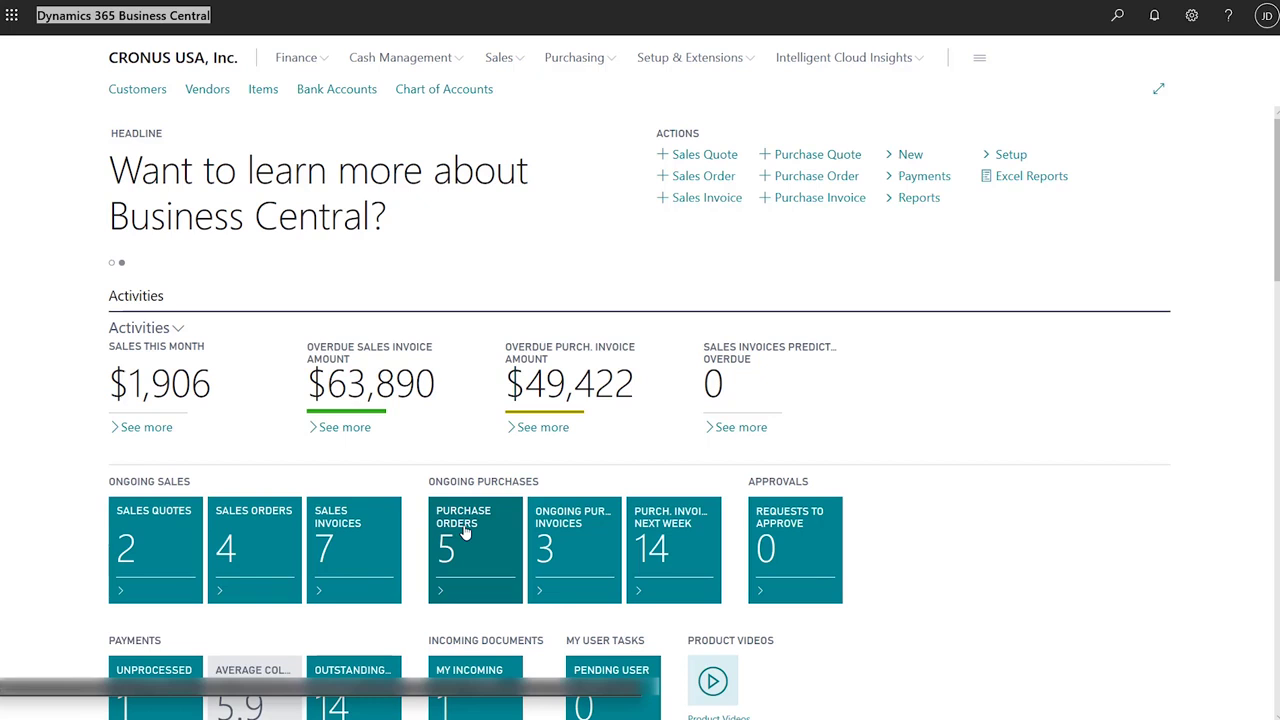
# Step: From the Purchase Orders cue, open the card for order 106005 from Nod Publishers
pyautogui.click(464, 533)
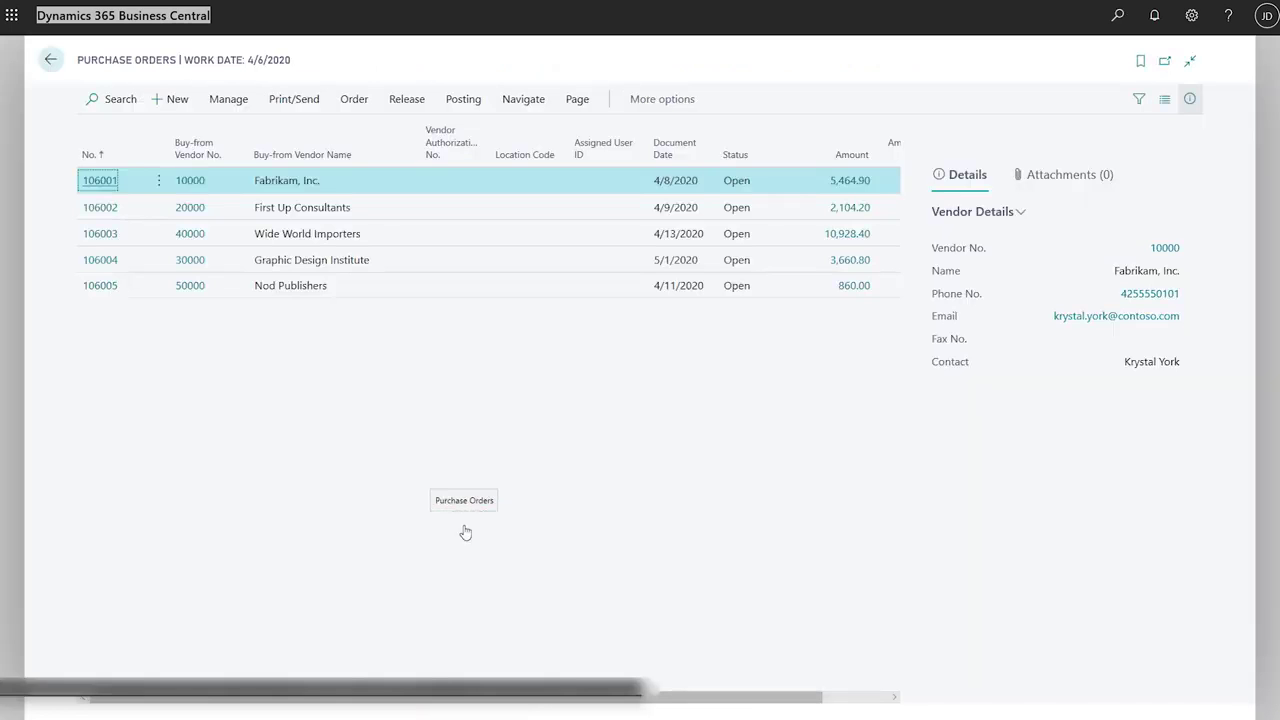
pyautogui.click(104, 293)
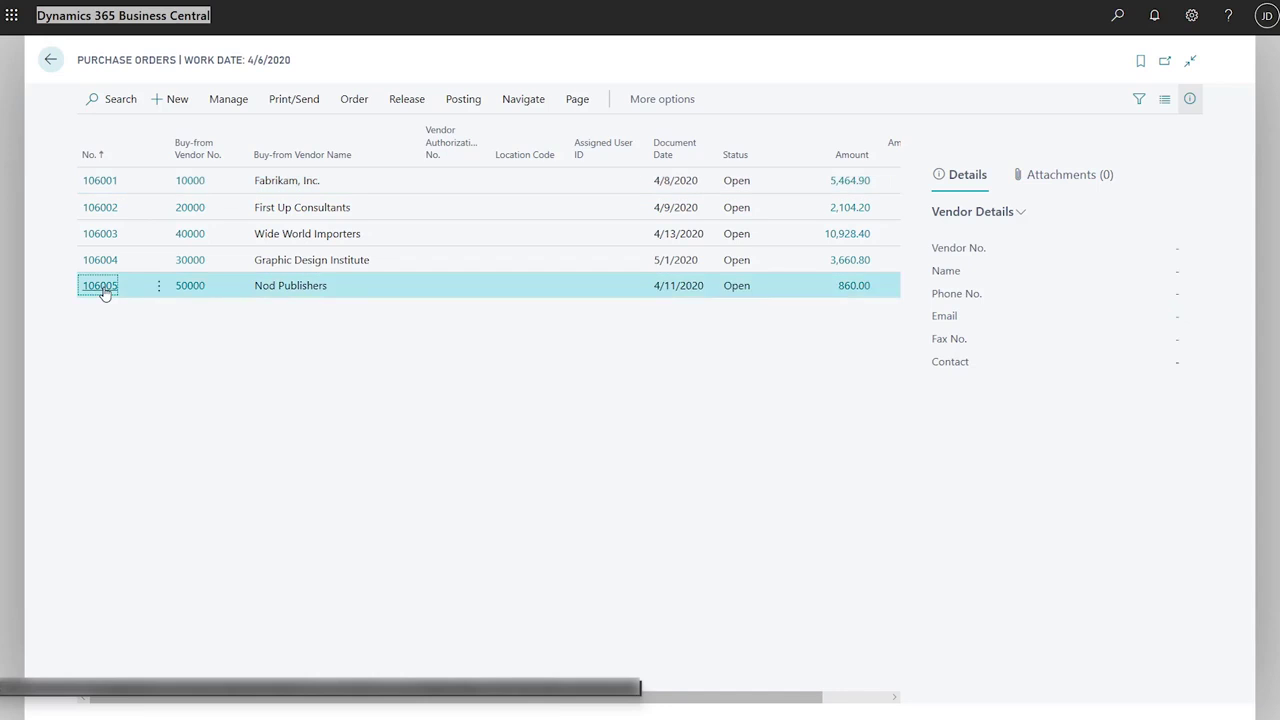
pyautogui.click(104, 290)
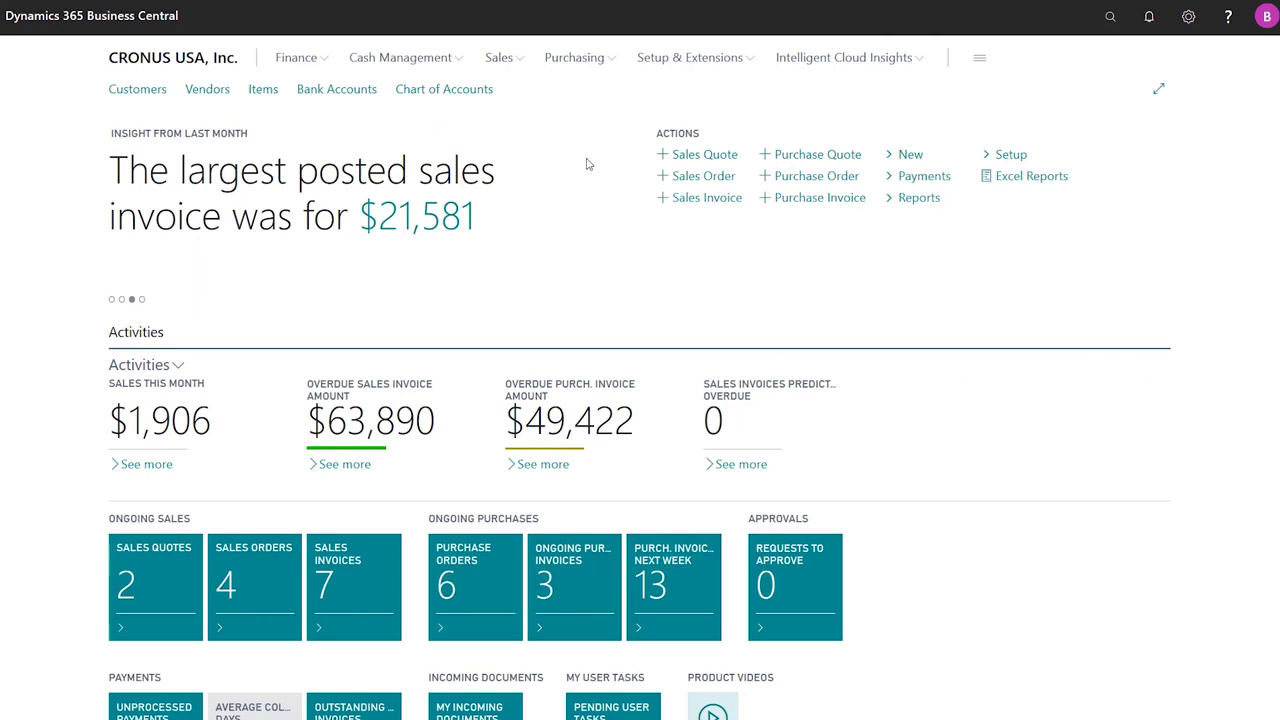
# Step: Open customer 10000 Adatum Corporation's Document Layouts and copy them from the standard report selection
pyautogui.click(138, 91)
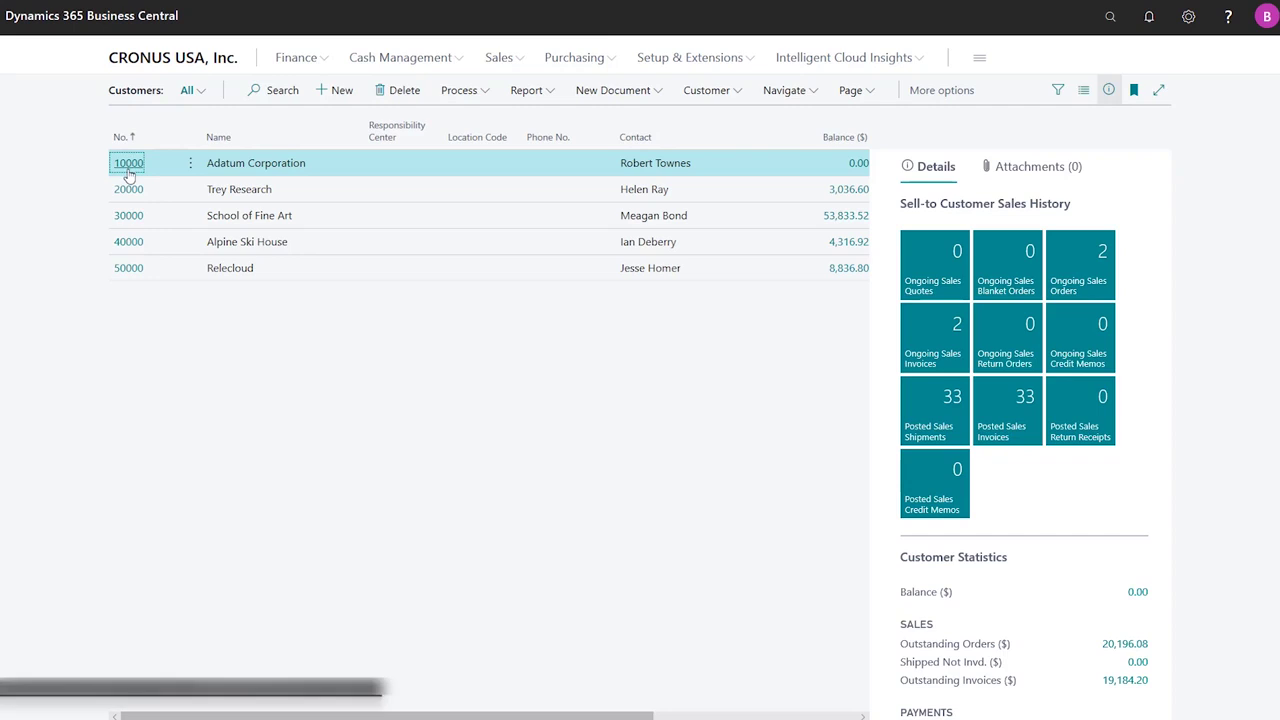
pyautogui.click(128, 165)
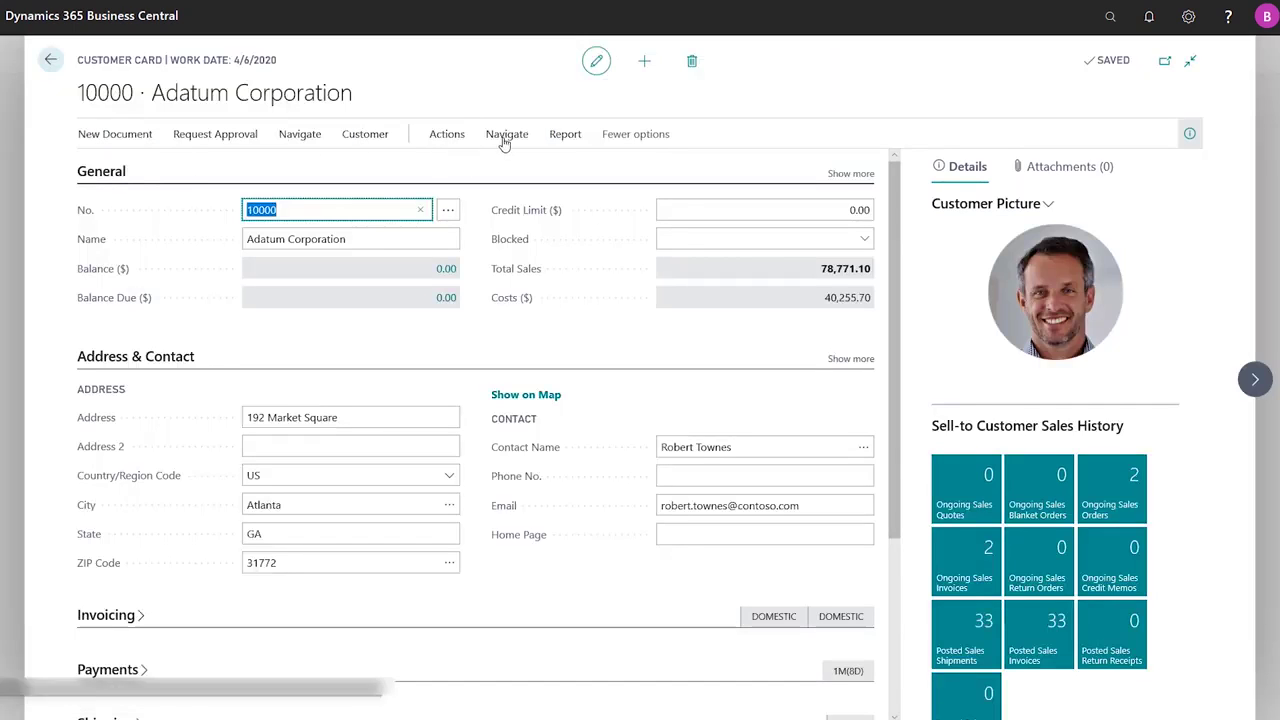
pyautogui.click(507, 134)
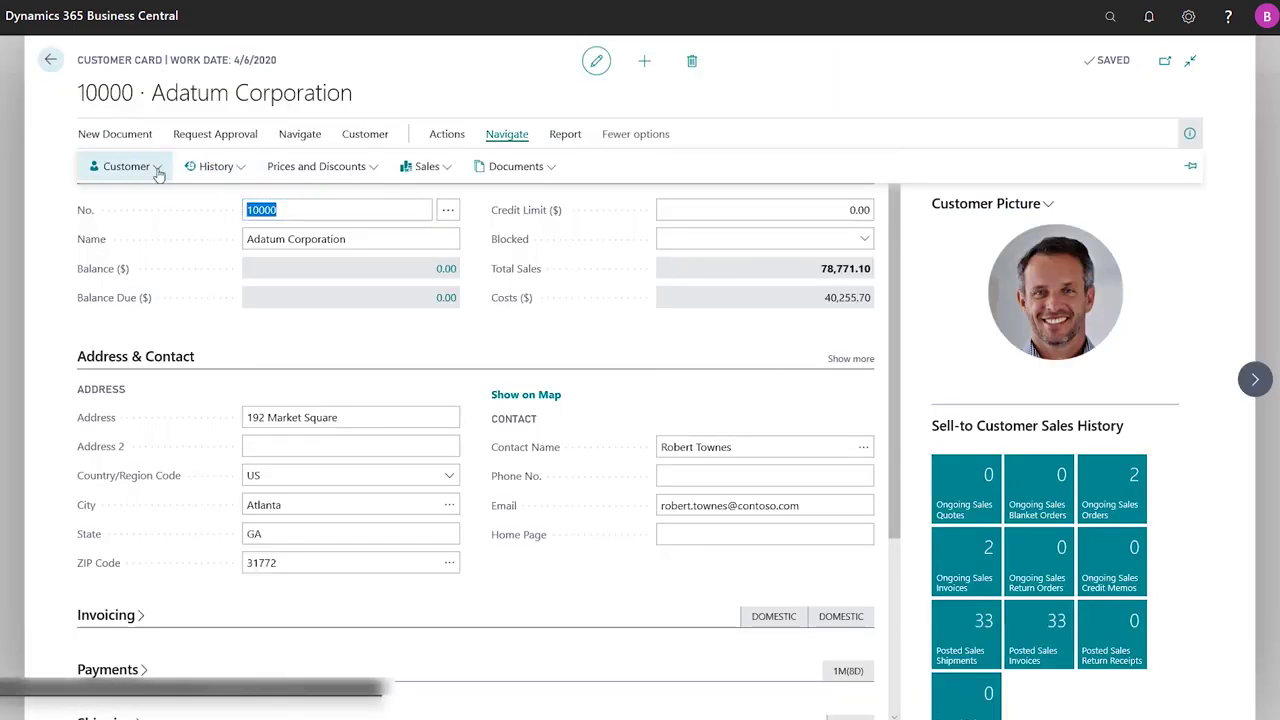
pyautogui.click(125, 166)
pyautogui.click(145, 461)
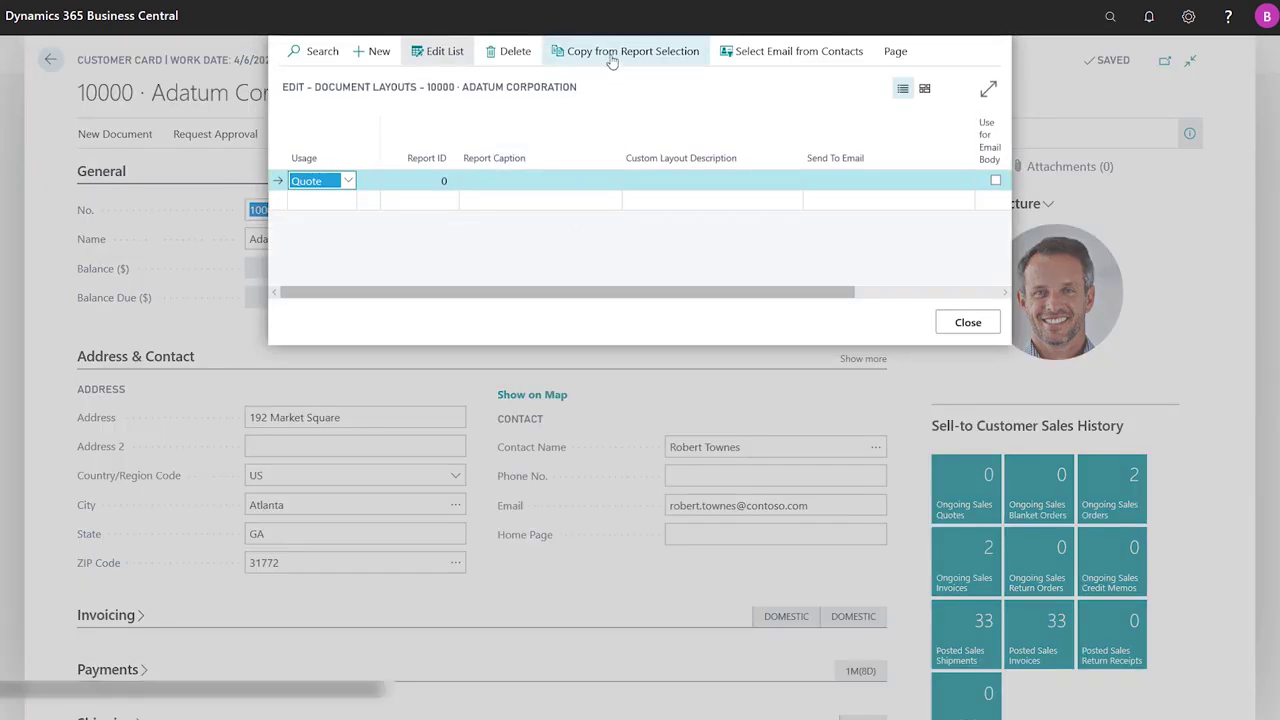
pyautogui.click(613, 55)
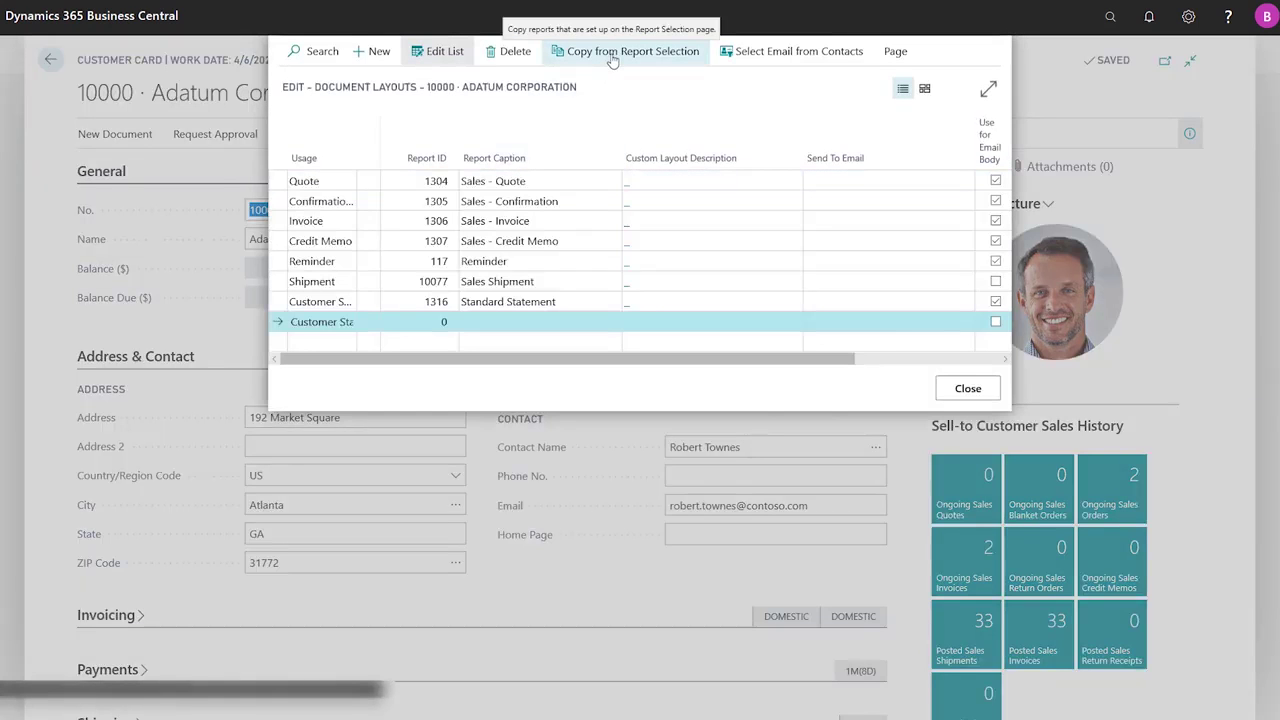
# Step: Set both Adatum Corporation contacts as e-mail recipients for the Quote layout
pyautogui.click(830, 183)
pyautogui.click(788, 58)
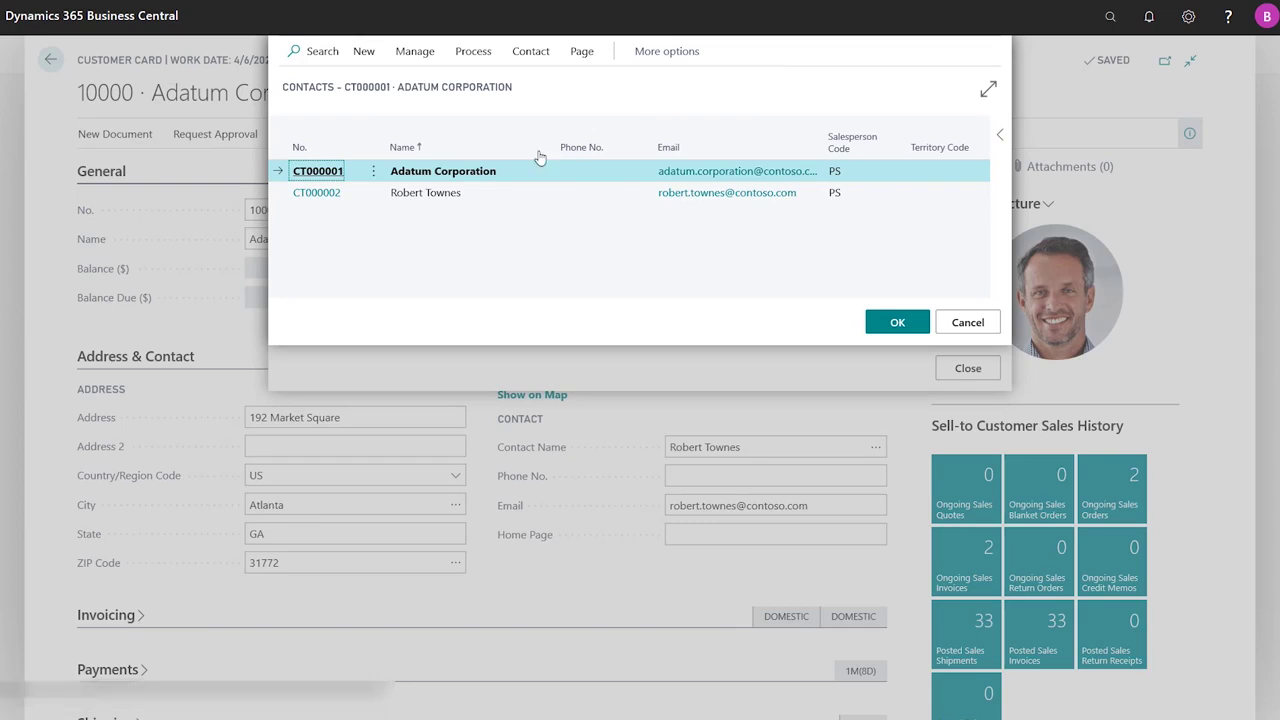
pyautogui.click(281, 193)
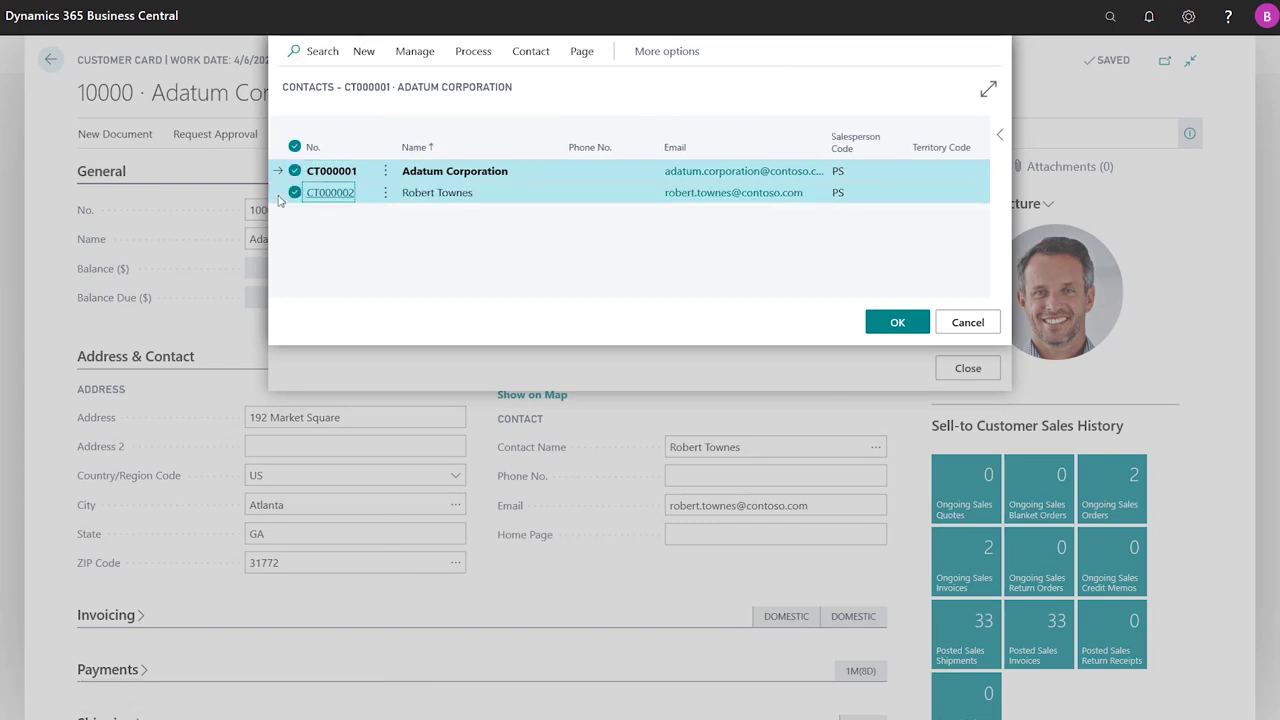
pyautogui.click(897, 323)
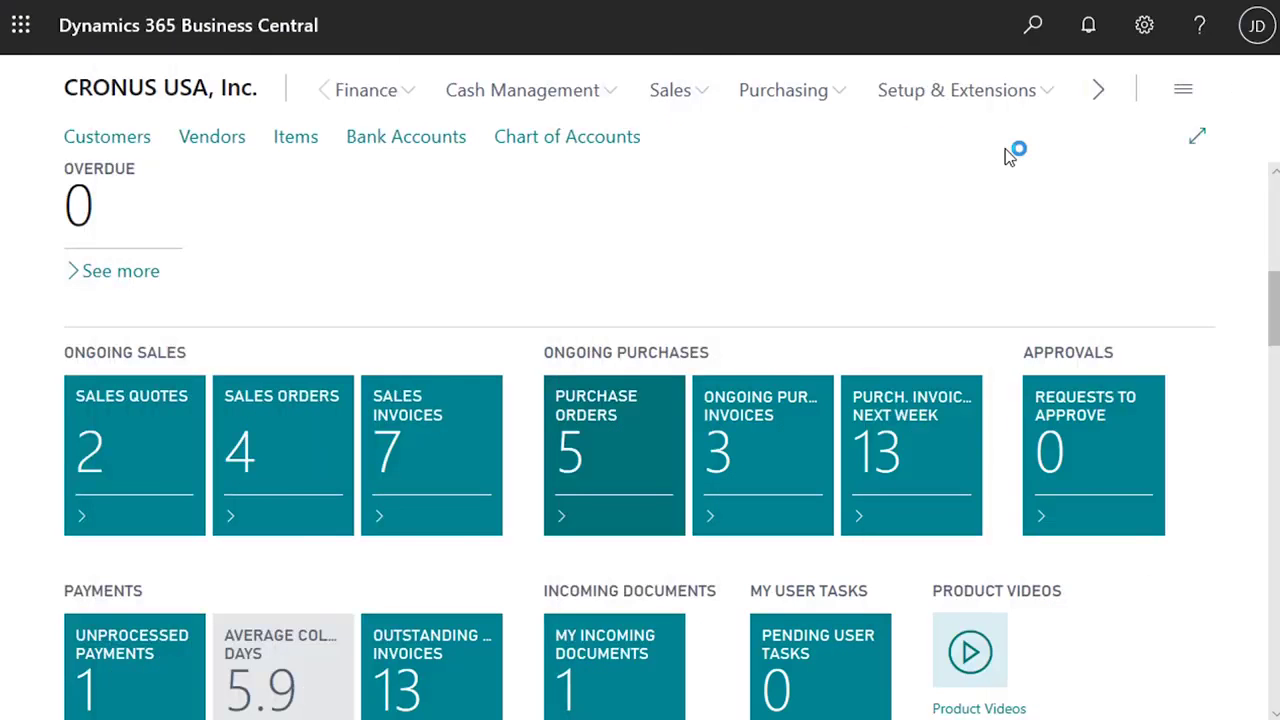
# Step: Look up the Over-Receipt Codes list through Tell Me
pyautogui.click(1034, 38)
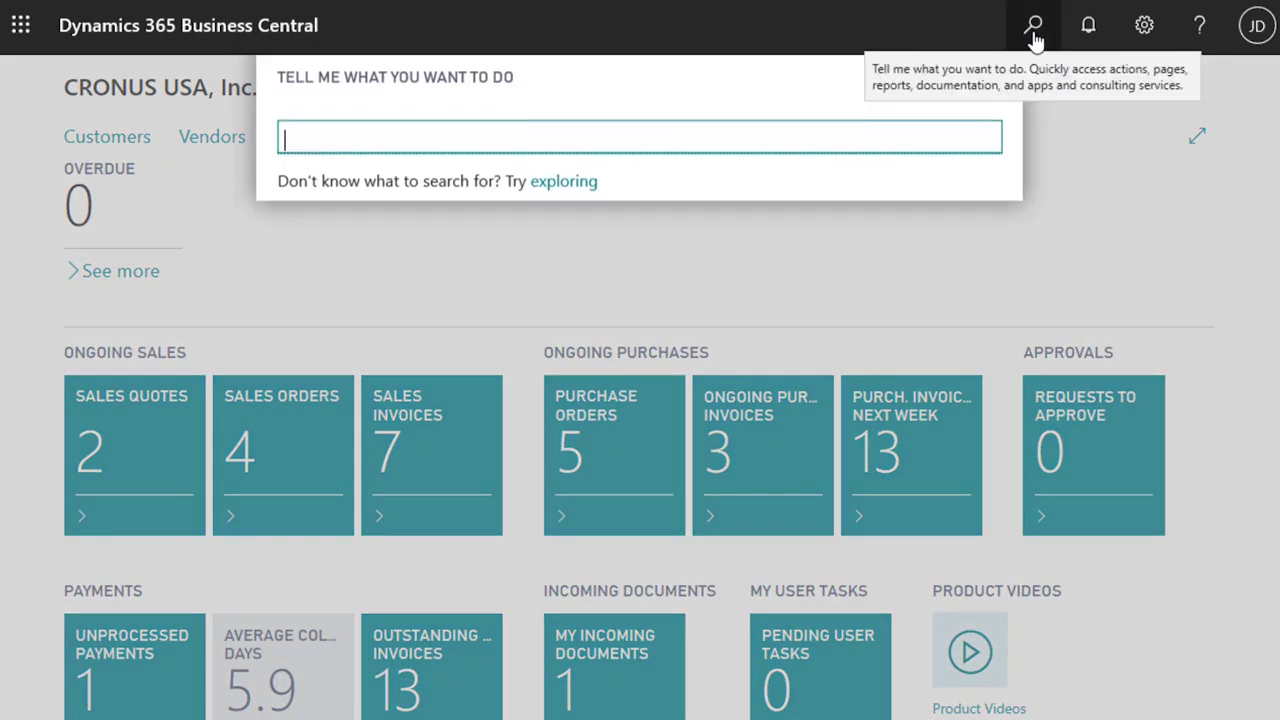
pyautogui.write('over')
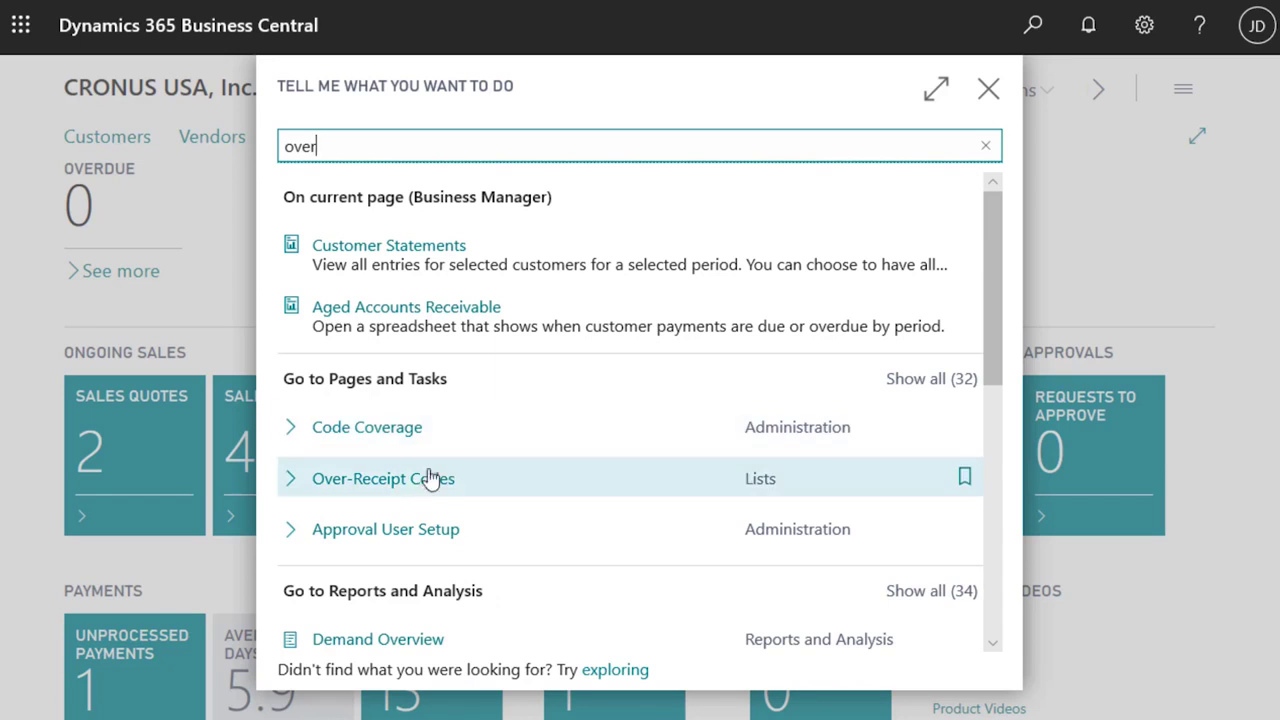
pyautogui.click(424, 484)
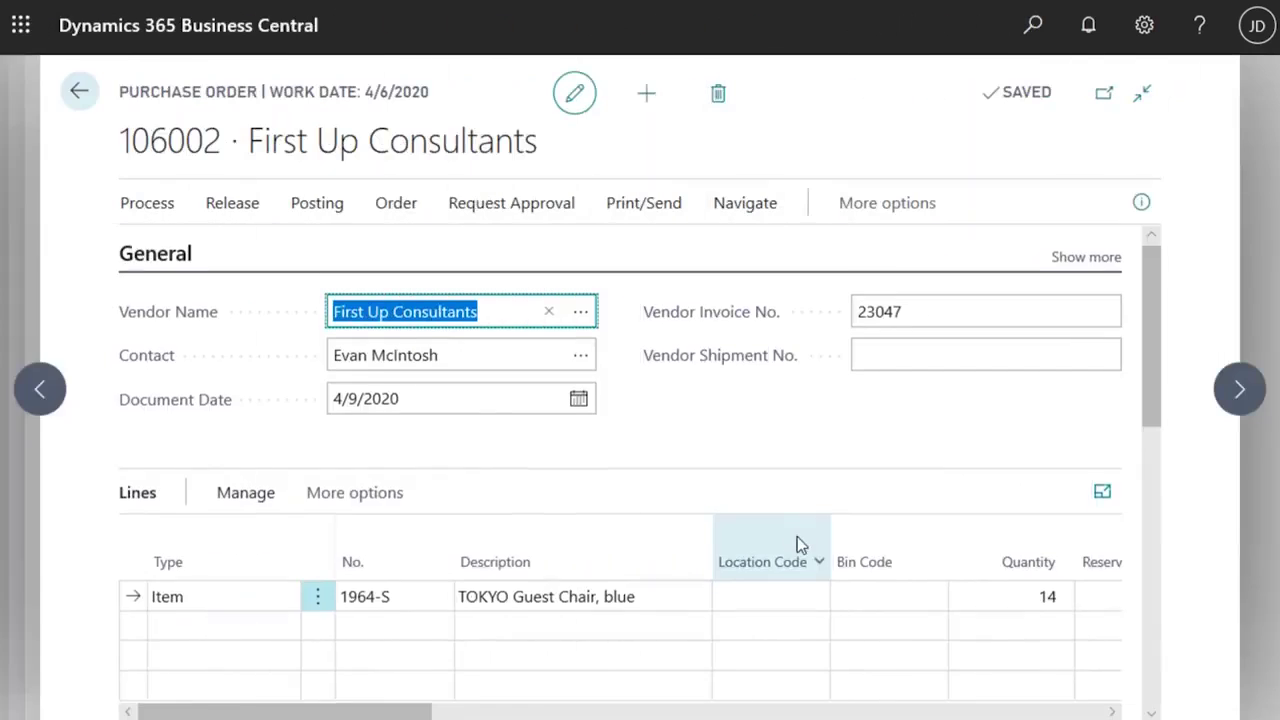
# Step: Set Qty. to Receive on purchase order 106002's item line to 15
pyautogui.scroll(-3, 797, 536)
pyautogui.moveTo(380, 571); pyautogui.dragTo(731, 560)
pyautogui.click(690, 452)
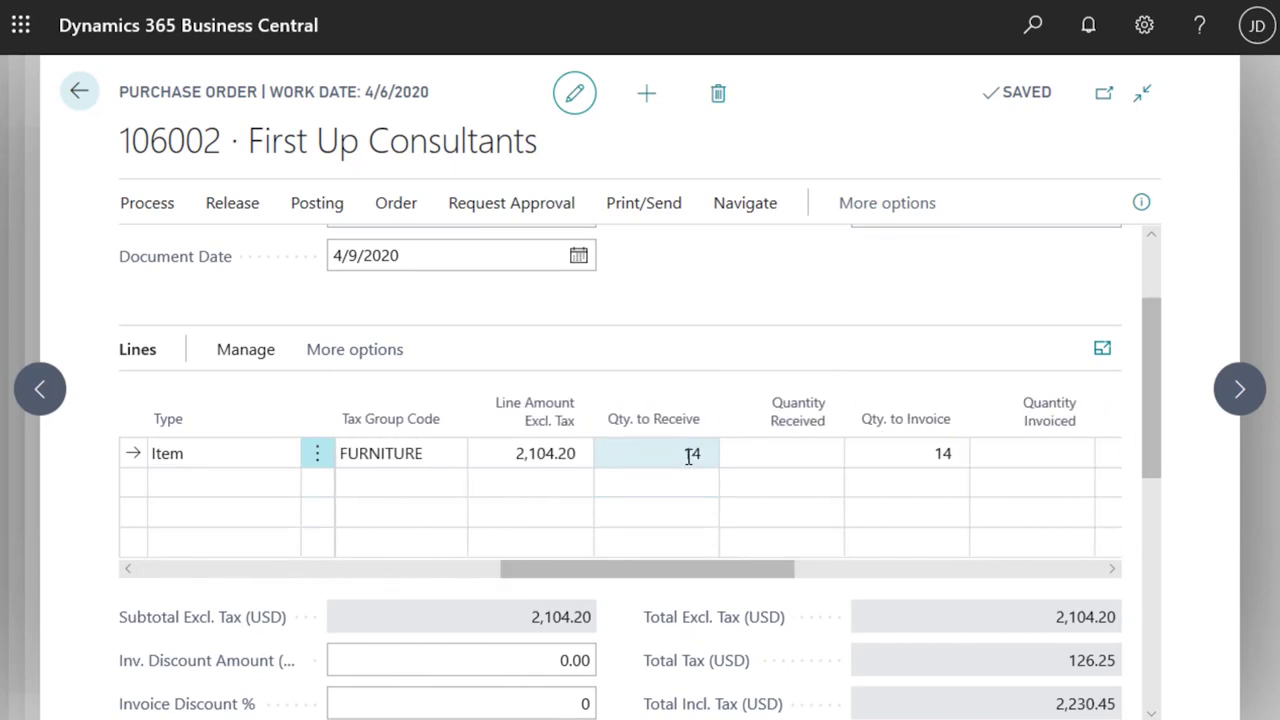
pyautogui.click(693, 458)
pyautogui.write('15')
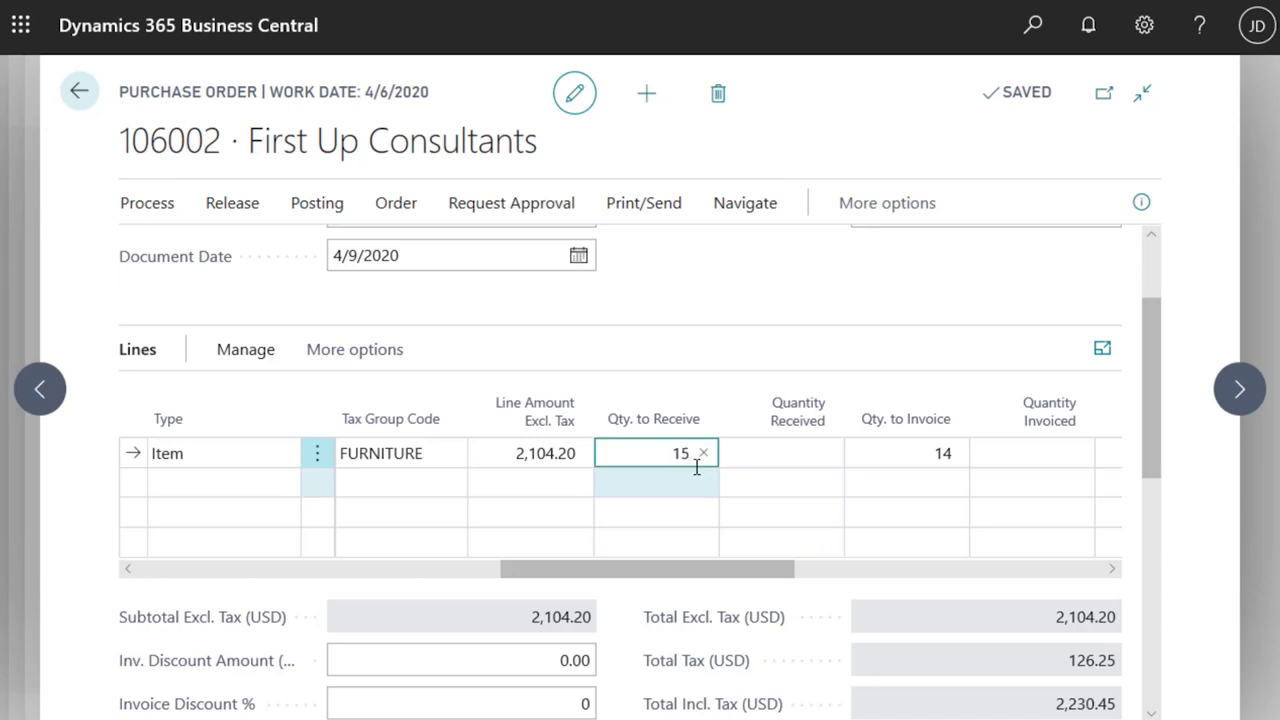
pyautogui.click(748, 460)
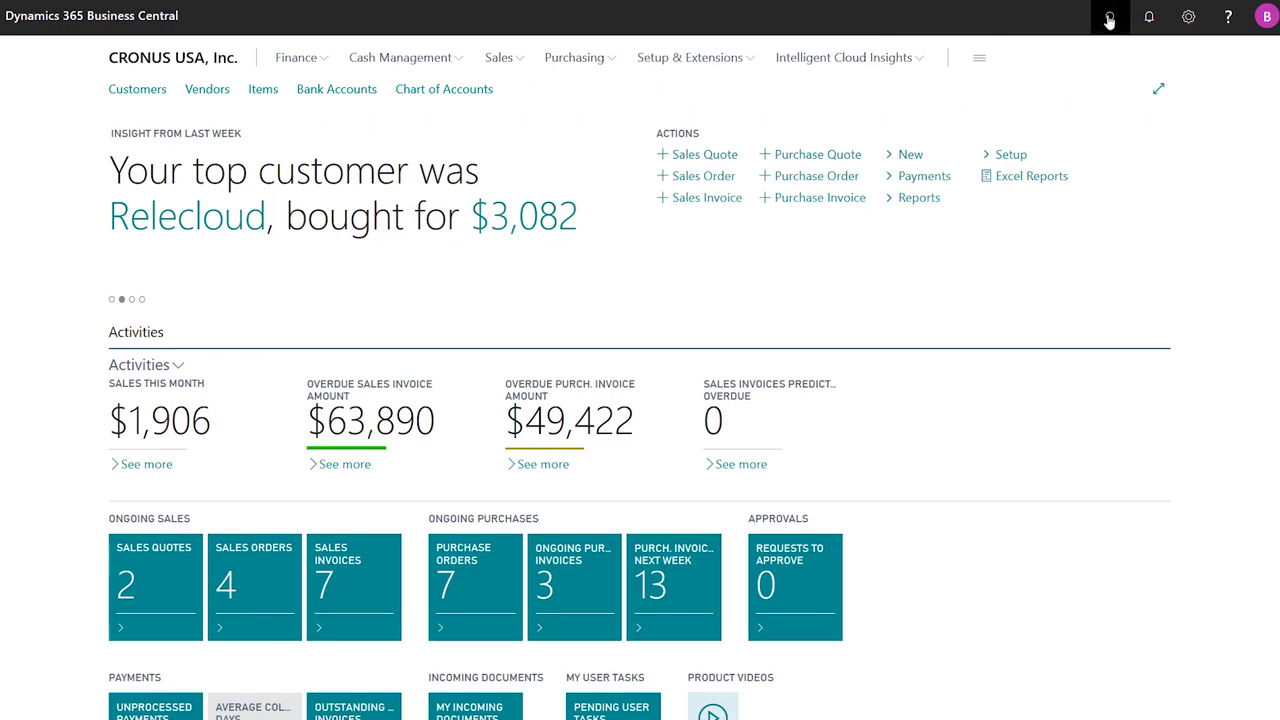
# Step: Open posted purchase receipt 107210 and undo its first resource line with Undo Receipt
pyautogui.click(1110, 16)
pyautogui.write('post')
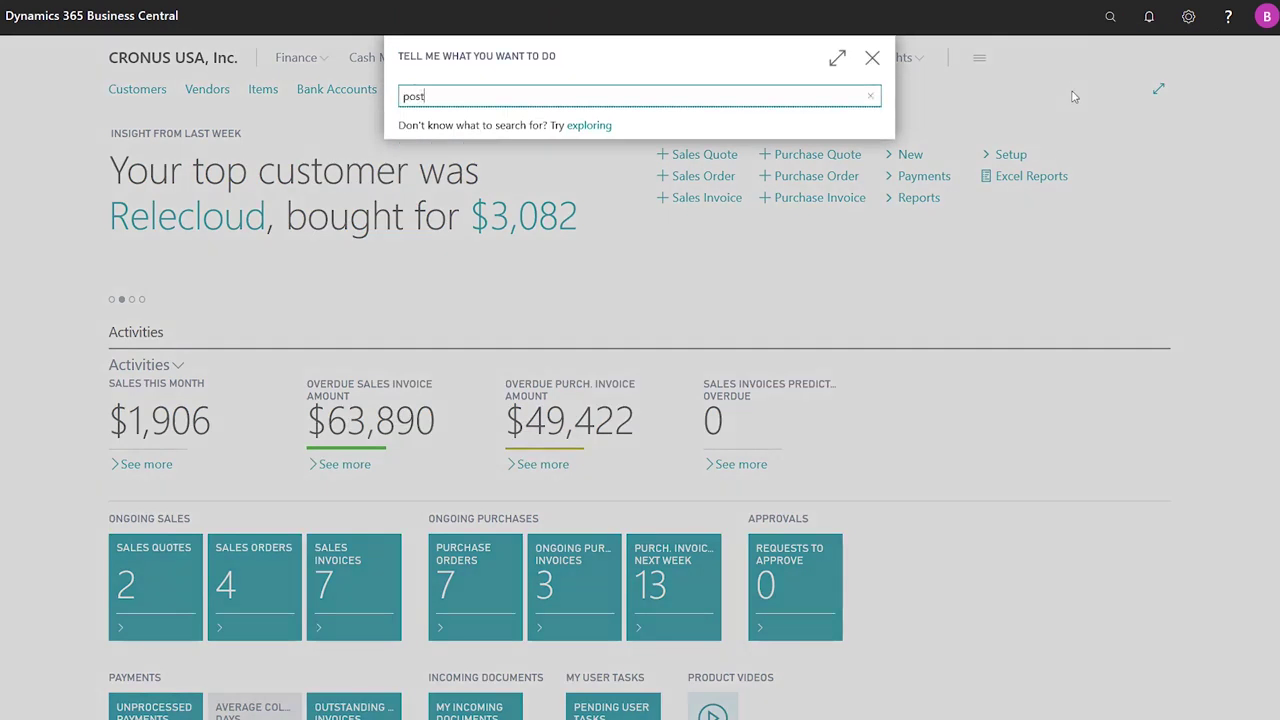
pyautogui.write('ed purchase receipts')
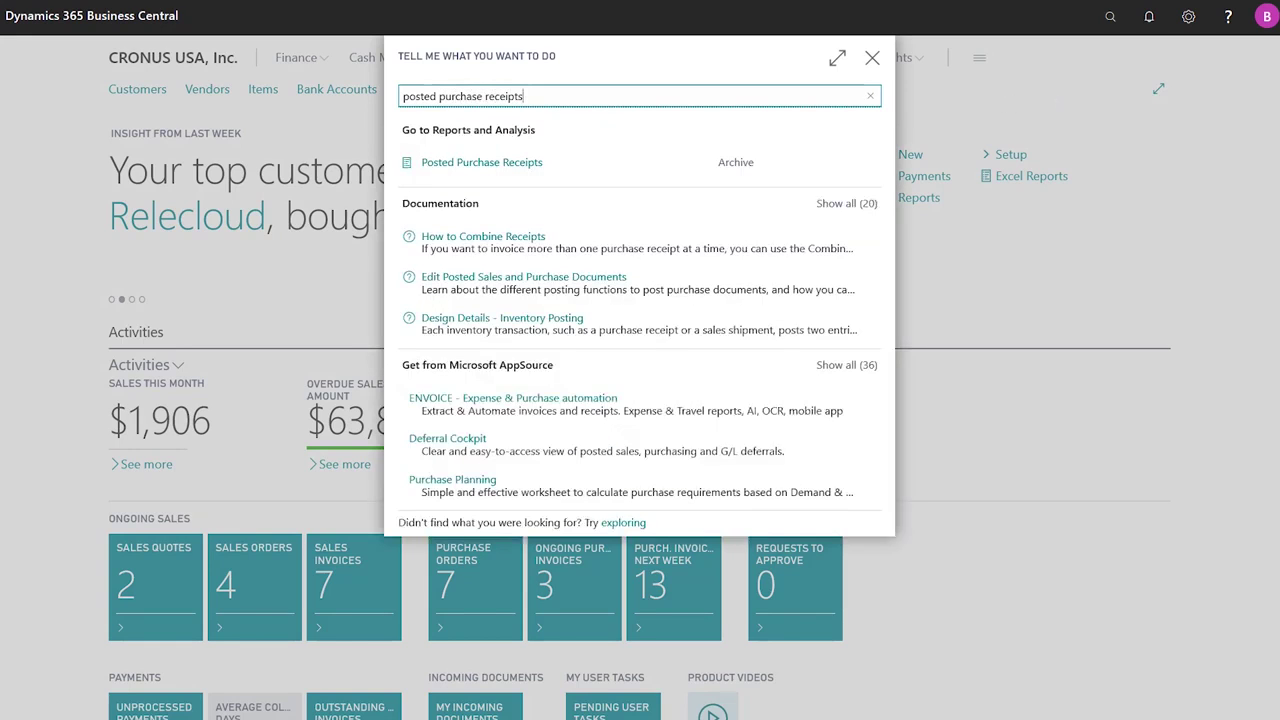
pyautogui.click(550, 160)
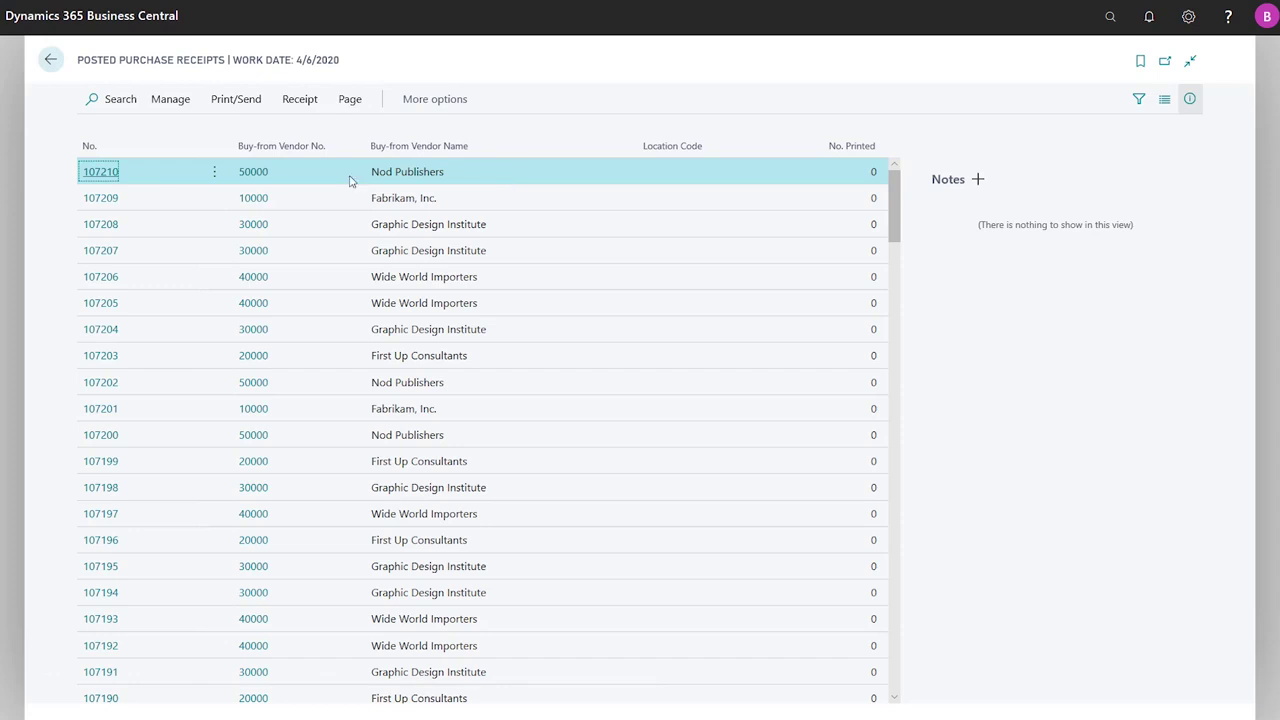
pyautogui.click(110, 178)
pyautogui.scroll(-3, 465, 298)
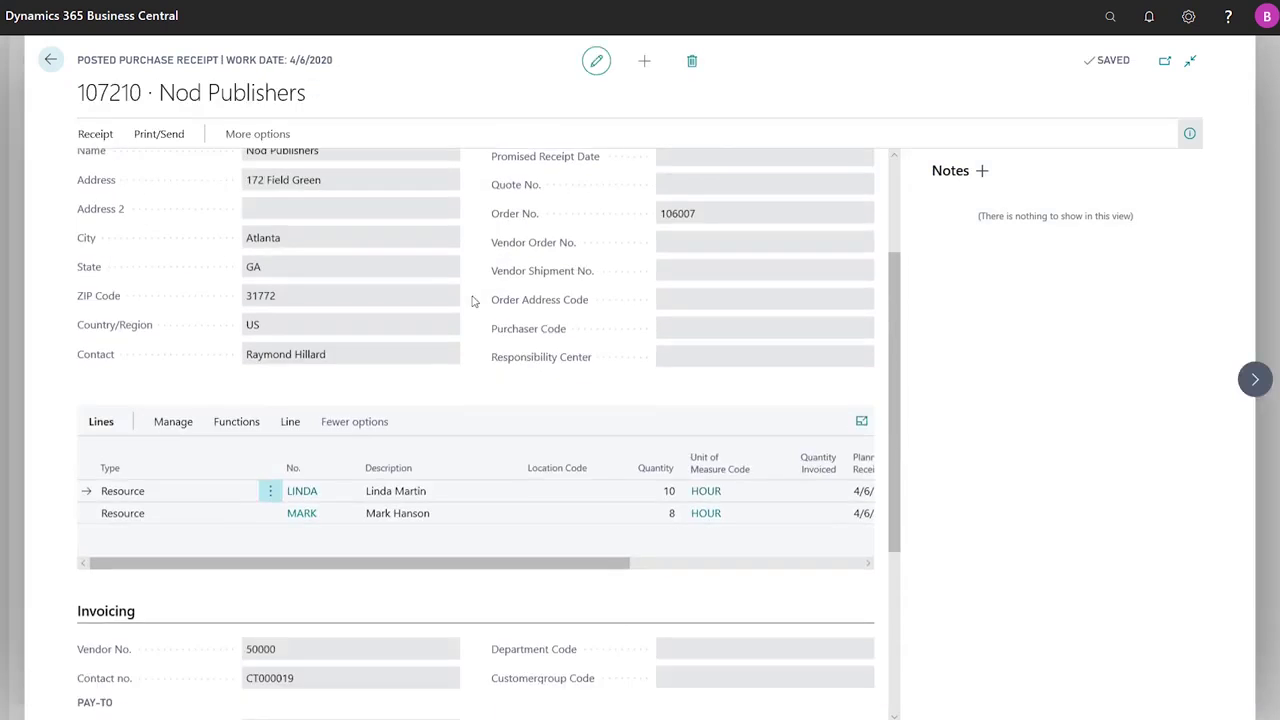
pyautogui.scroll(-1, 474, 301)
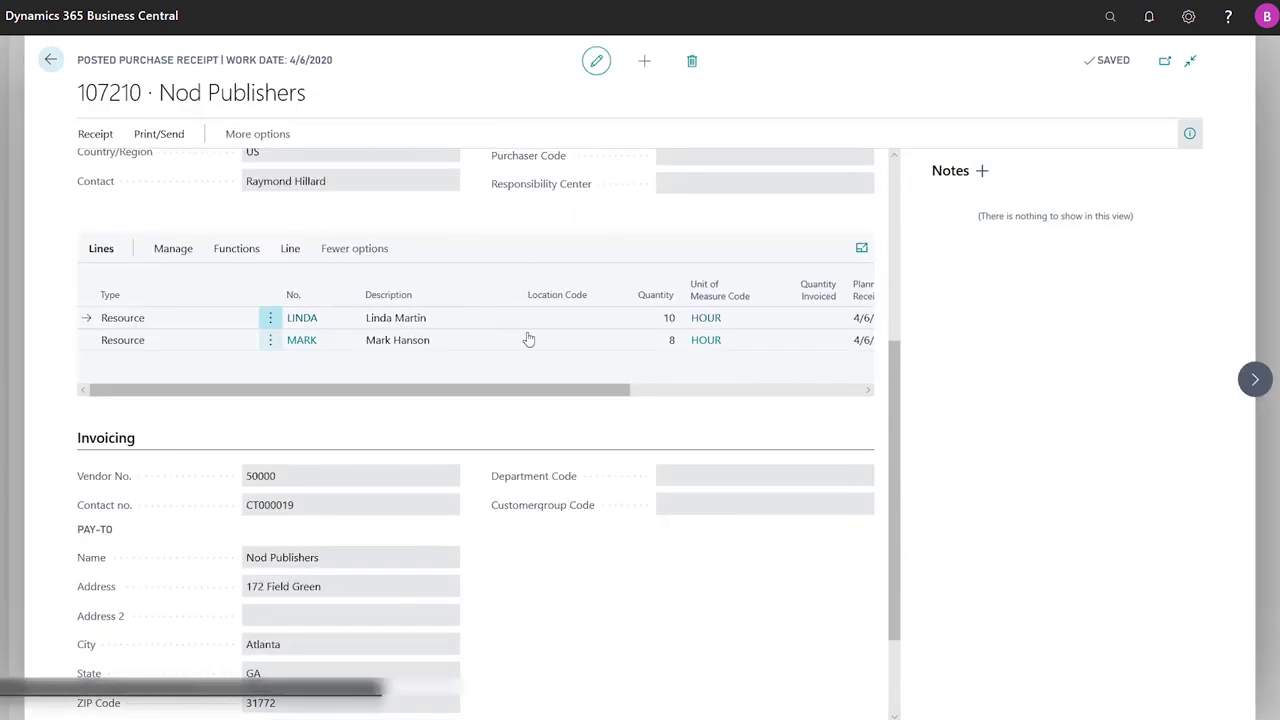
pyautogui.click(238, 251)
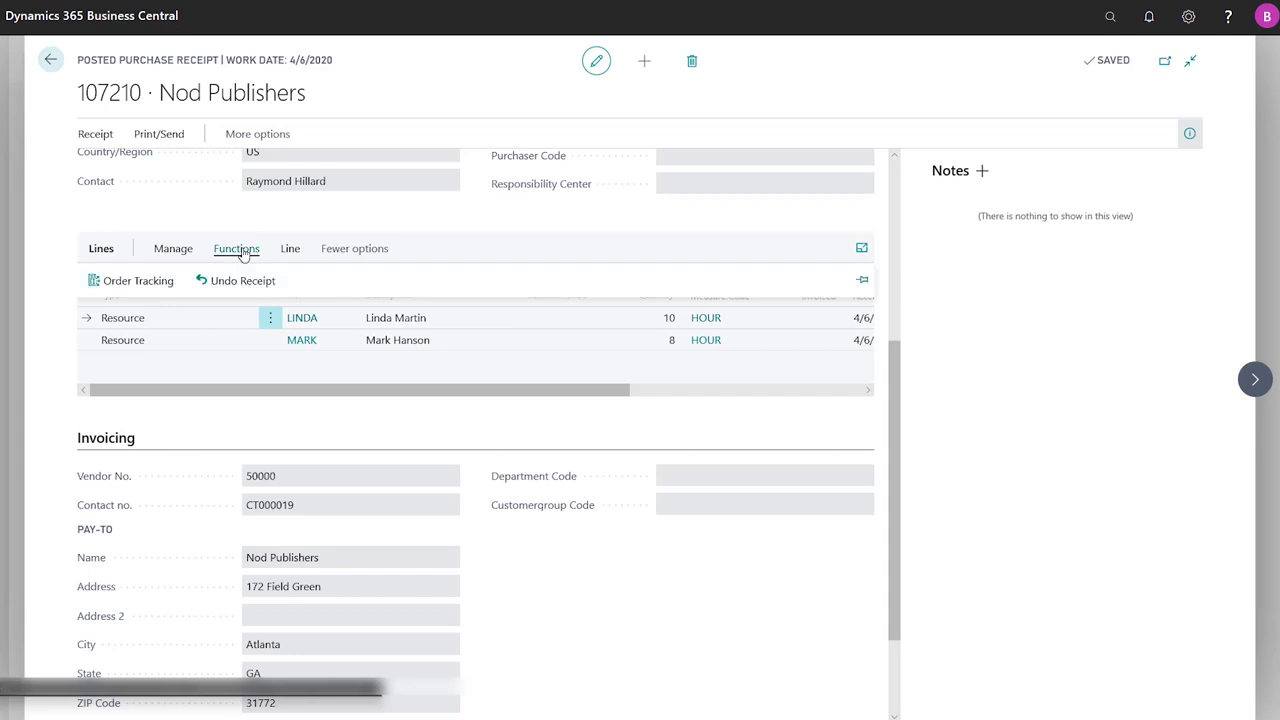
pyautogui.click(240, 281)
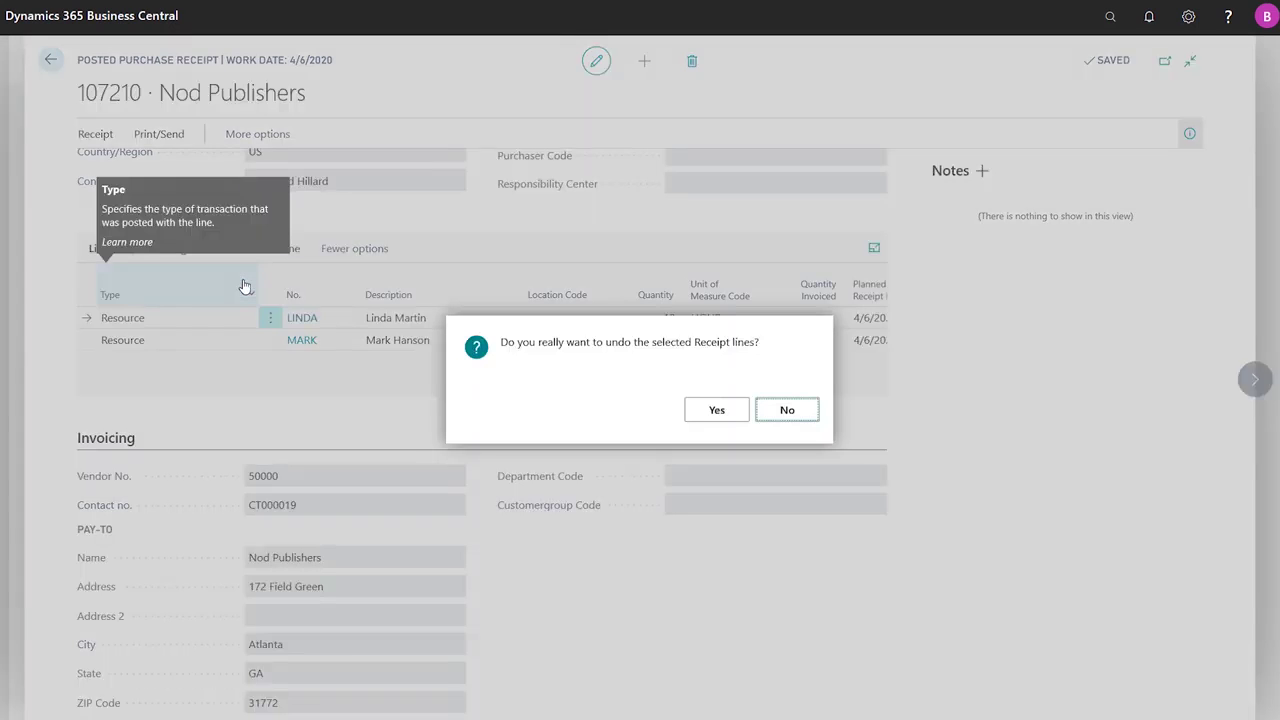
pyautogui.click(709, 411)
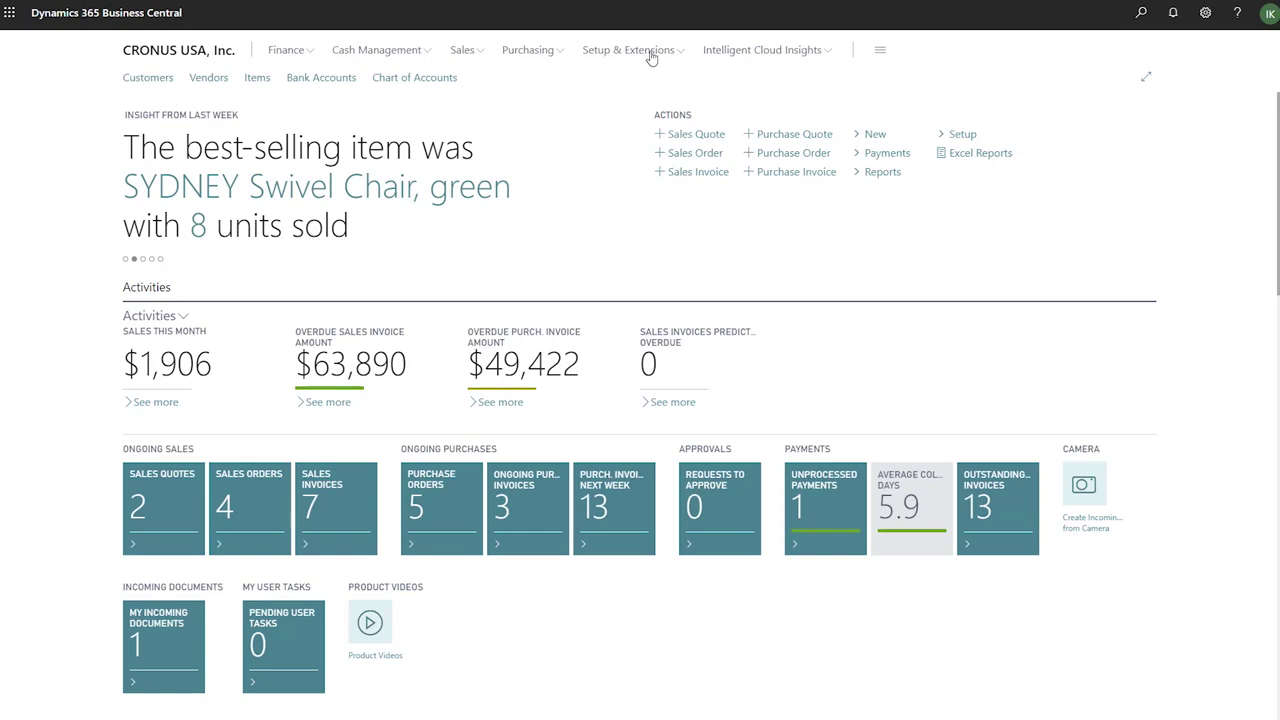
# Step: Start the Common Data Service connection guide from Assisted Setup and sign in as administrator
pyautogui.click(650, 52)
pyautogui.click(168, 80)
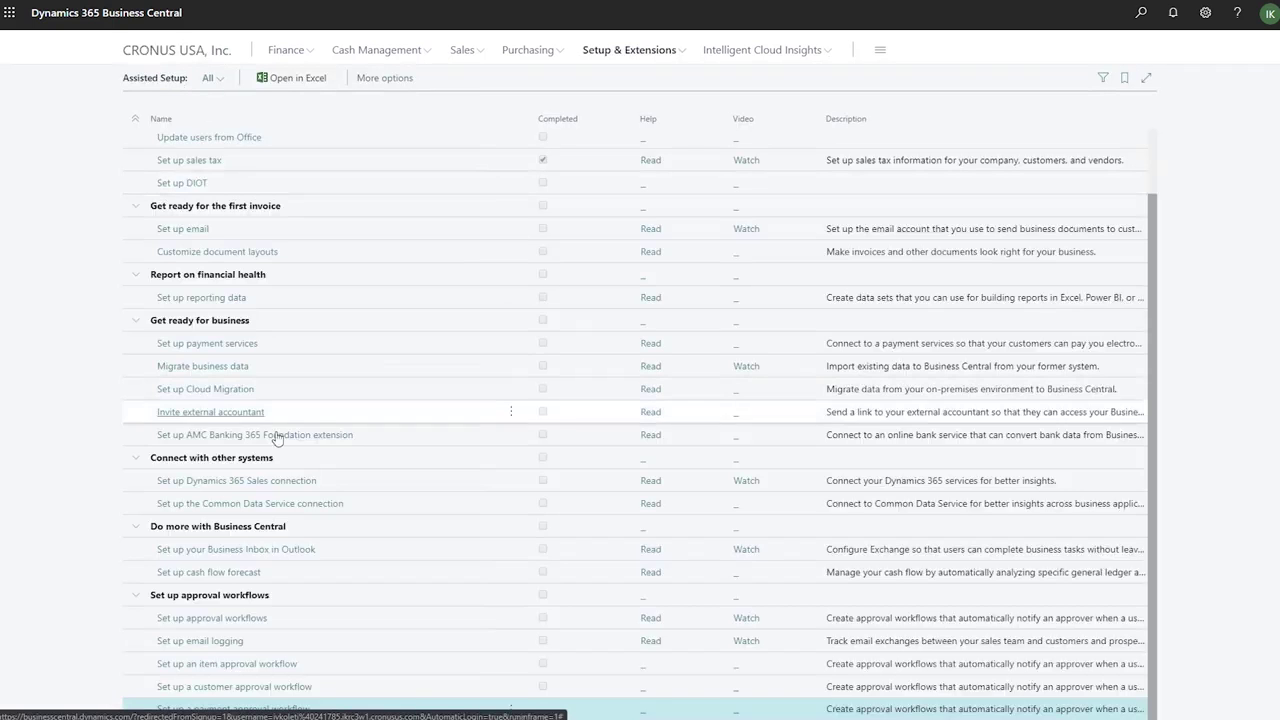
pyautogui.click(305, 503)
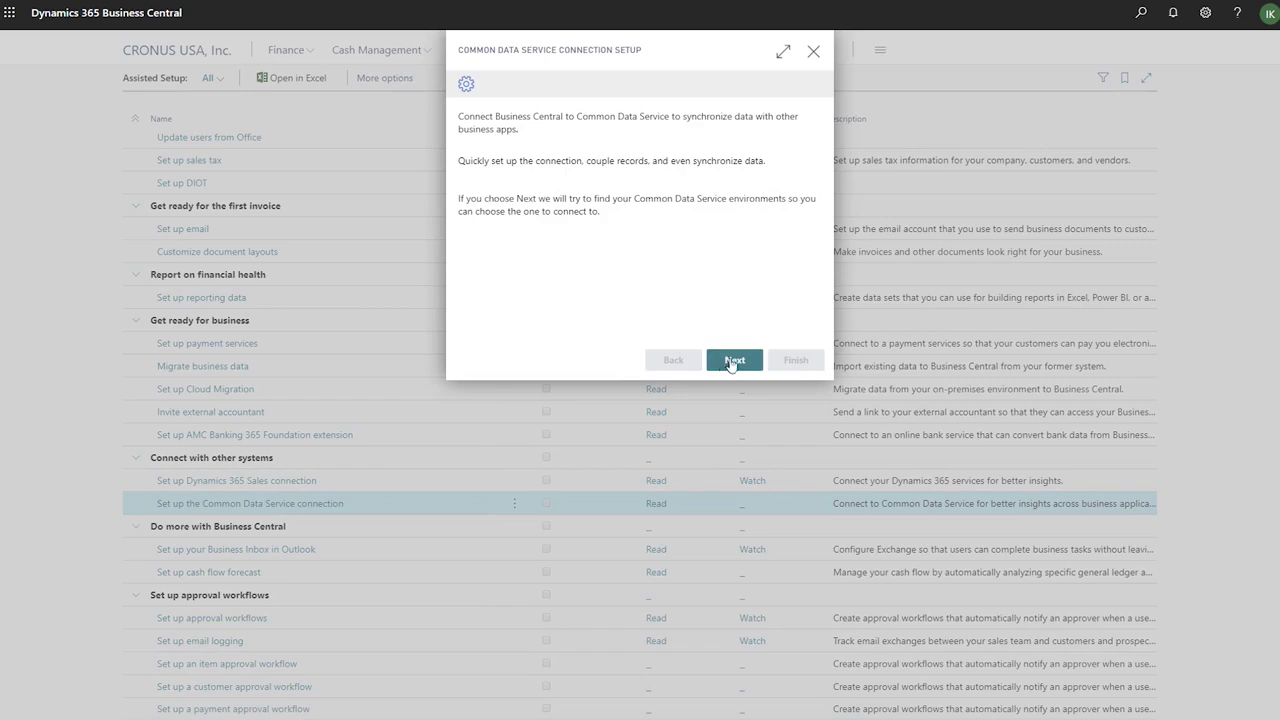
pyautogui.click(734, 360)
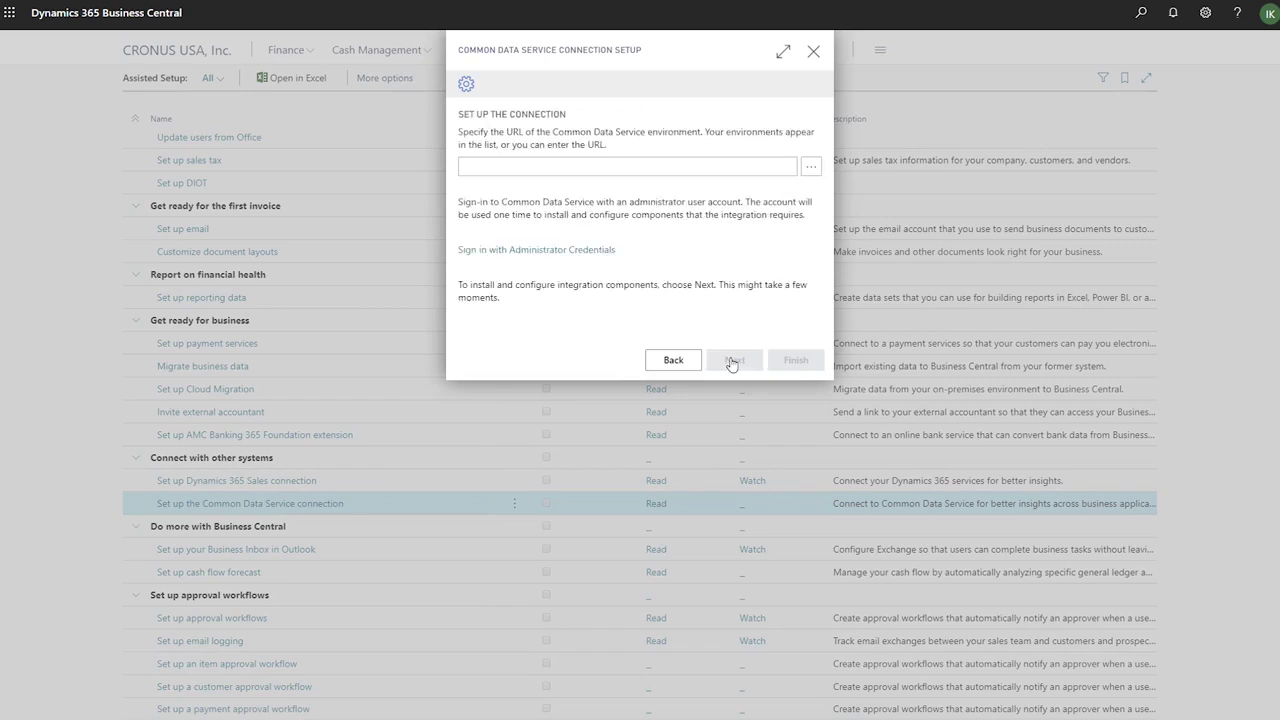
pyautogui.click(560, 250)
pyautogui.hotkey('ctrl', 'v')
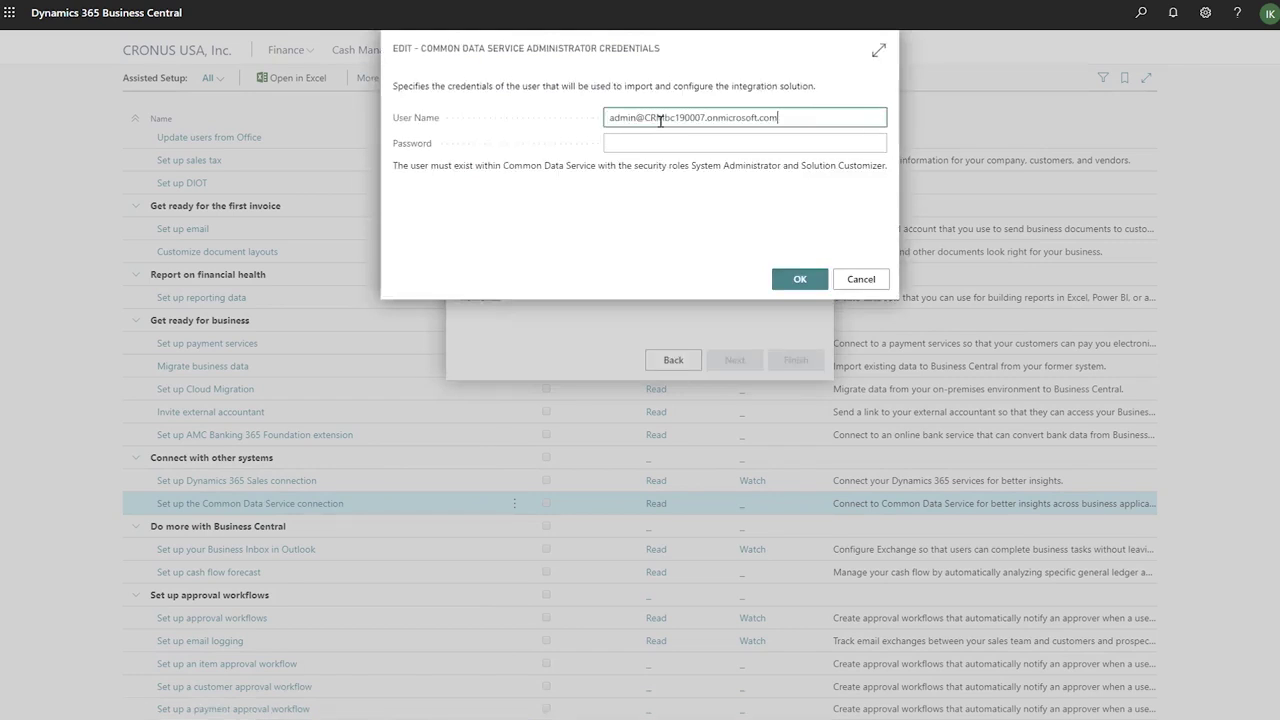
pyautogui.click(644, 143)
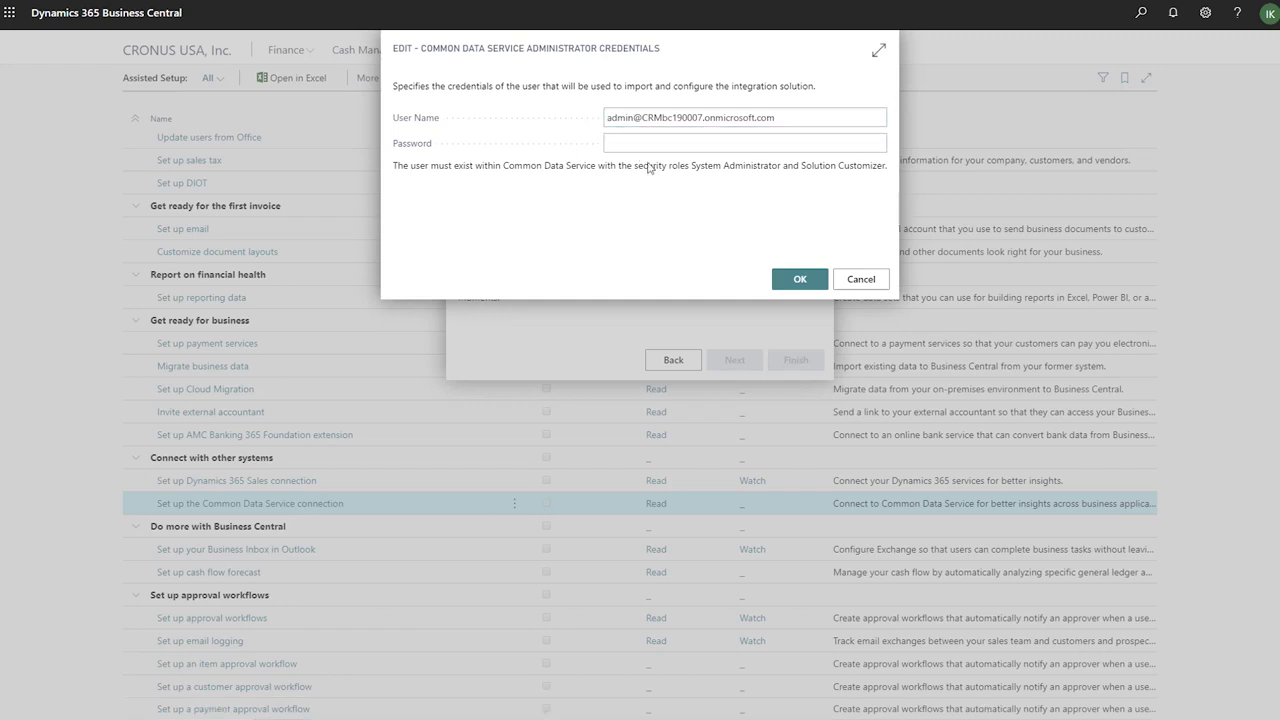
pyautogui.hotkey('ctrl', 'v')
pyautogui.click(792, 281)
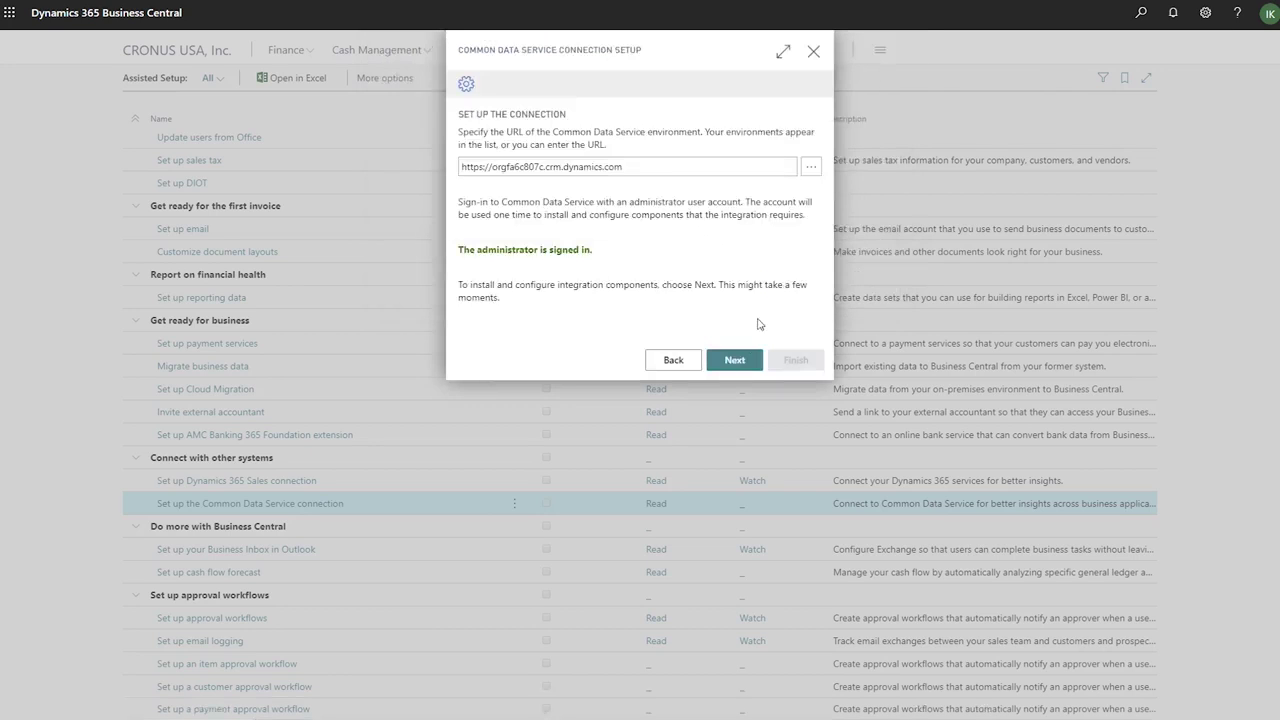
# Step: Enter the integration sync user's user name and password
pyautogui.click(736, 366)
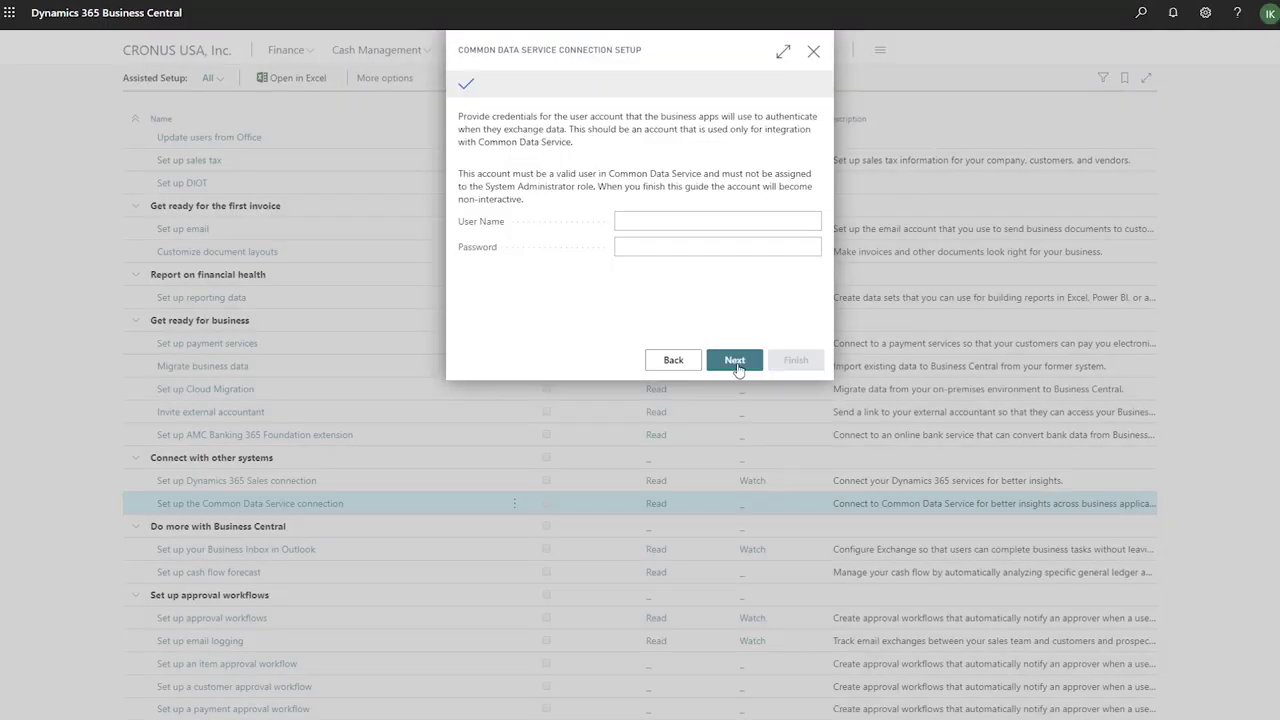
pyautogui.click(631, 221)
pyautogui.hotkey('ctrl', 'v')
pyautogui.click(634, 247)
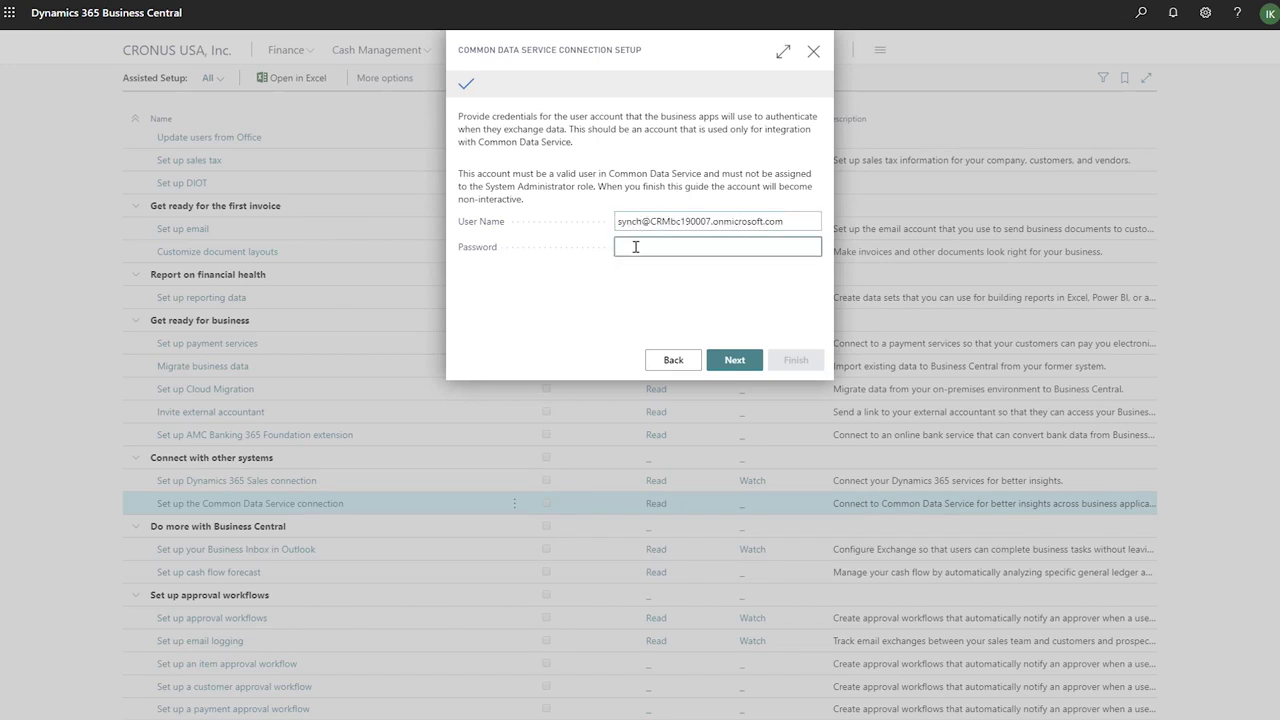
pyautogui.write('••••••••••')
pyautogui.click(736, 362)
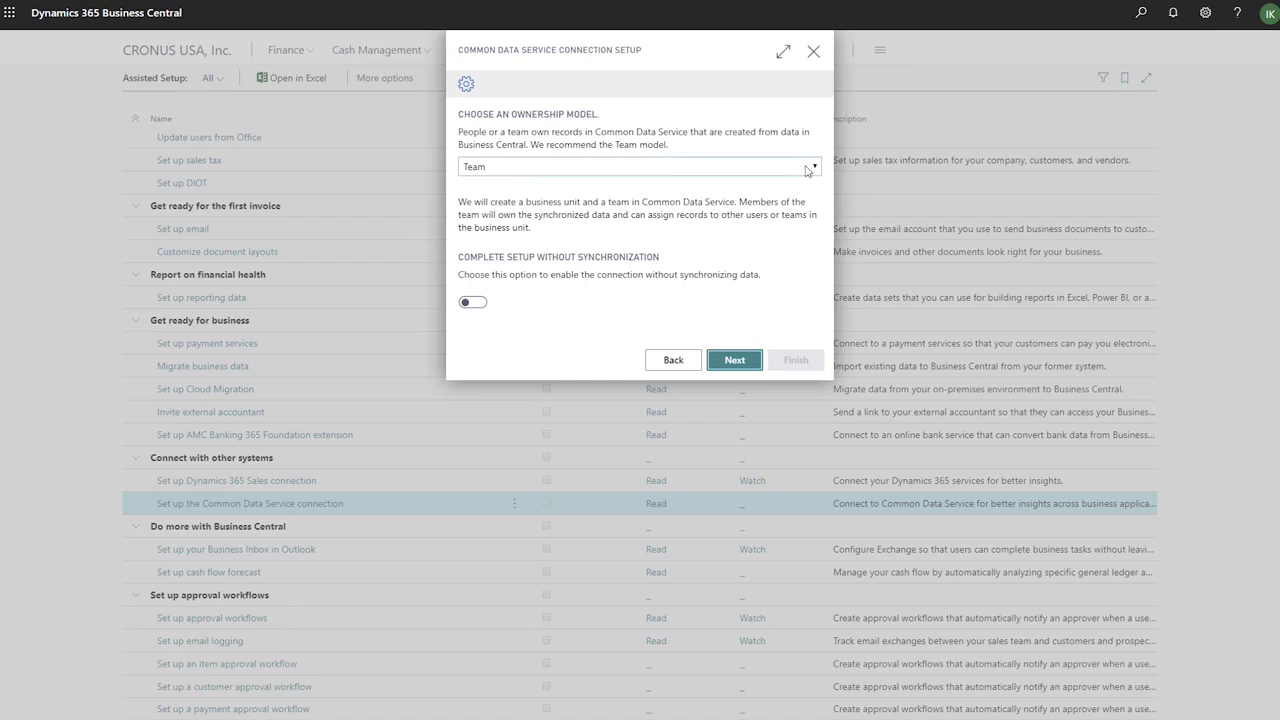
# Step: Keep Team as the ownership model and show the synchronization recommendations
pyautogui.click(806, 167)
pyautogui.click(788, 211)
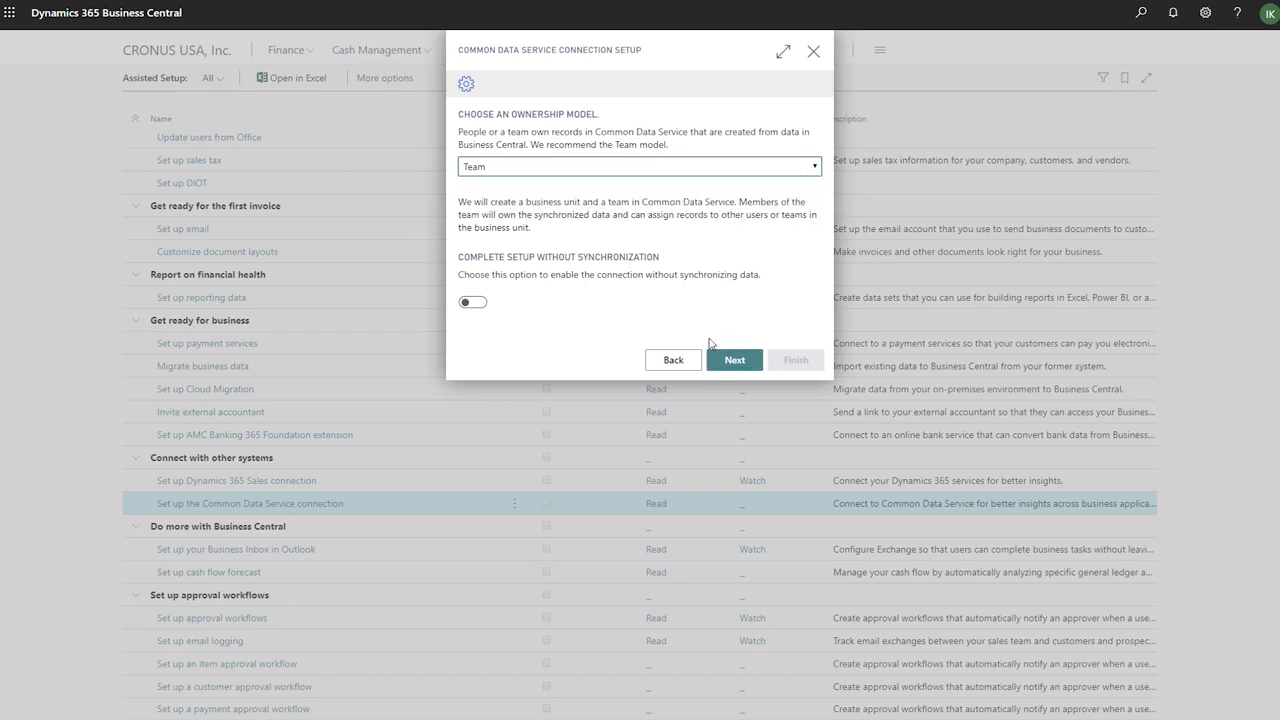
pyautogui.click(735, 365)
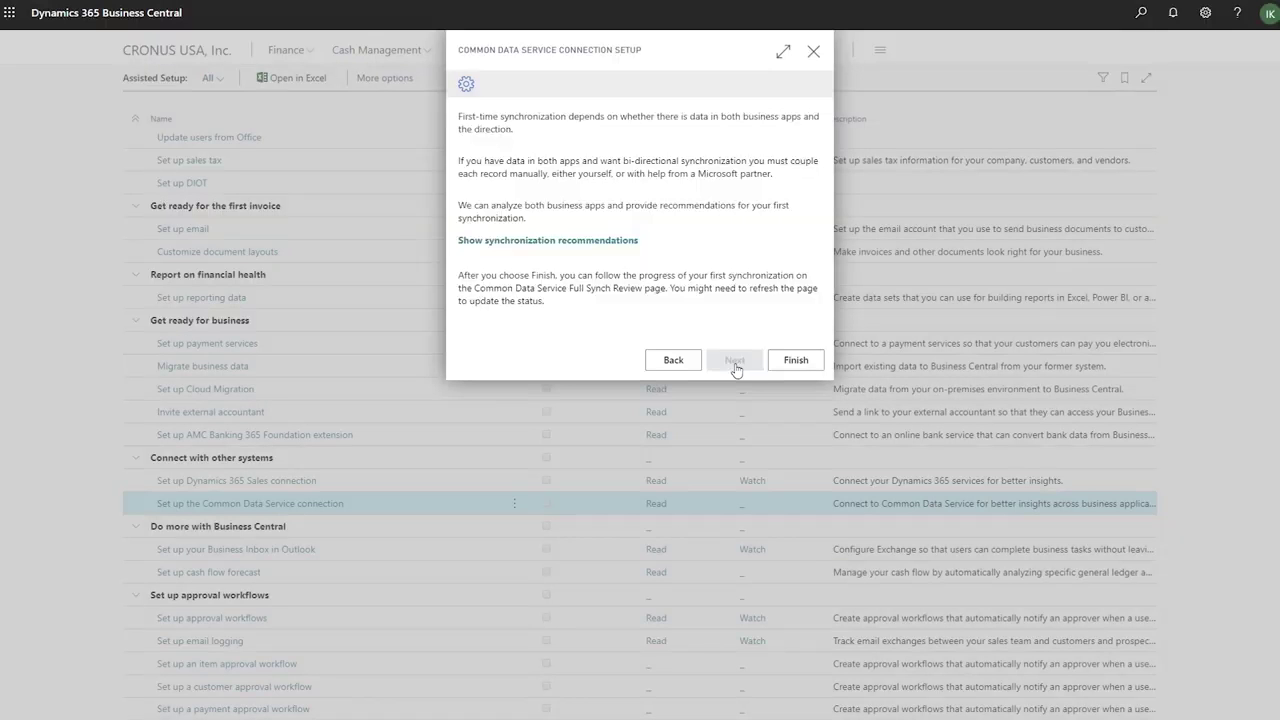
pyautogui.click(614, 244)
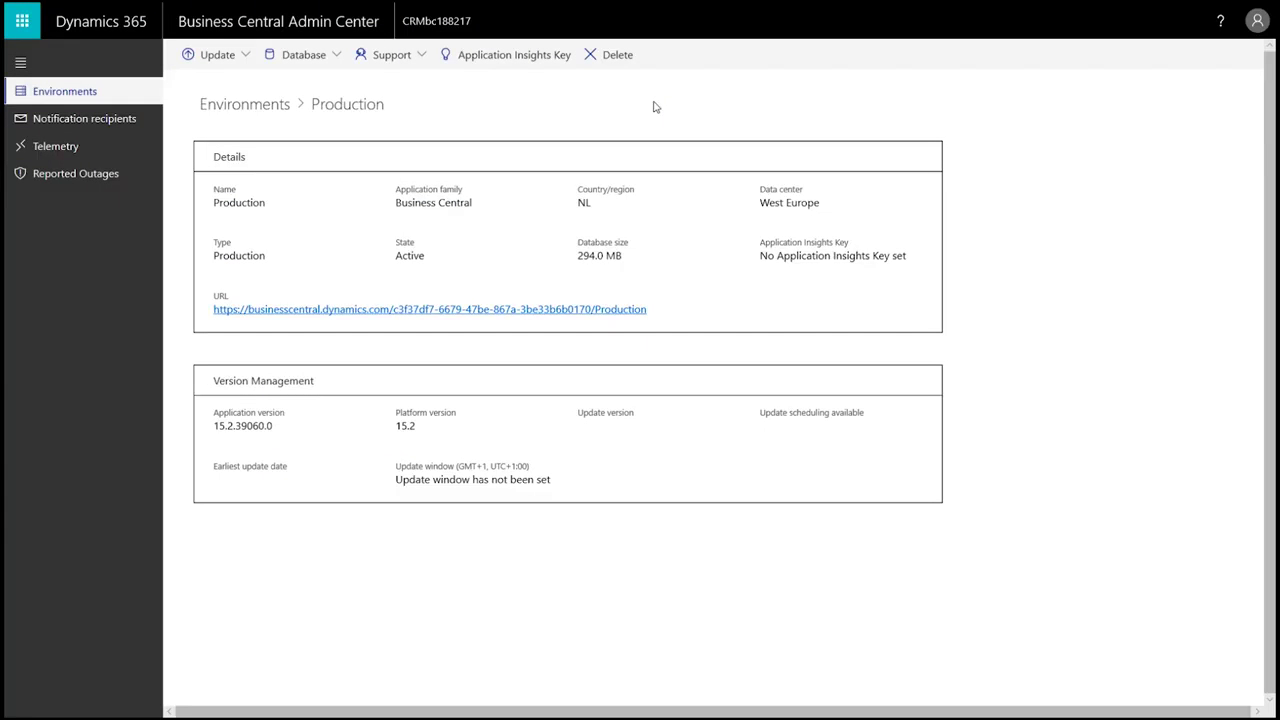
# Step: Under Application Insights Key for Production, switch on Enable Application Insights, enter the instrumentation key and save
pyautogui.click(539, 58)
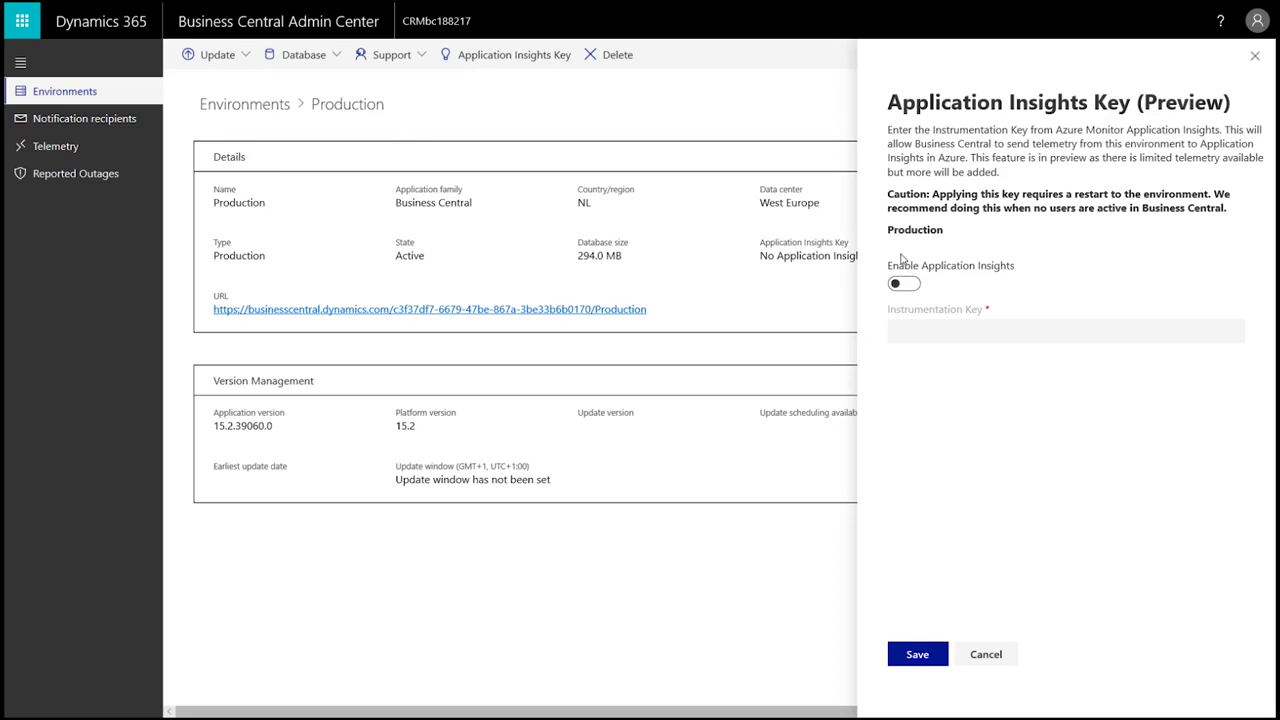
pyautogui.click(912, 288)
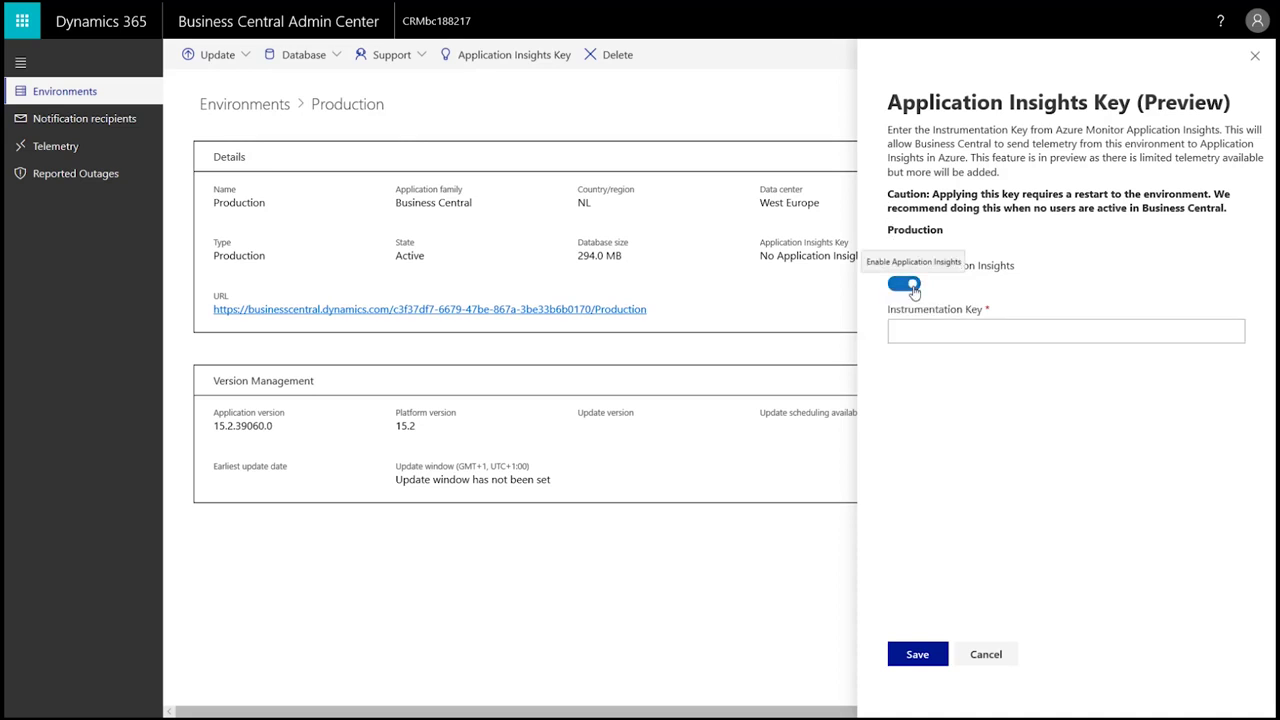
pyautogui.click(912, 330)
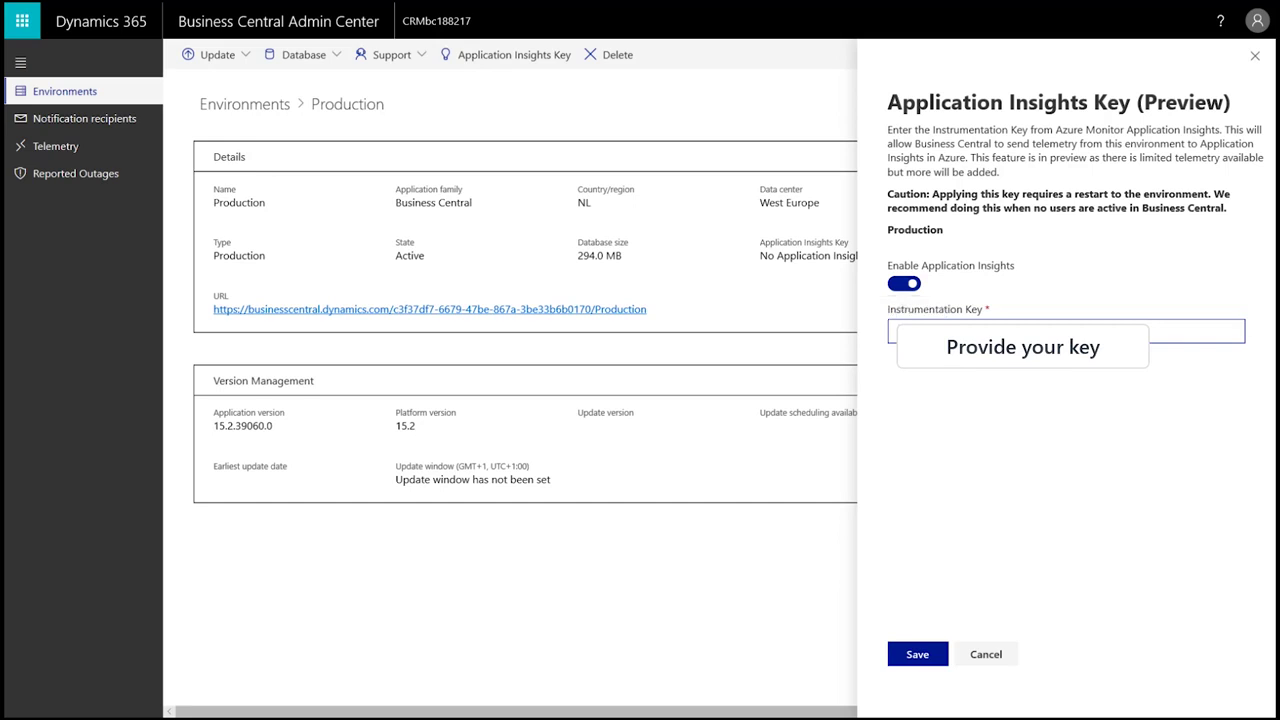
pyautogui.click(906, 665)
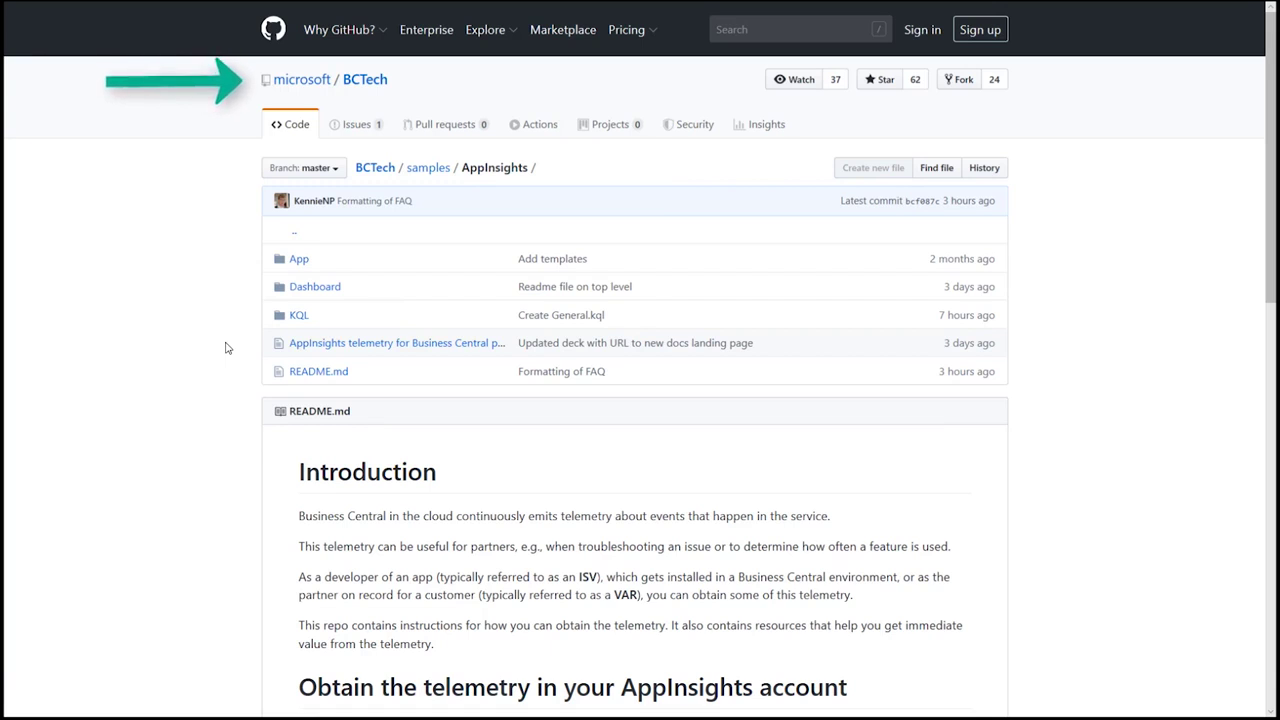
# Step: Open Authorization.kql from the KQL samples folder and scroll through its query
pyautogui.click(298, 314)
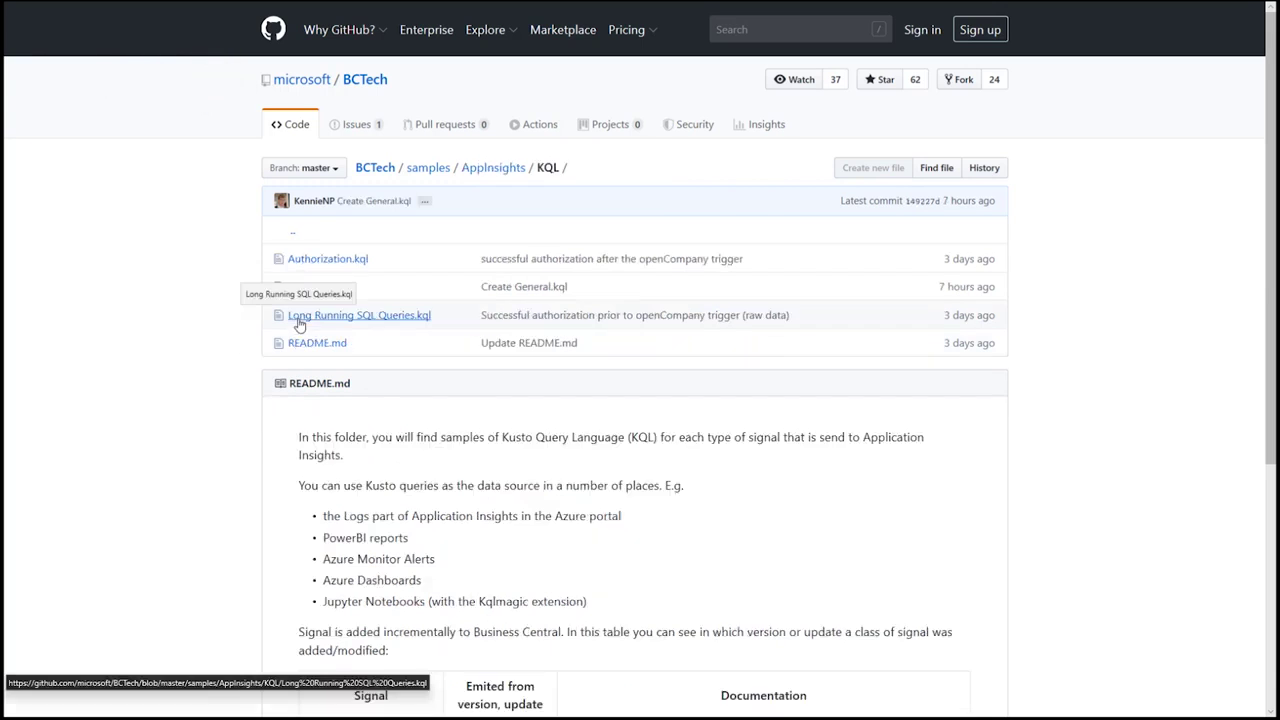
pyautogui.click(295, 258)
pyautogui.scroll(-2, 195, 347)
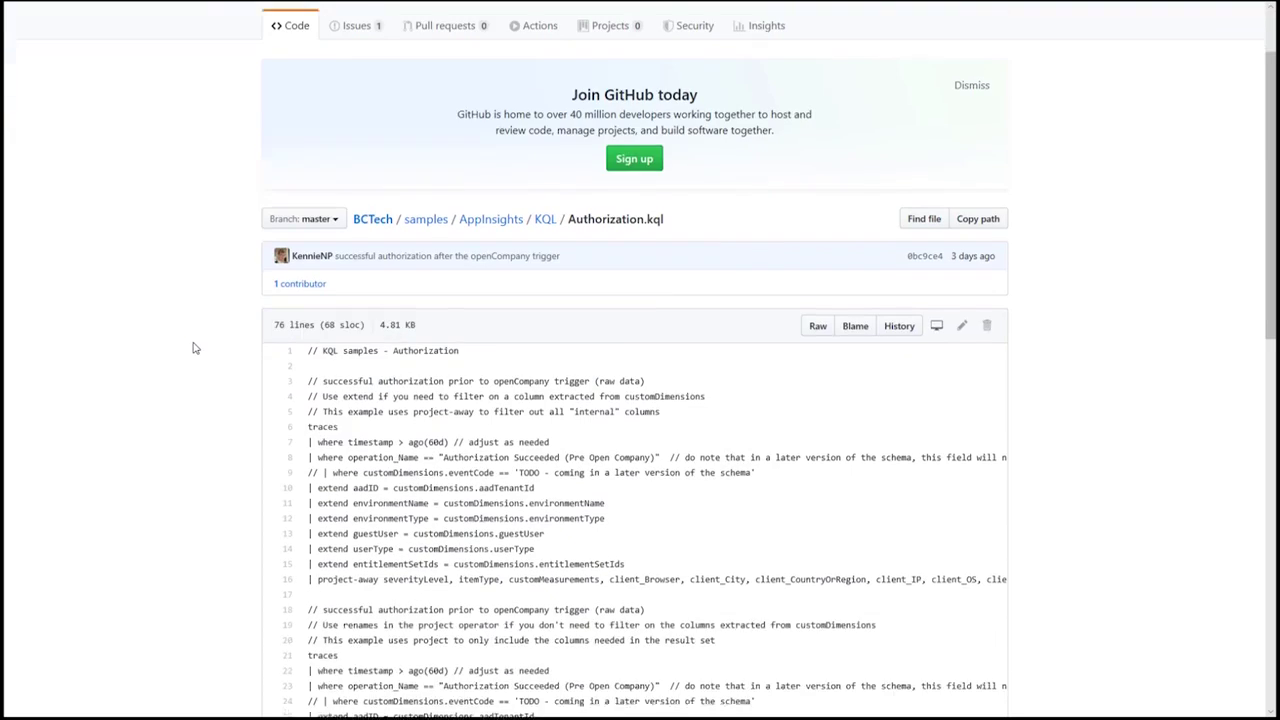
pyautogui.scroll(-4, 195, 347)
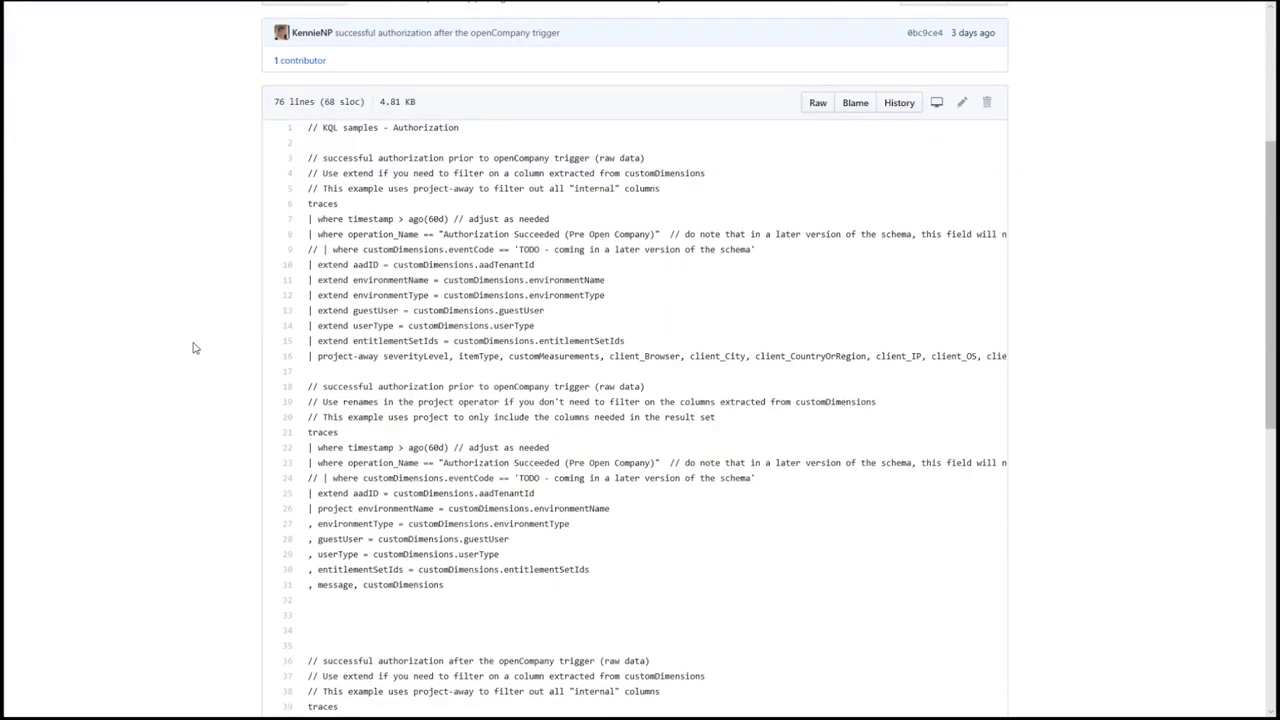
pyautogui.scroll(4, 195, 347)
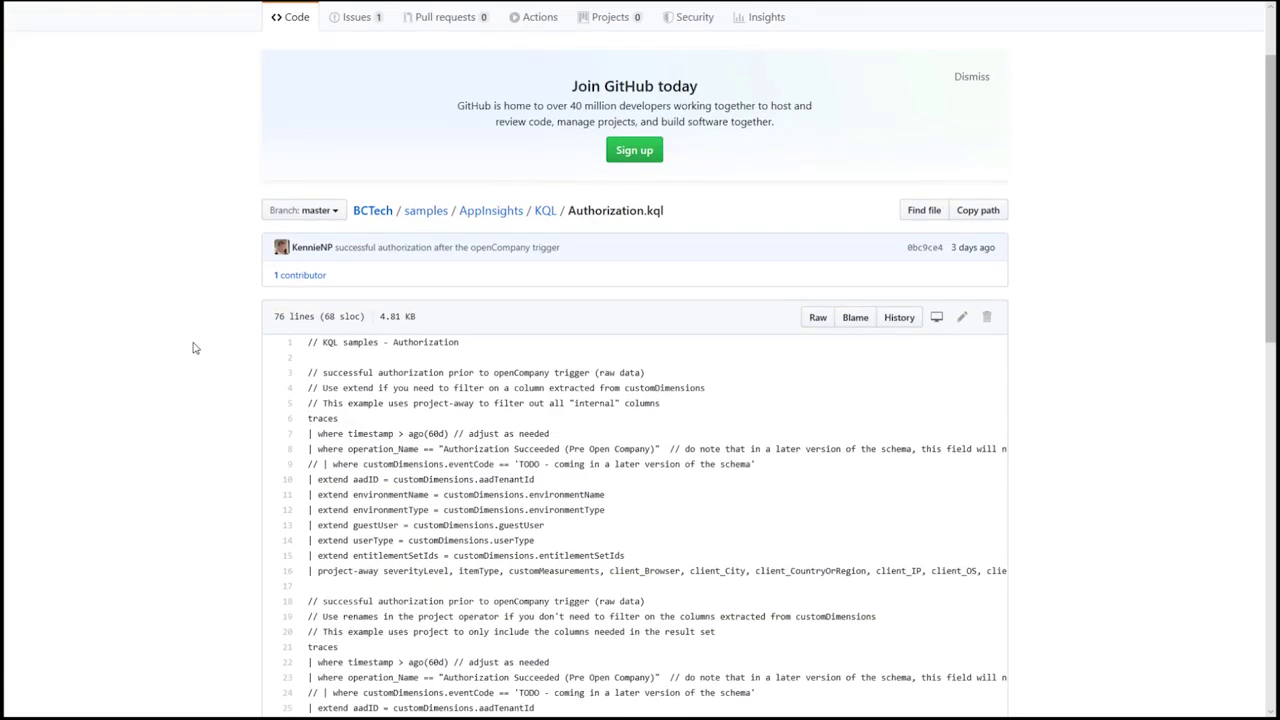
pyautogui.scroll(2, 195, 347)
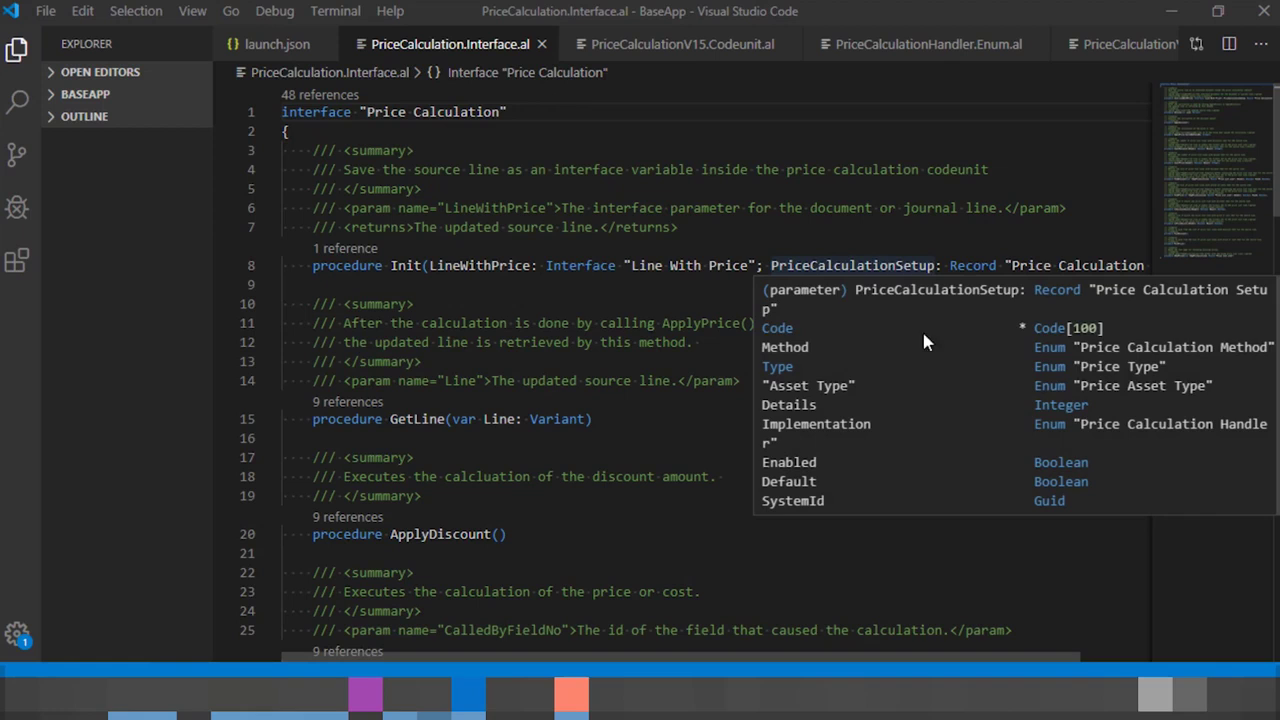
# Step: Scroll through the Price Calculation interface definition in PriceCalculation.Interface.al
pyautogui.scroll(-4, 936, 534)
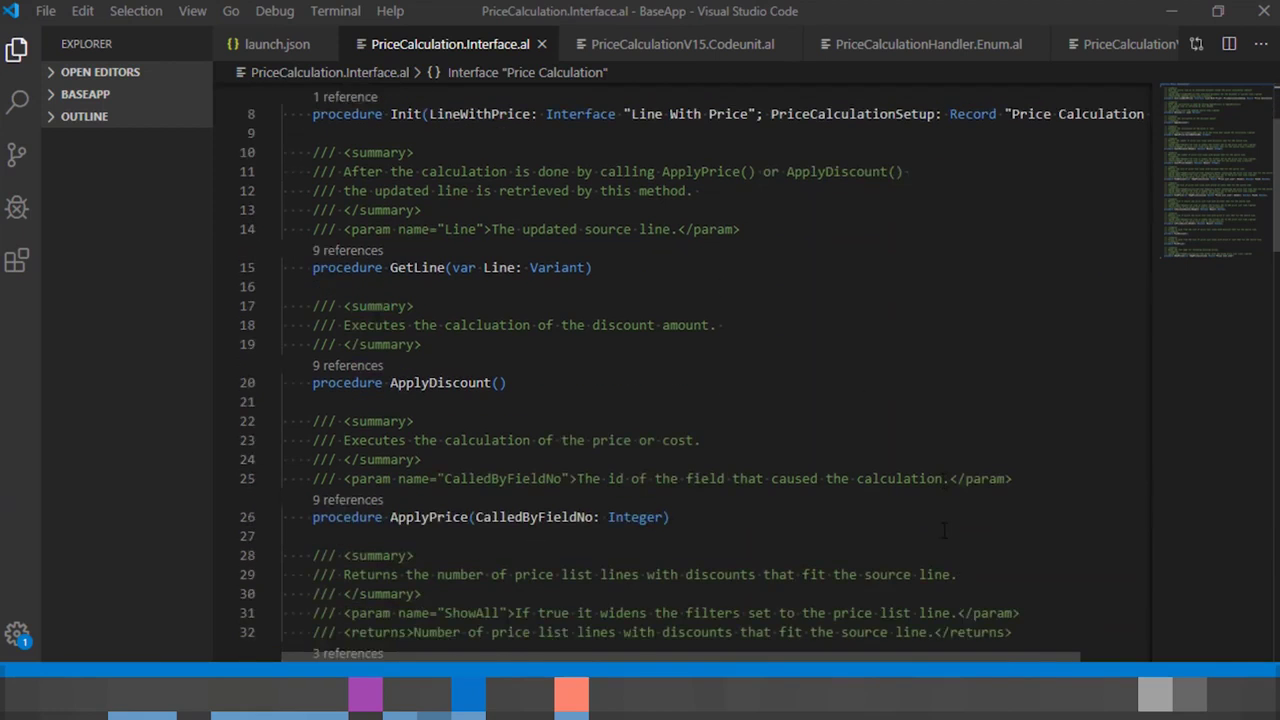
pyautogui.scroll(-3, 944, 531)
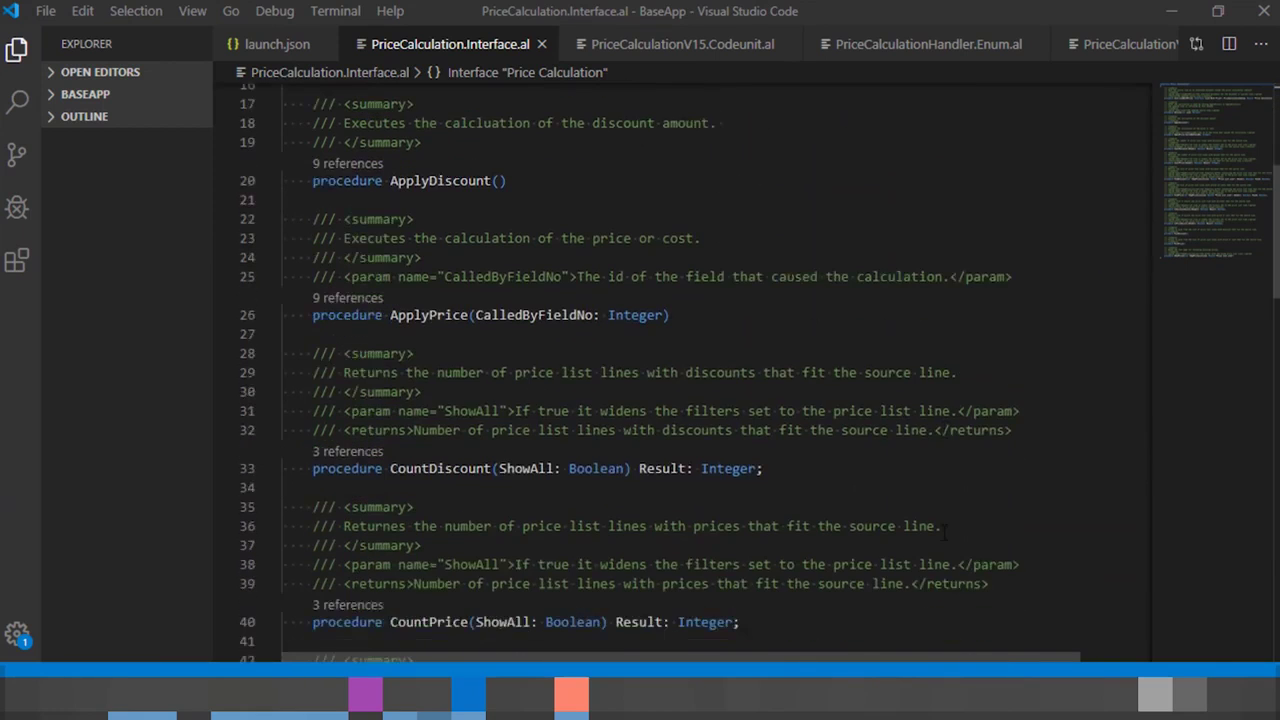
pyautogui.scroll(2, 943, 537)
pyautogui.scroll(4, 943, 537)
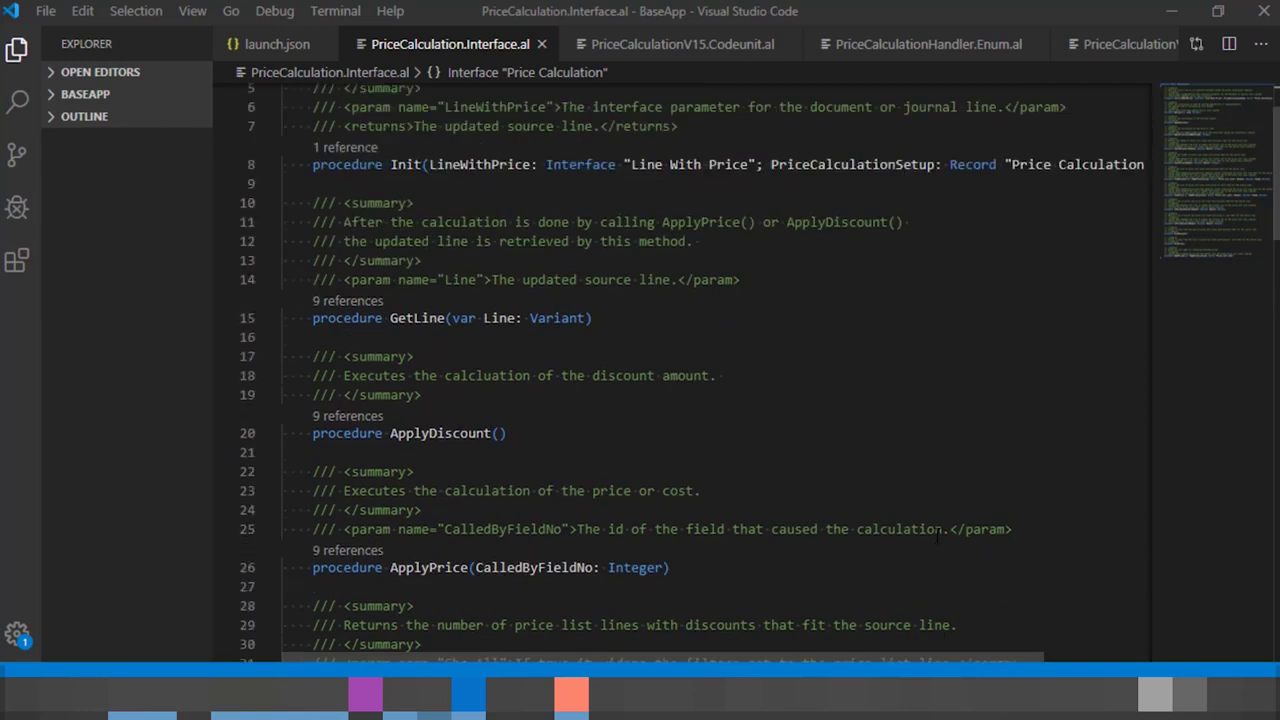
pyautogui.scroll(2, 938, 537)
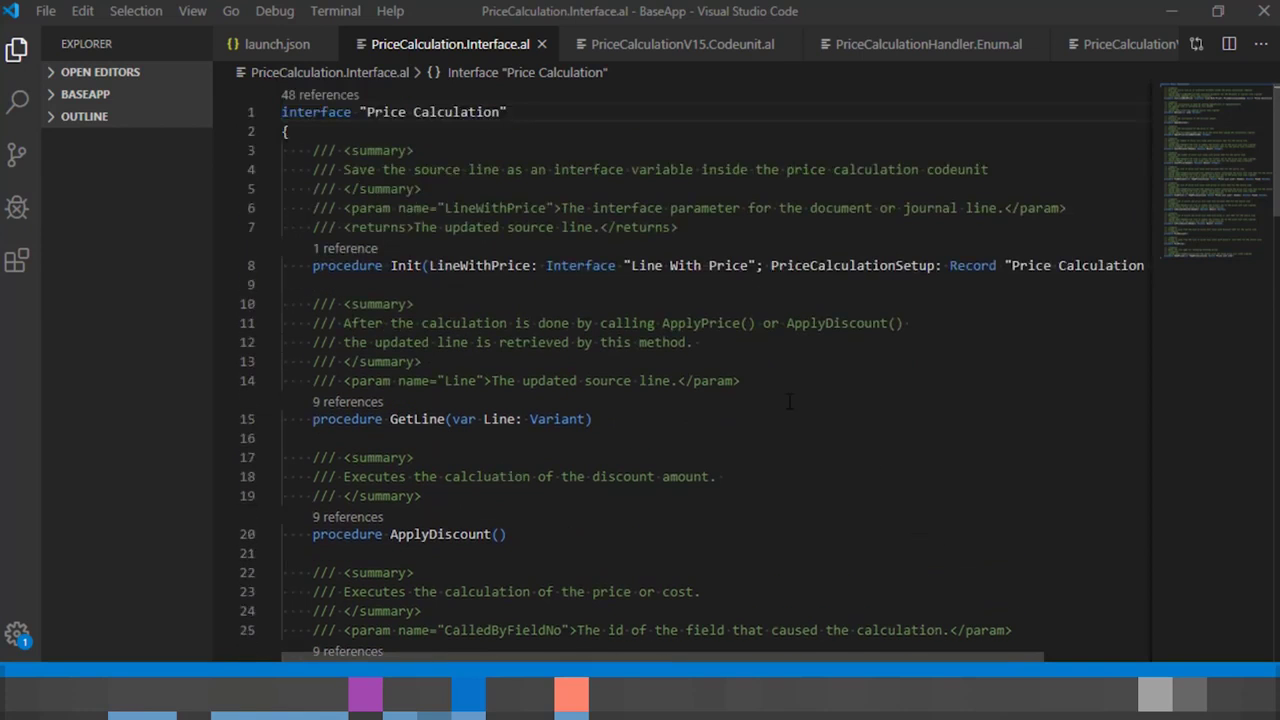
# Step: List all references to the Price Calculation interface and browse them
pyautogui.keyDown('ctrl'); pyautogui.click(410, 116); pyautogui.keyUp('ctrl')
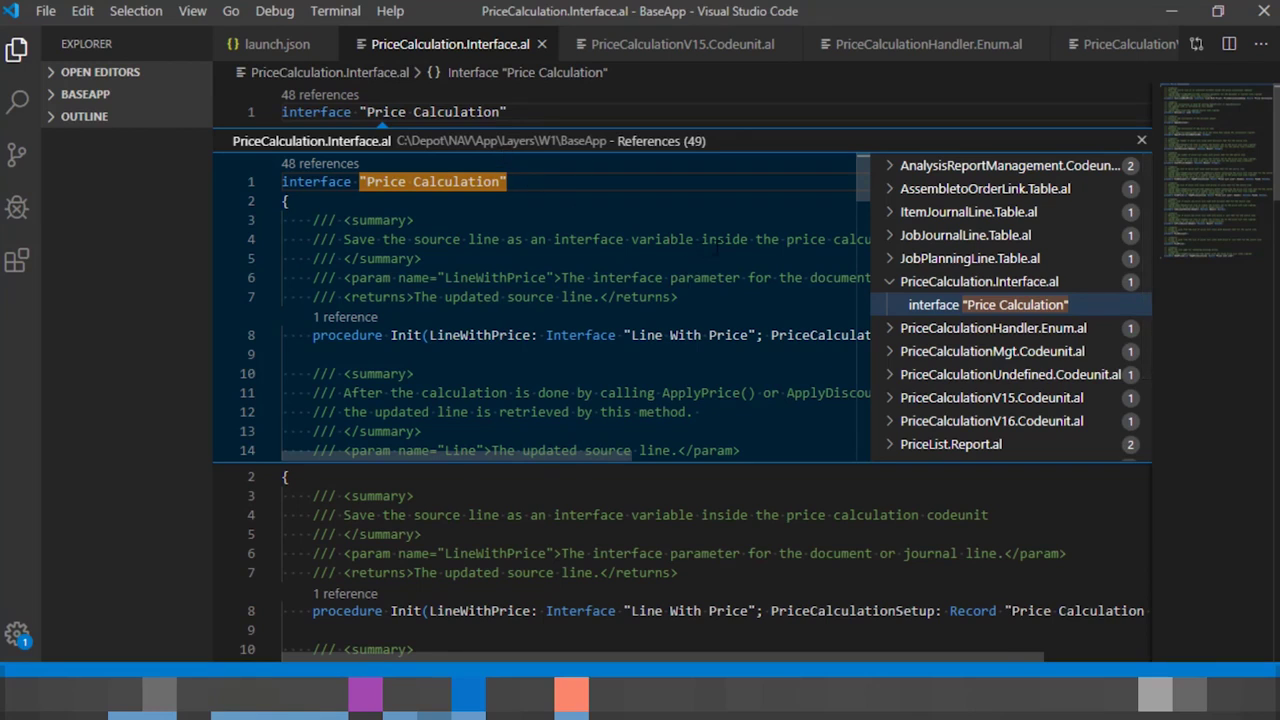
pyautogui.scroll(-3, 737, 268)
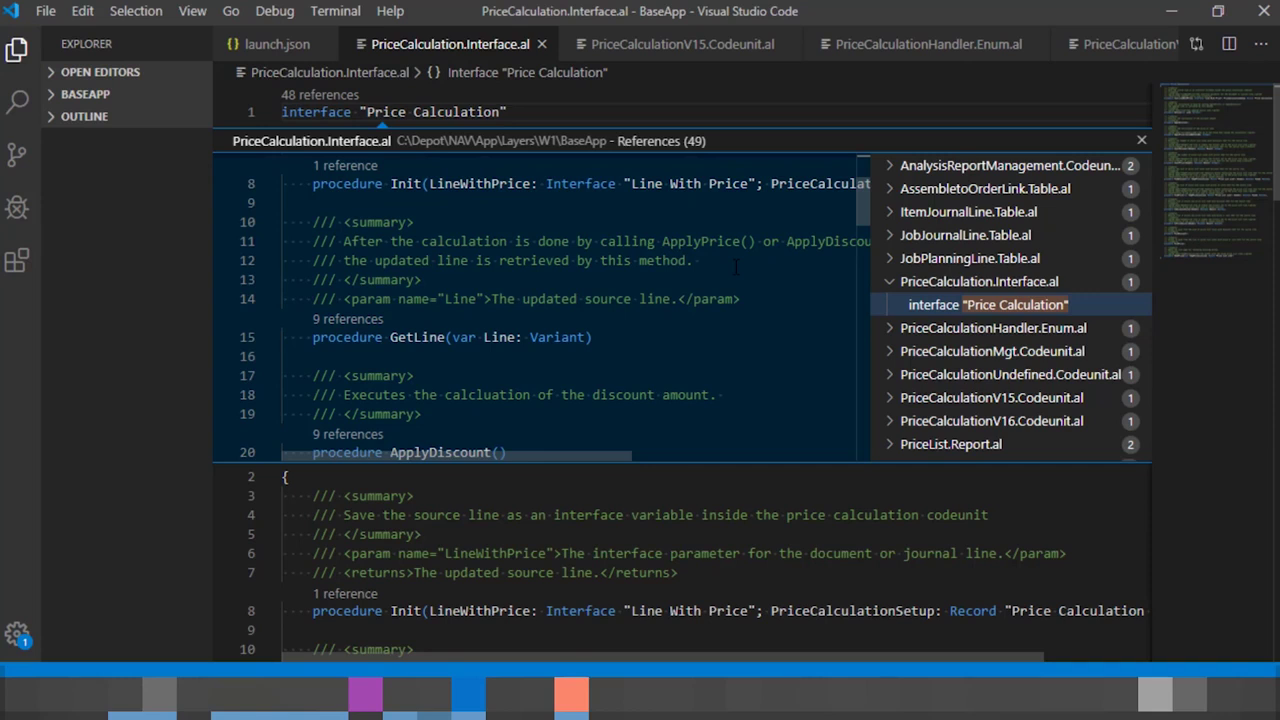
pyautogui.scroll(-4, 738, 268)
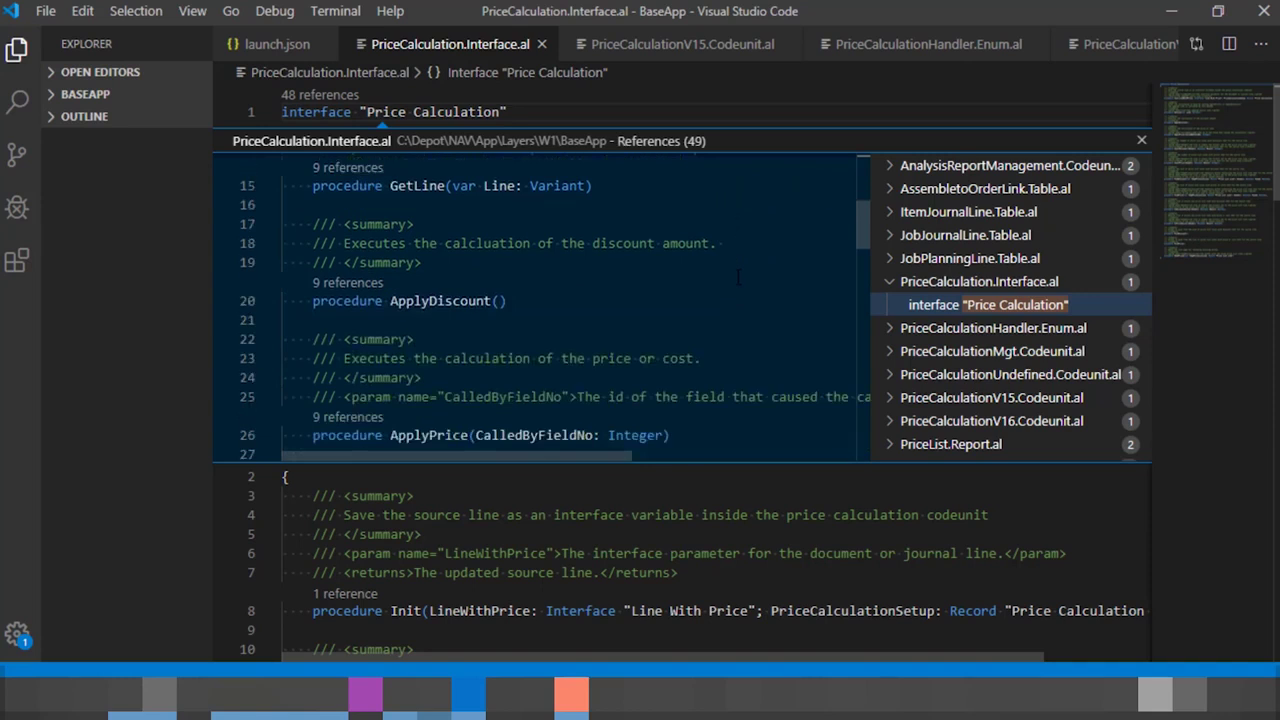
pyautogui.scroll(-1, 738, 277)
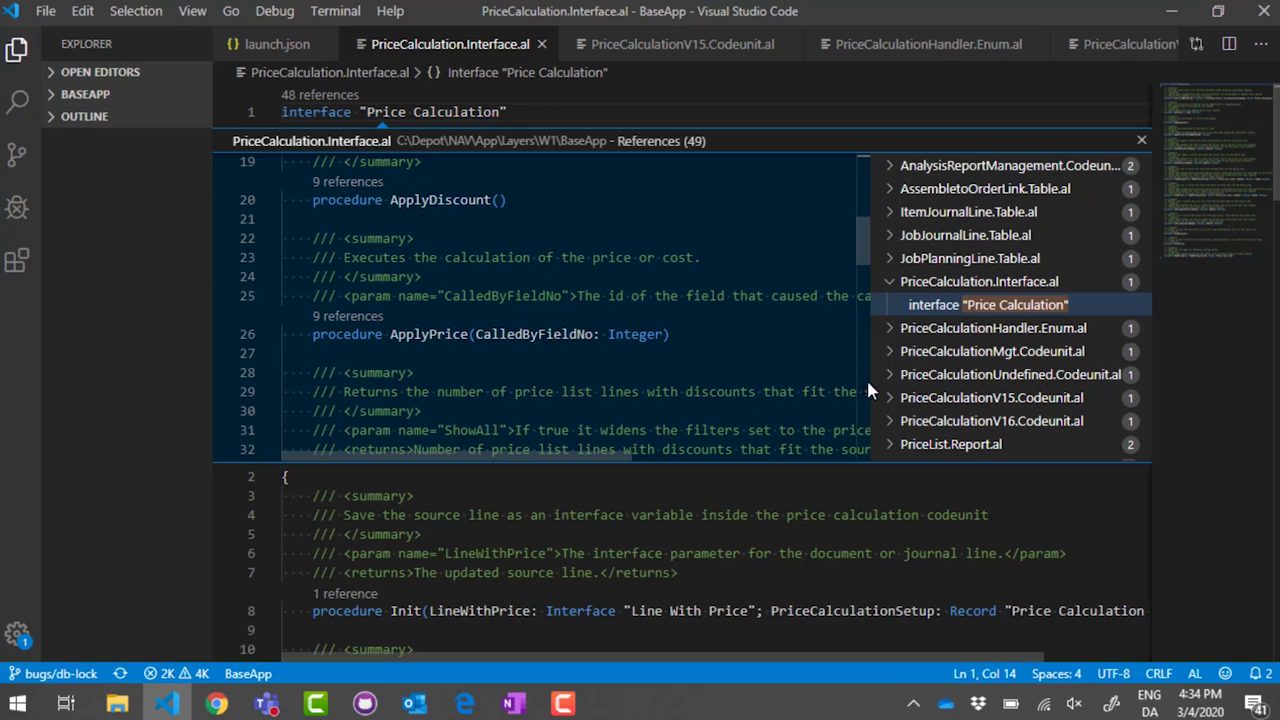
# Step: Preview PriceCalculationV16's 'implements' line and read down to its ApplyDiscount procedure
pyautogui.click(893, 423)
pyautogui.scroll(-1, 893, 423)
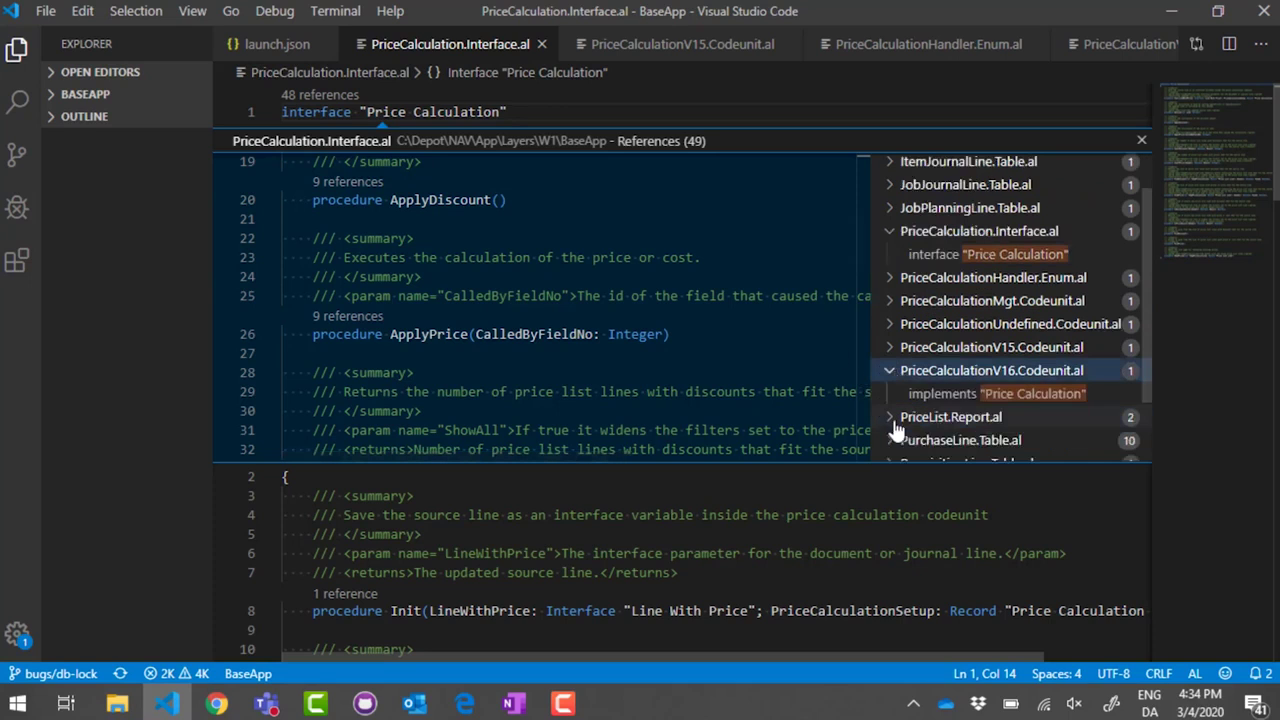
pyautogui.click(940, 400)
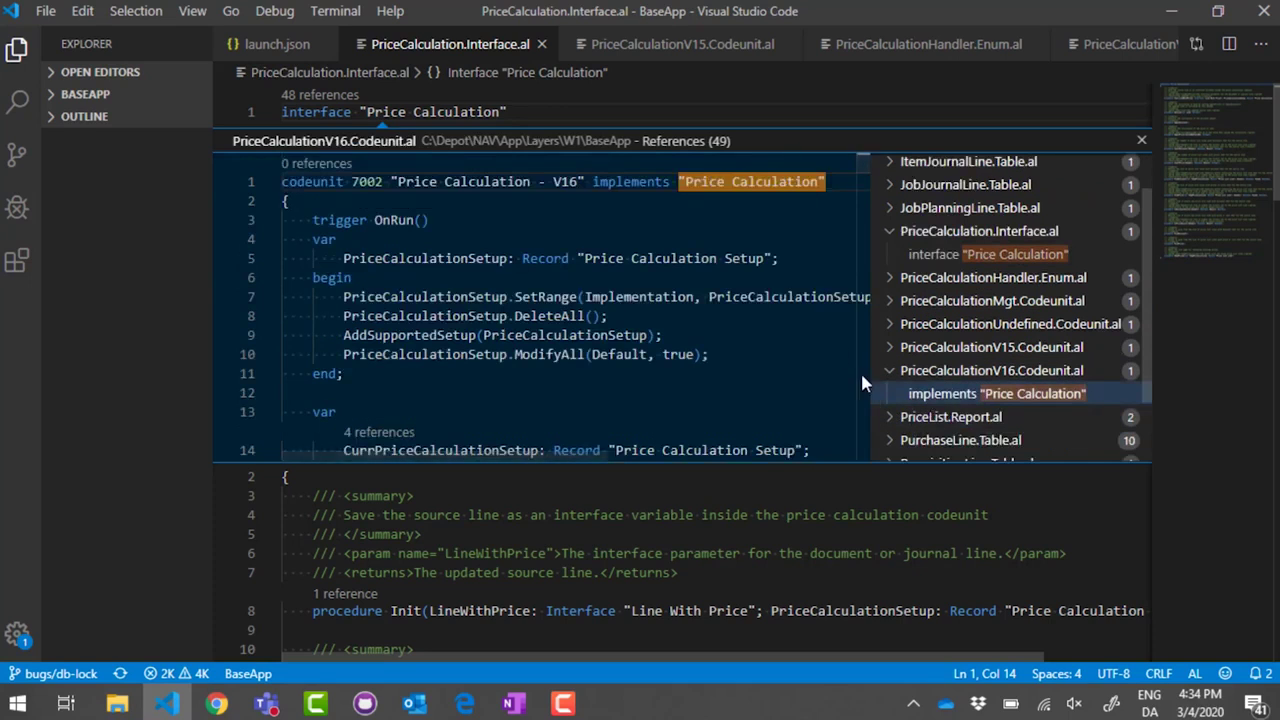
pyautogui.scroll(-1, 758, 307)
pyautogui.scroll(-4, 758, 308)
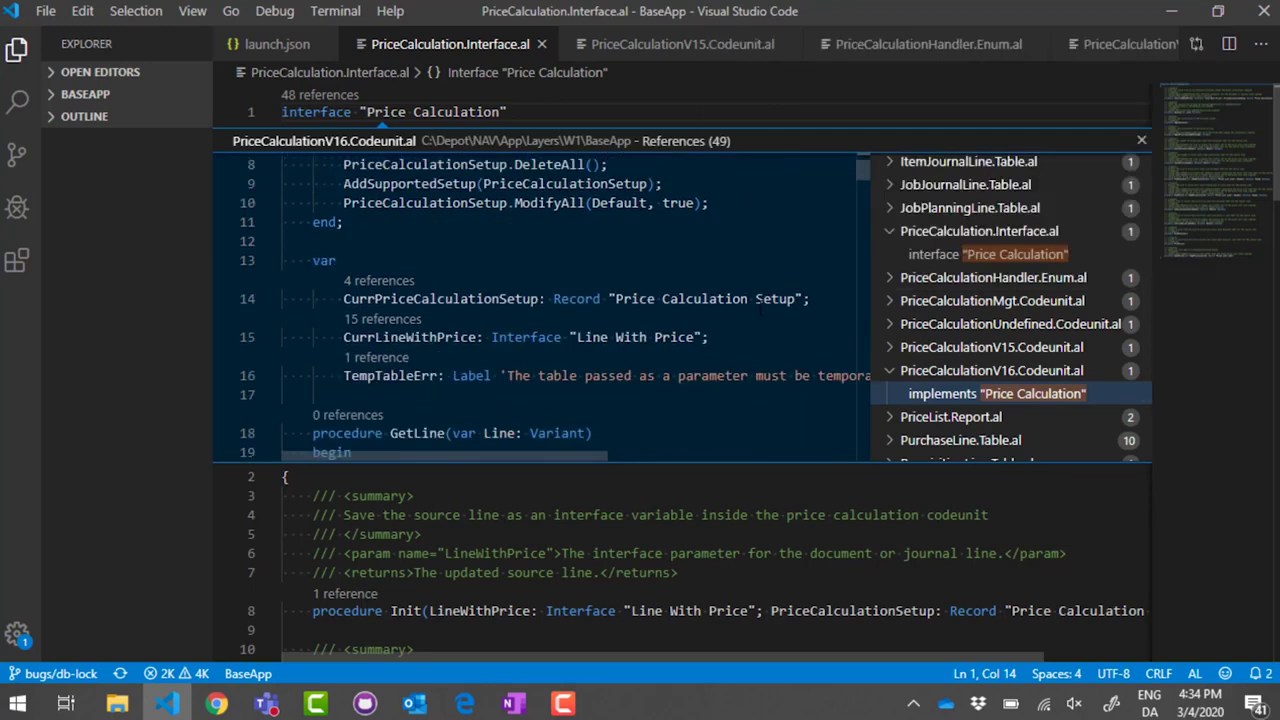
pyautogui.scroll(-2, 768, 313)
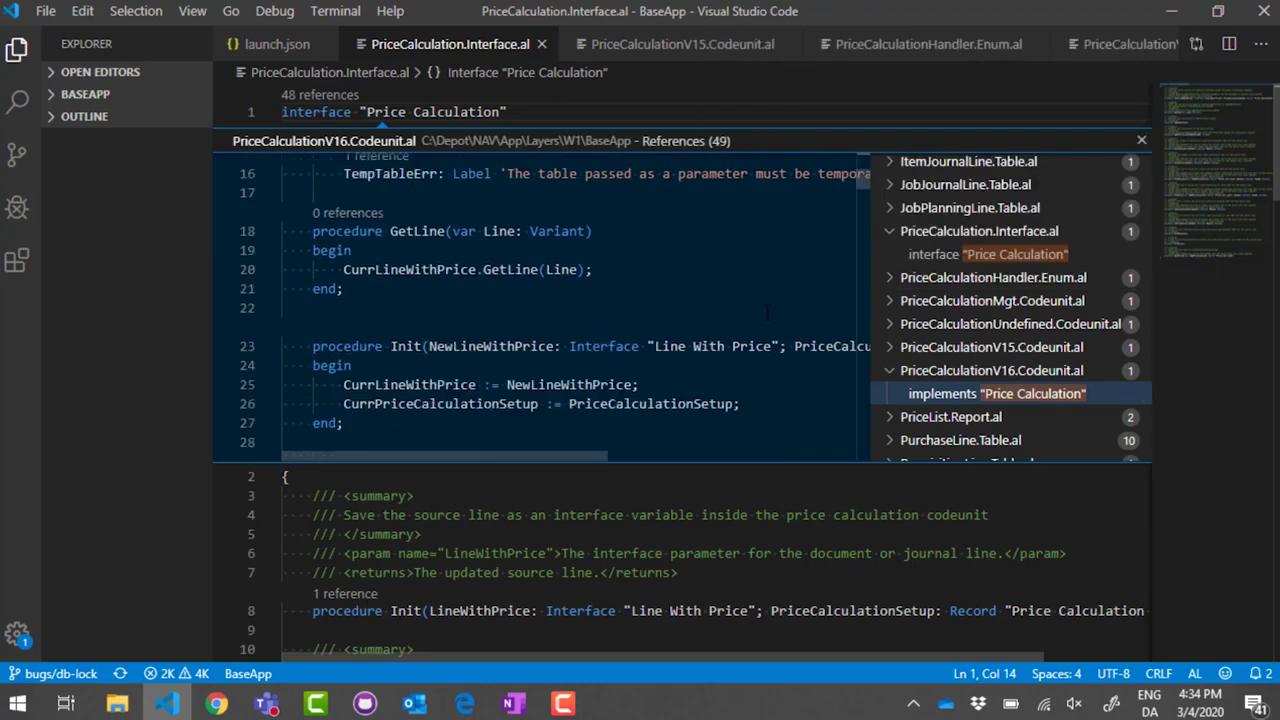
pyautogui.scroll(-4, 770, 313)
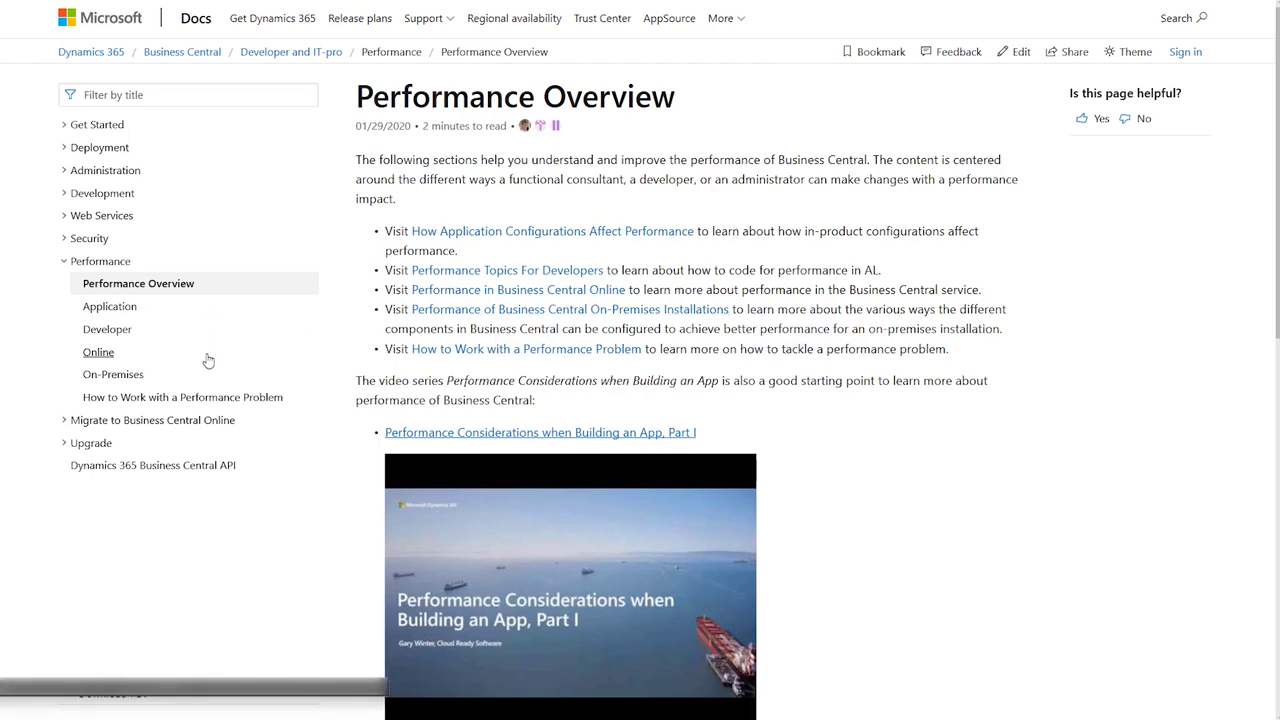
# Step: Scroll down the Business Central Performance Overview article
pyautogui.scroll(-5, 325, 470)
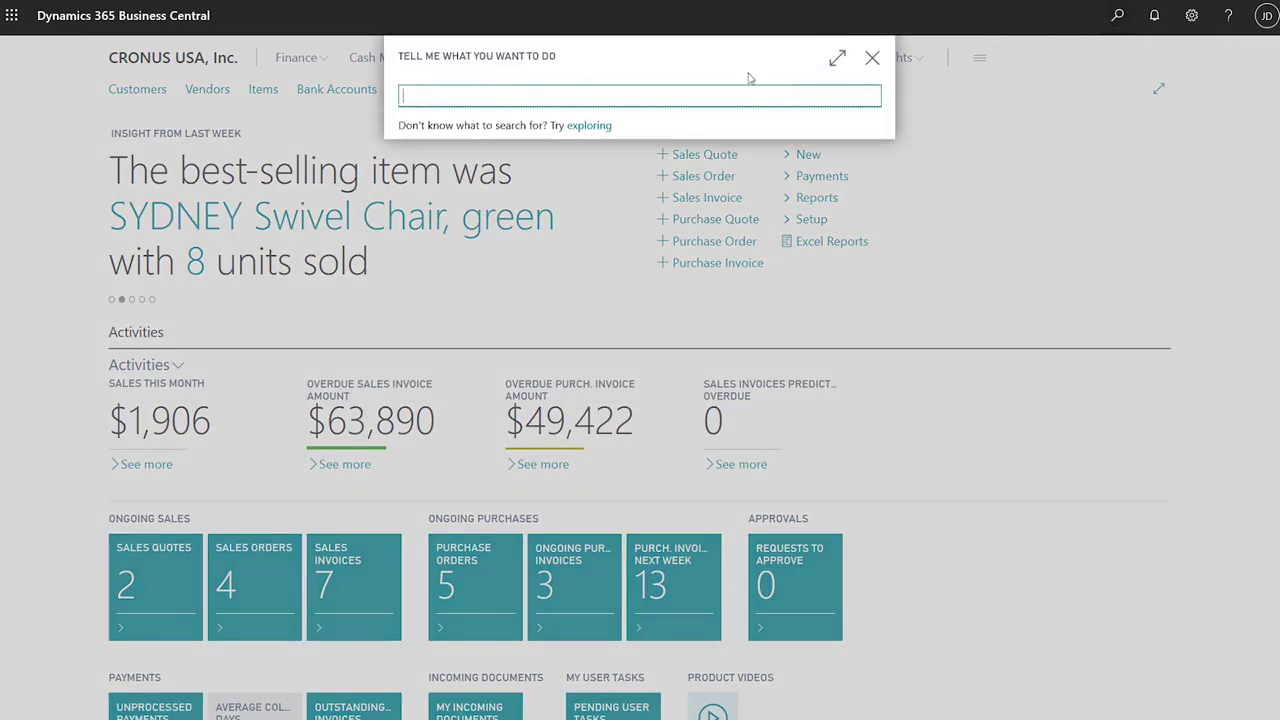
pyautogui.write('table information')
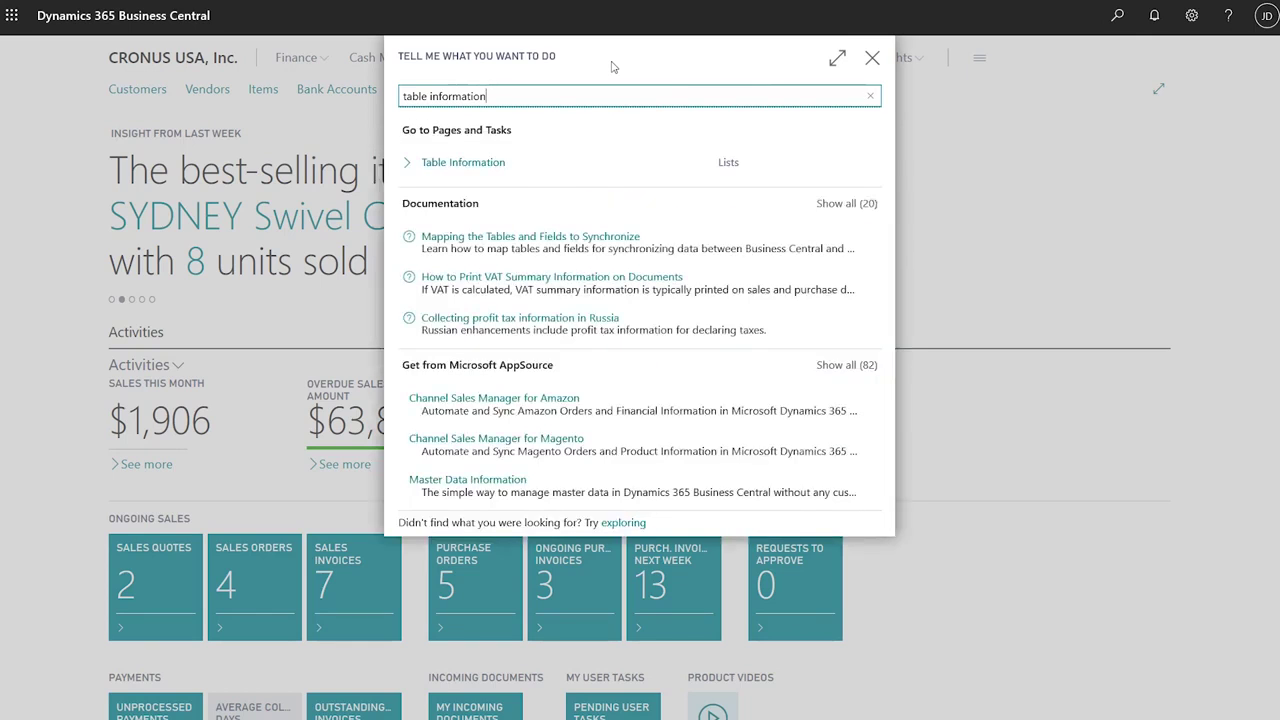
pyautogui.click(498, 166)
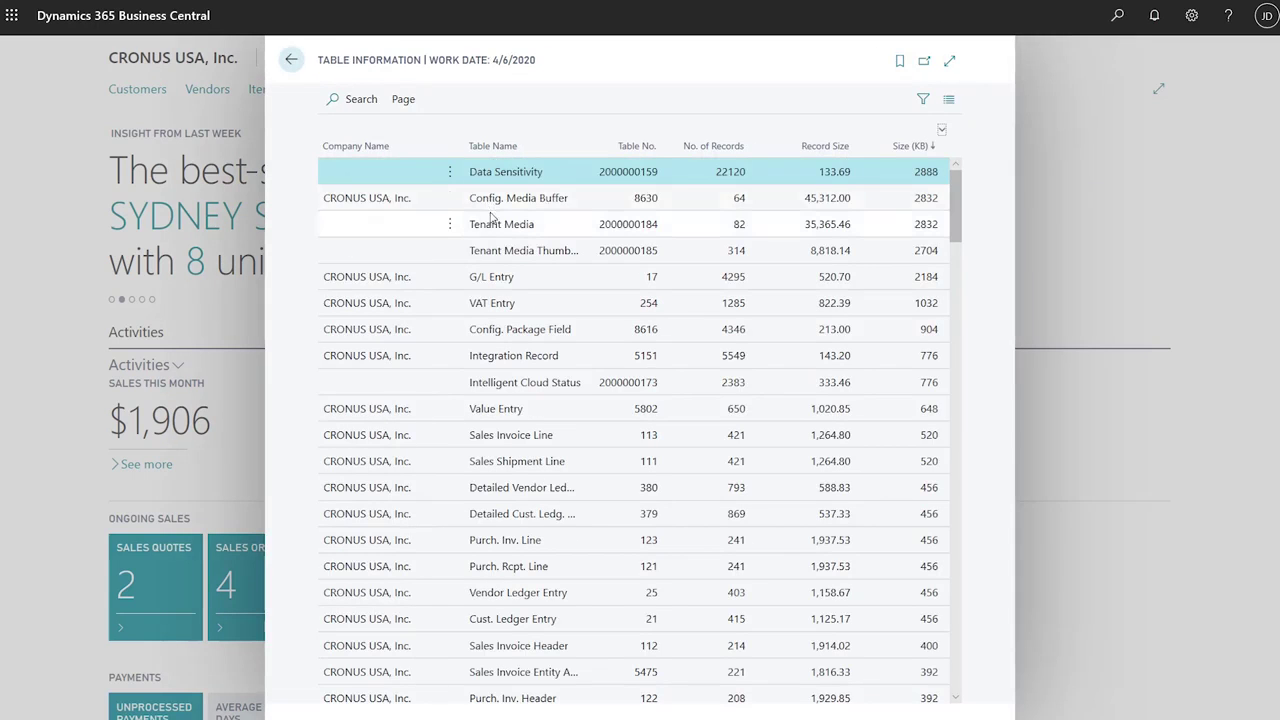
pyautogui.click(495, 226)
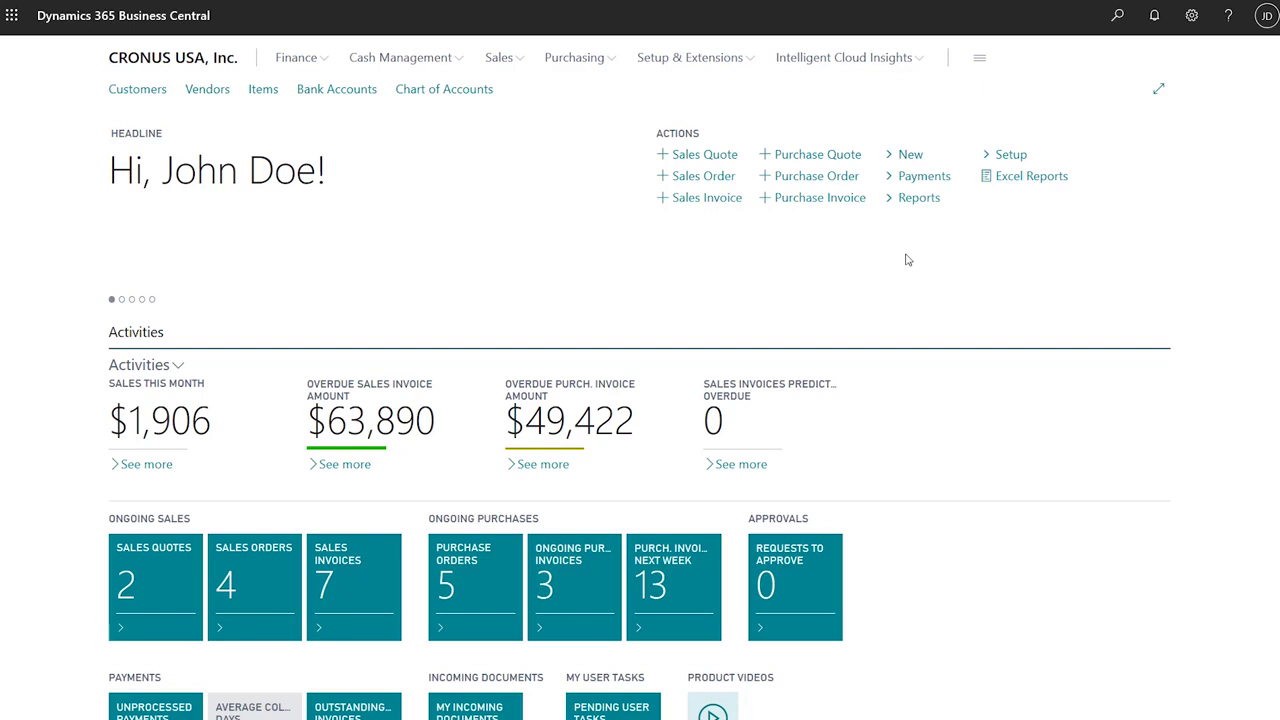
# Step: Search for 'database locks' and open the Database Locks page
pyautogui.click(1116, 16)
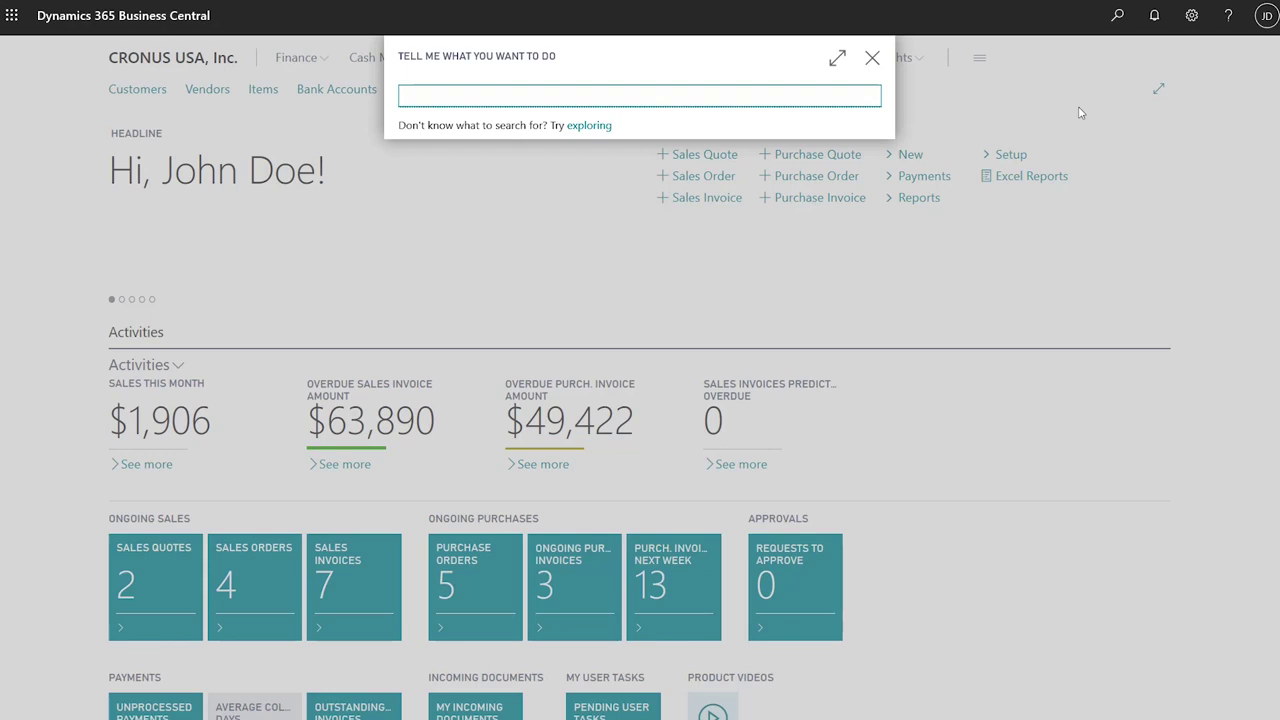
pyautogui.write('database locks')
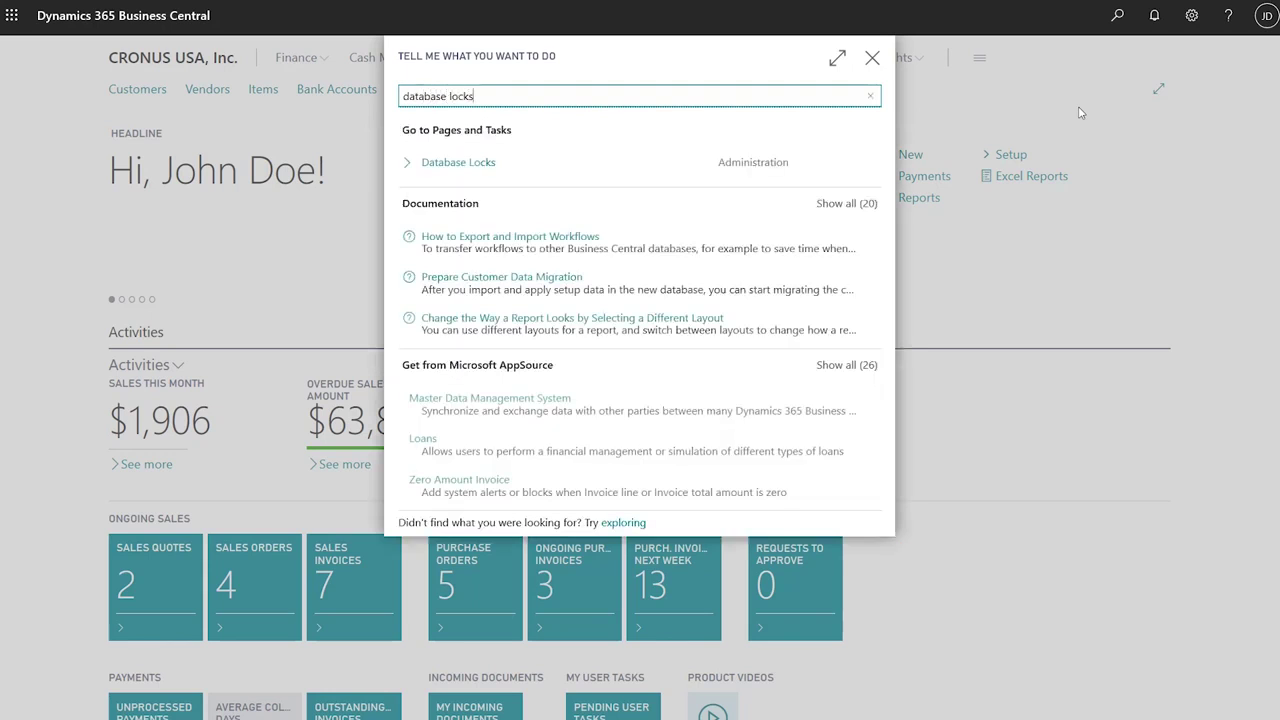
pyautogui.click(481, 167)
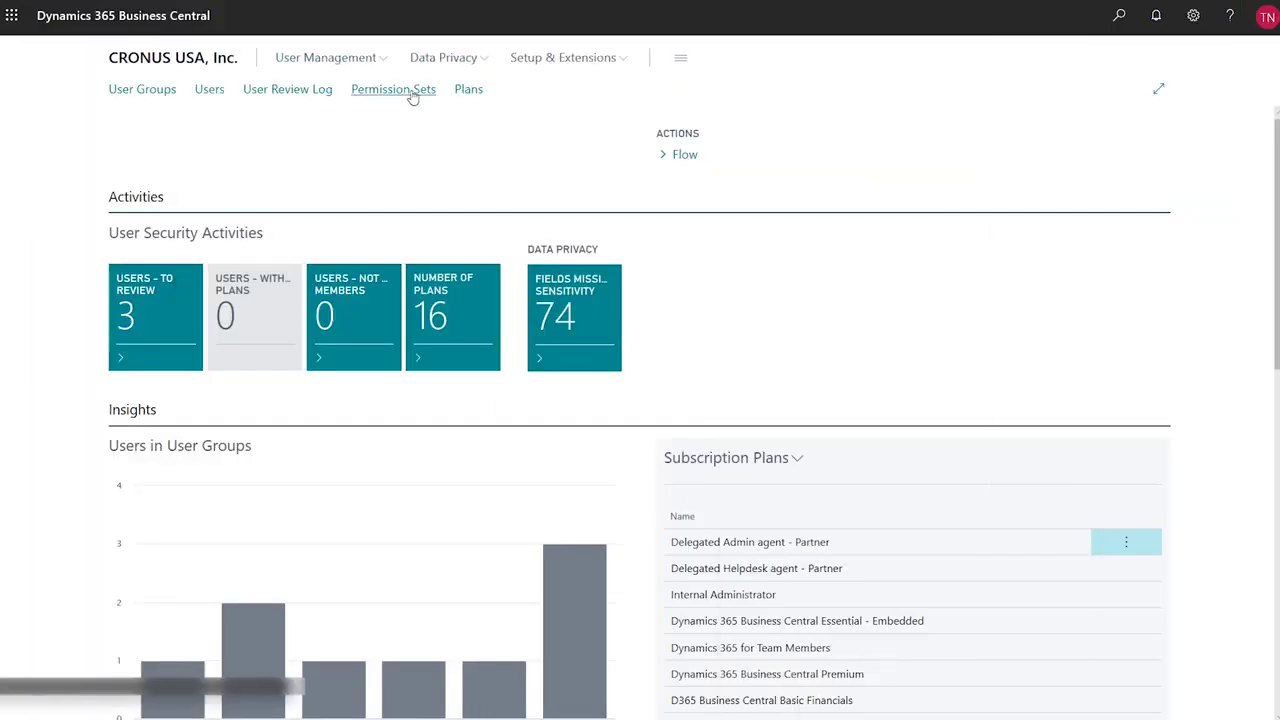
# Step: Open Permission Sets' Permission Conflicts Overview and view INTELLIGENT CLOUD's Team Member conflict
pyautogui.click(413, 96)
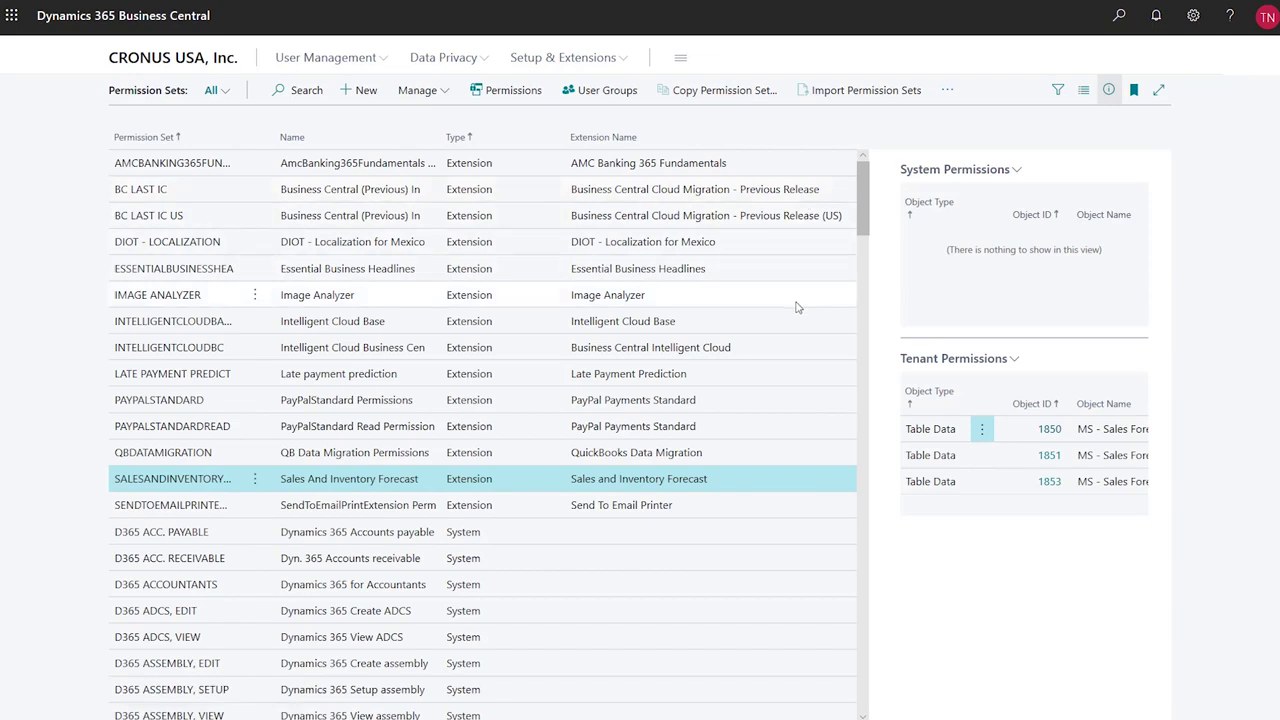
pyautogui.click(947, 91)
pyautogui.moveTo(918, 297)
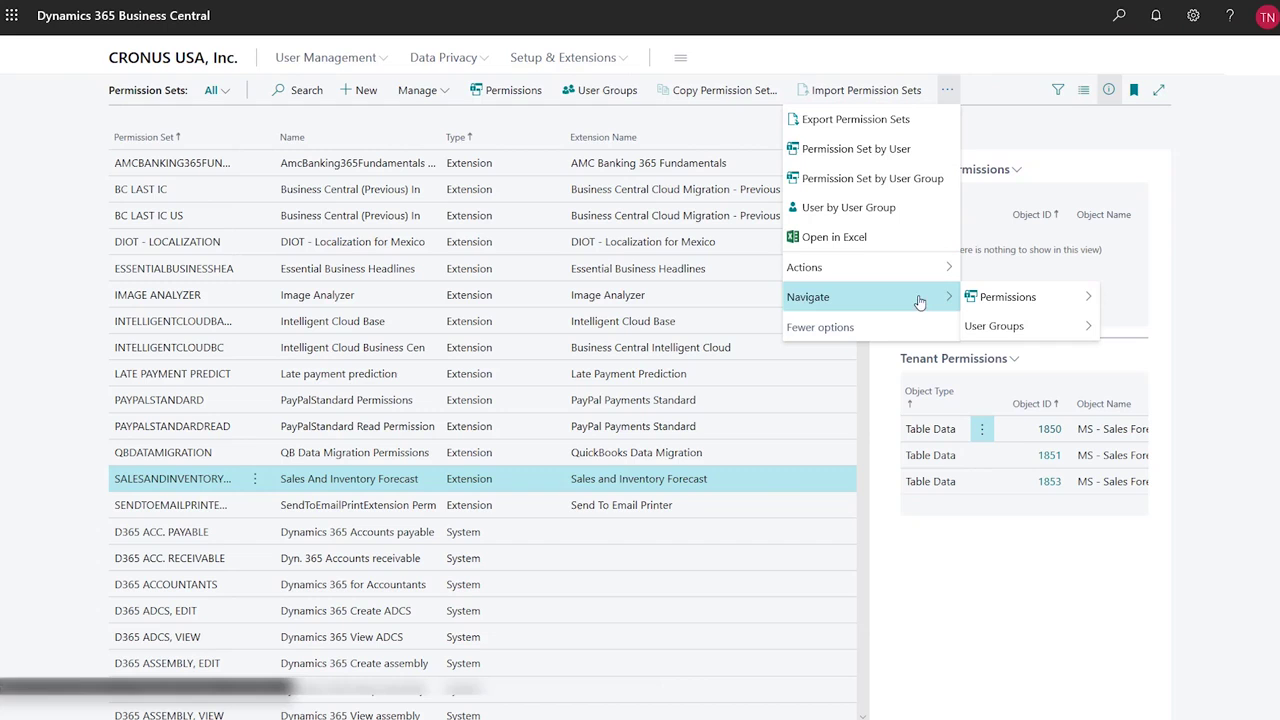
pyautogui.moveTo(969, 302)
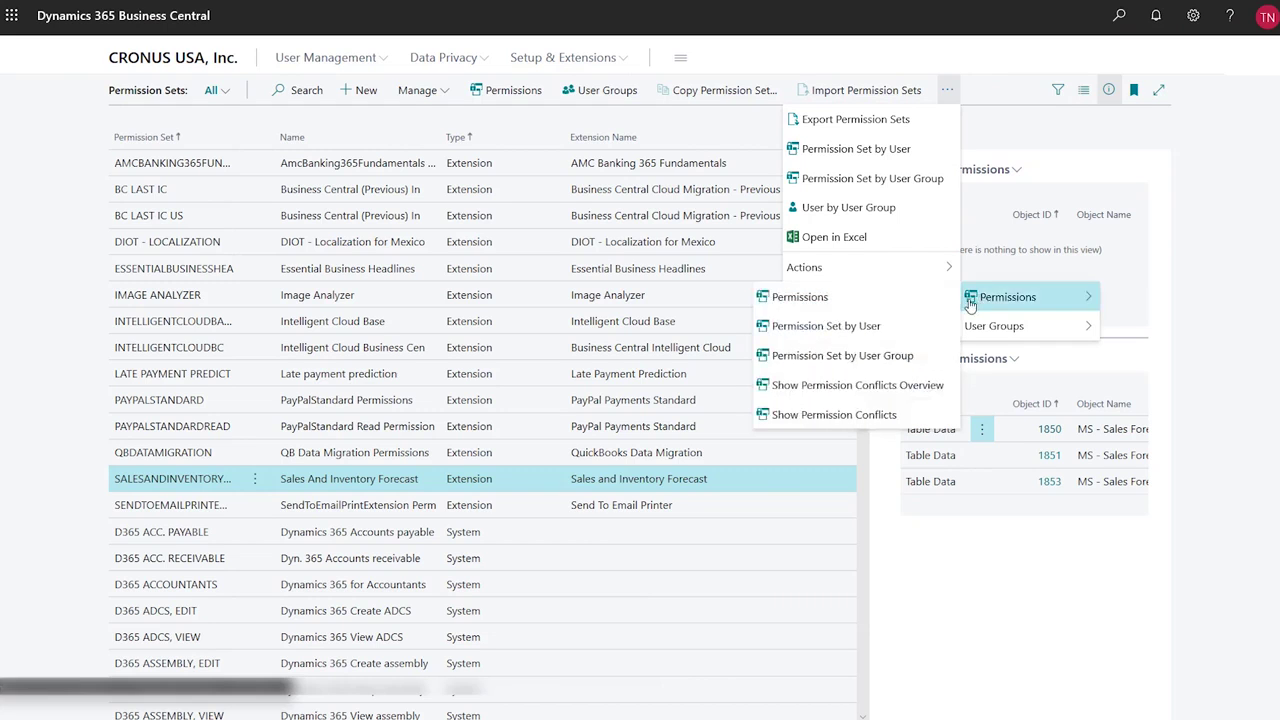
pyautogui.click(899, 386)
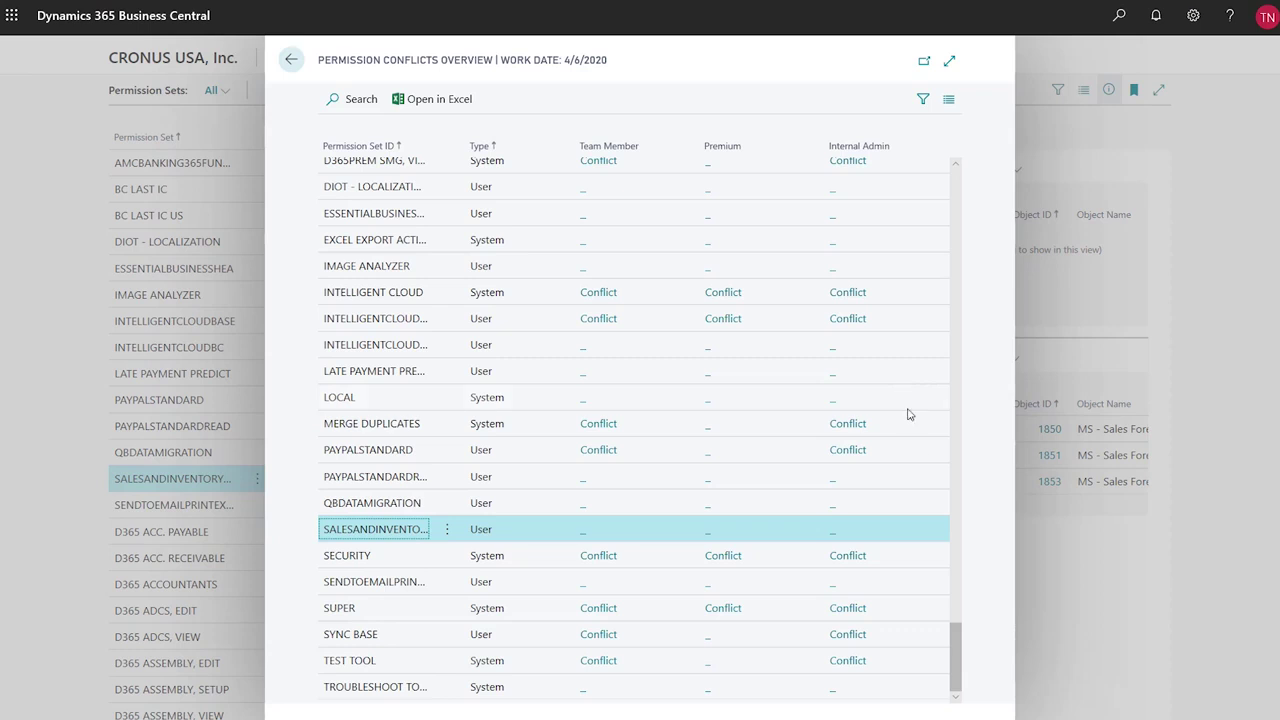
pyautogui.click(608, 293)
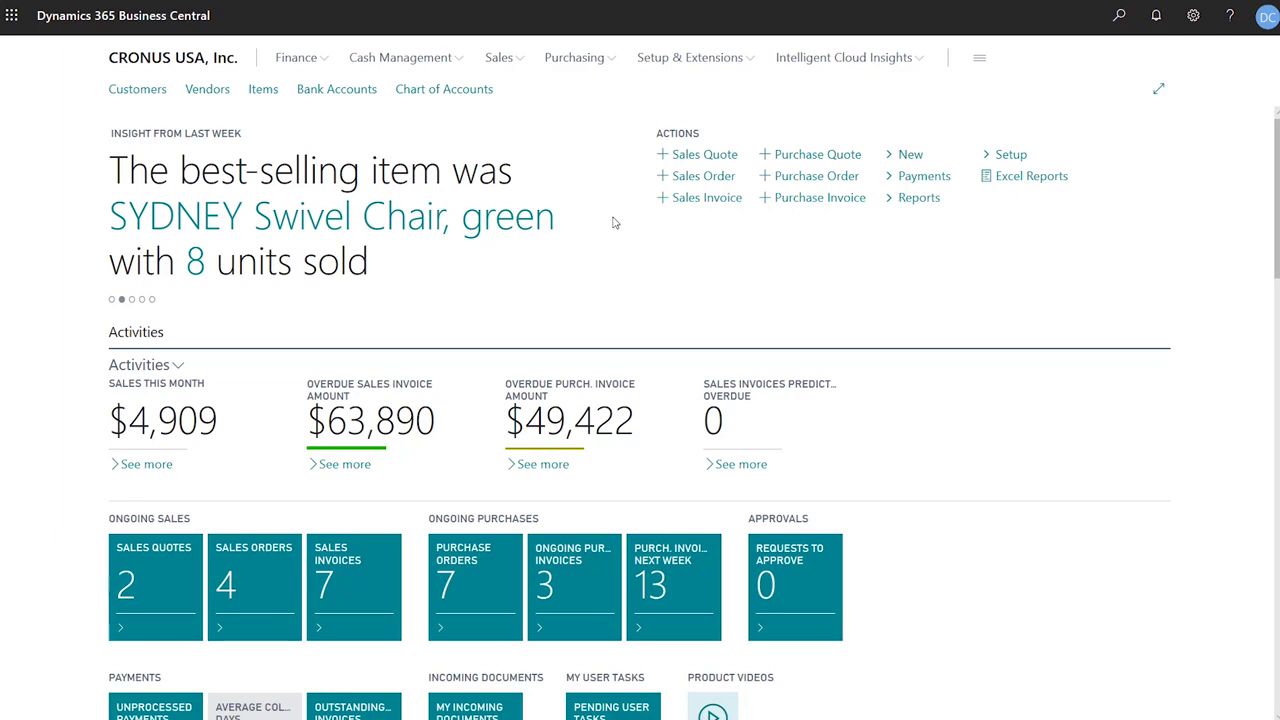
# Step: Start the 'Update users from Office' assisted setup guide and proceed to fetch user updates
pyautogui.click(690, 57)
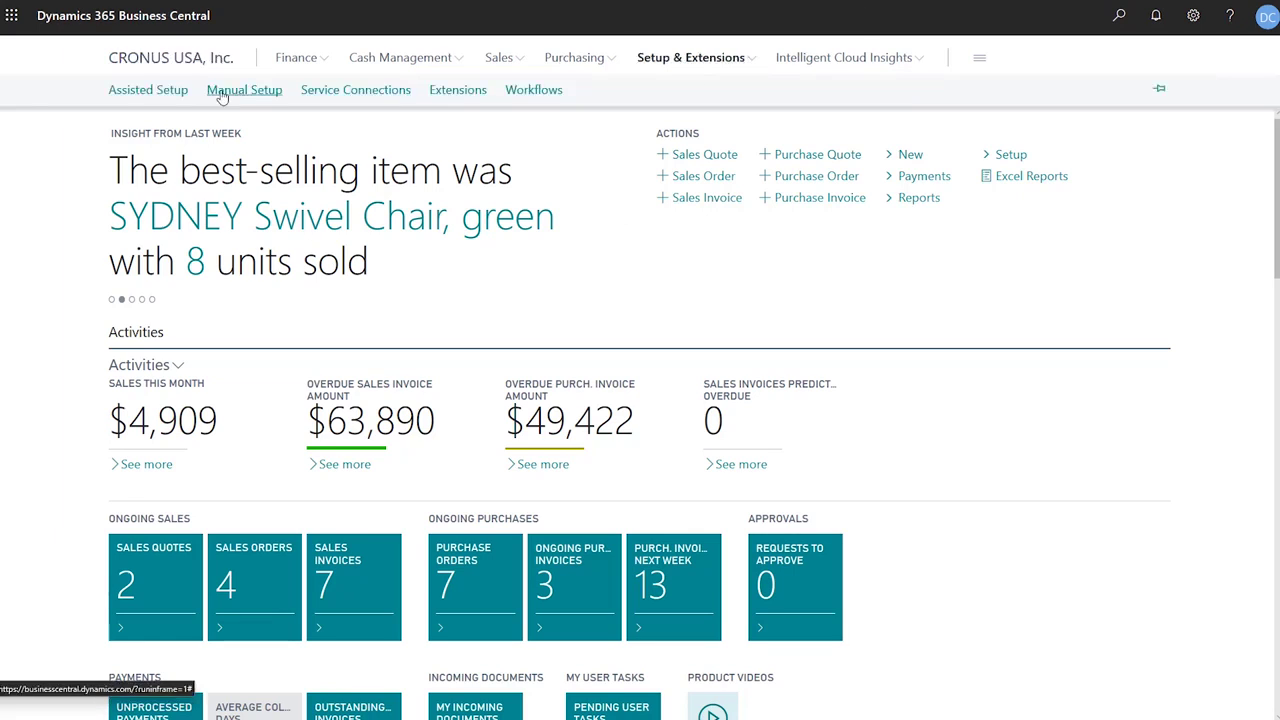
pyautogui.click(163, 94)
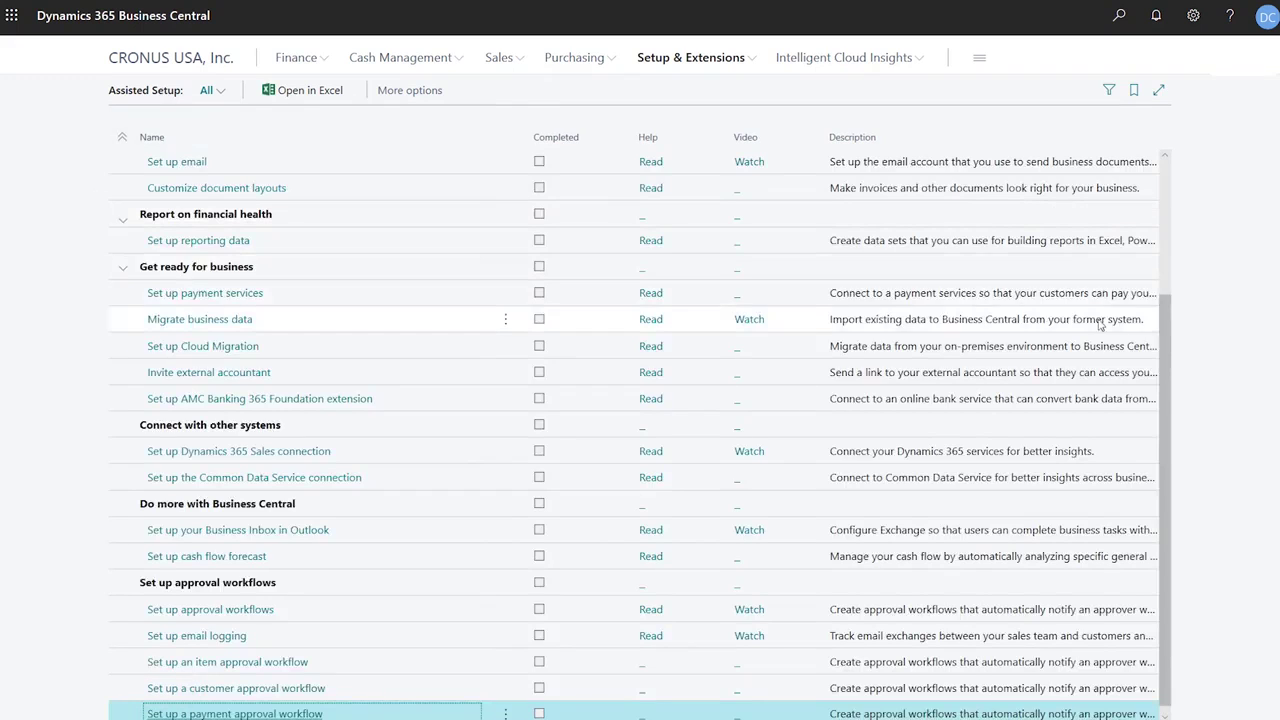
pyautogui.scroll(3, 1100, 325)
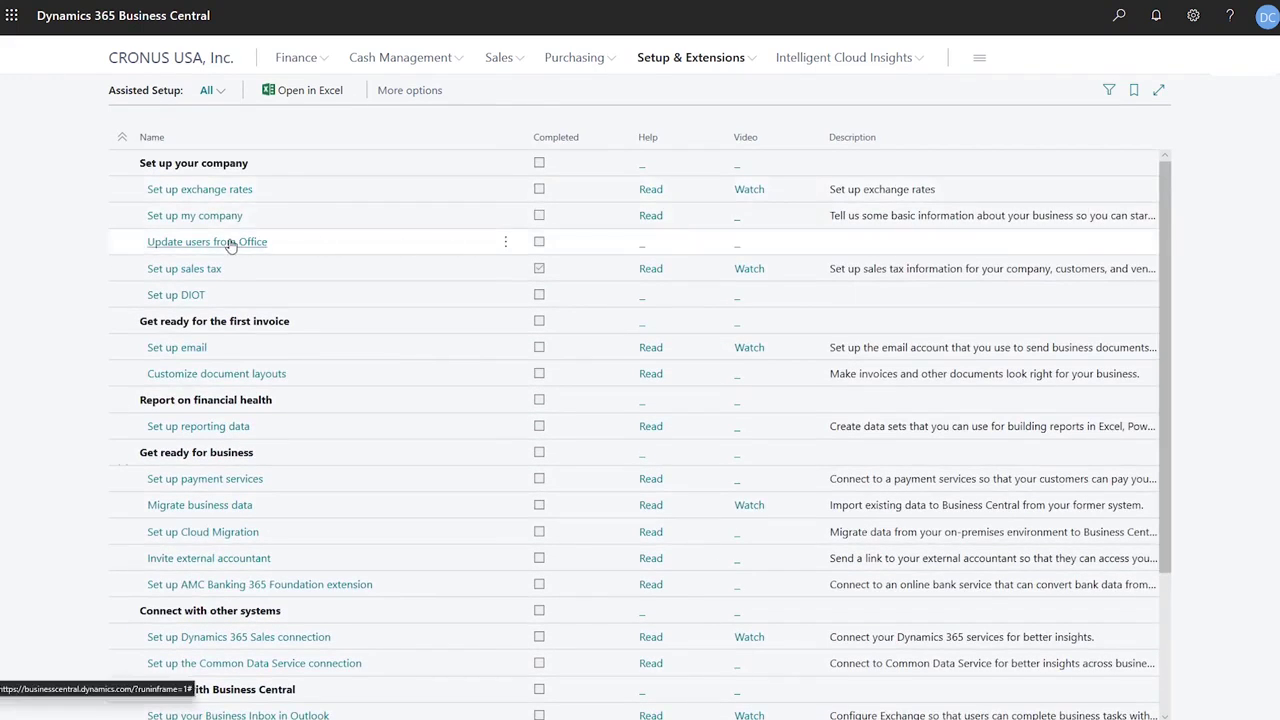
pyautogui.click(230, 245)
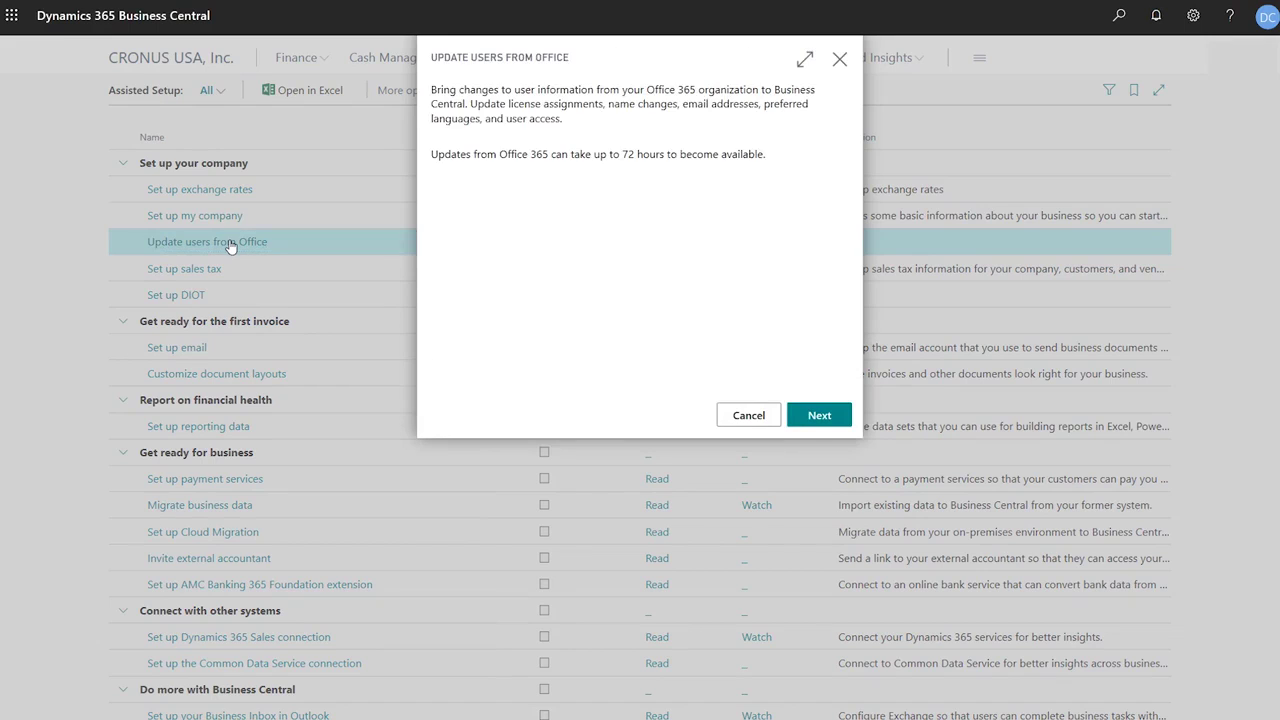
pyautogui.click(807, 421)
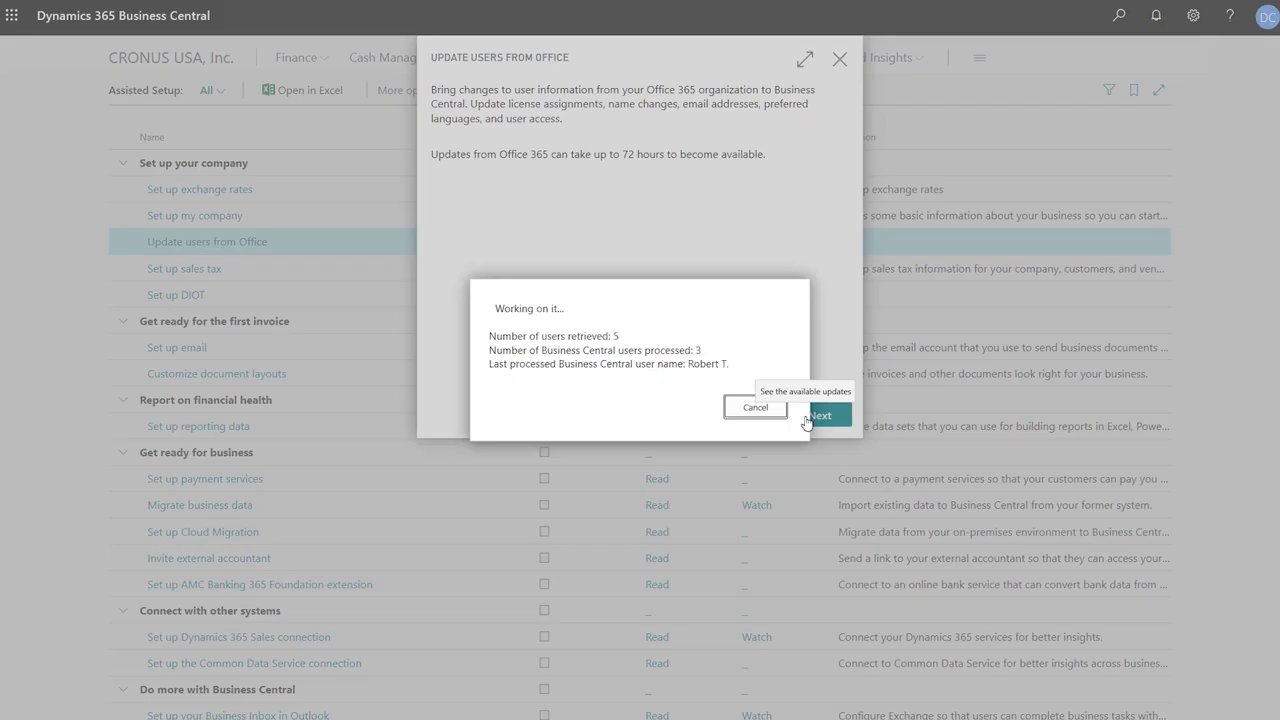